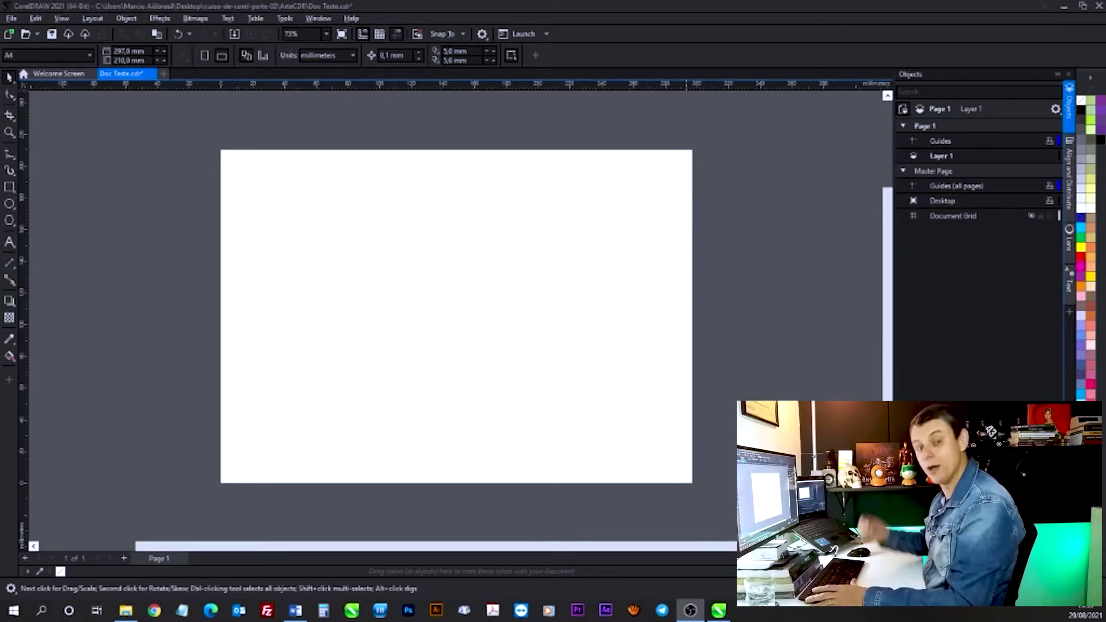
{"action": "left_click", "coordinate": [692, 157]}
{"action": "key", "text": "ctrl+v"}
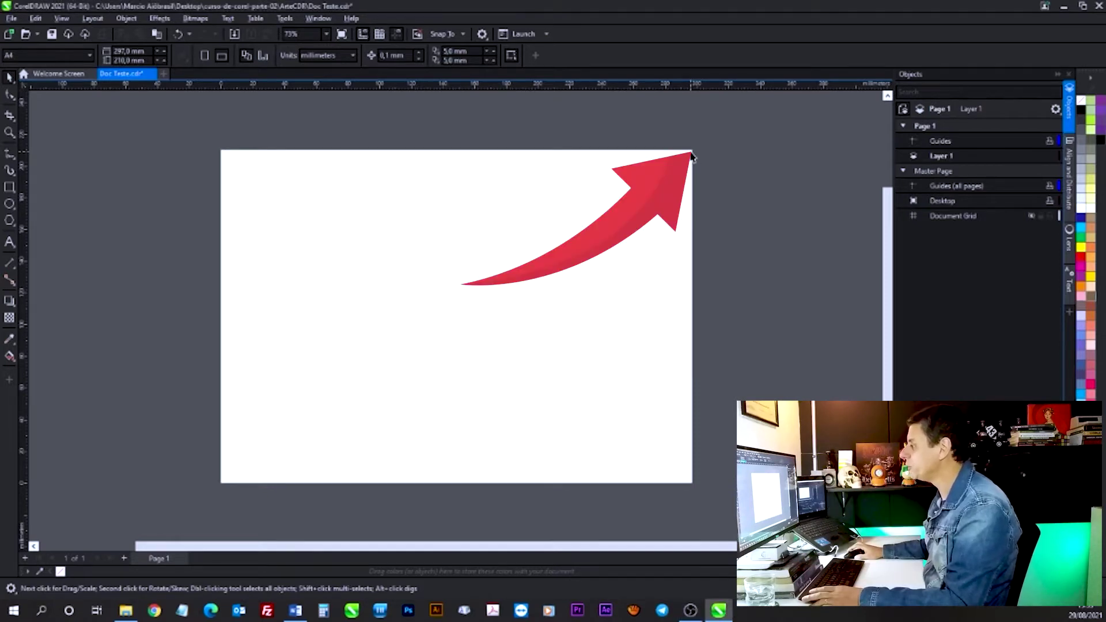
{"action": "key", "text": "ctrl+z"}
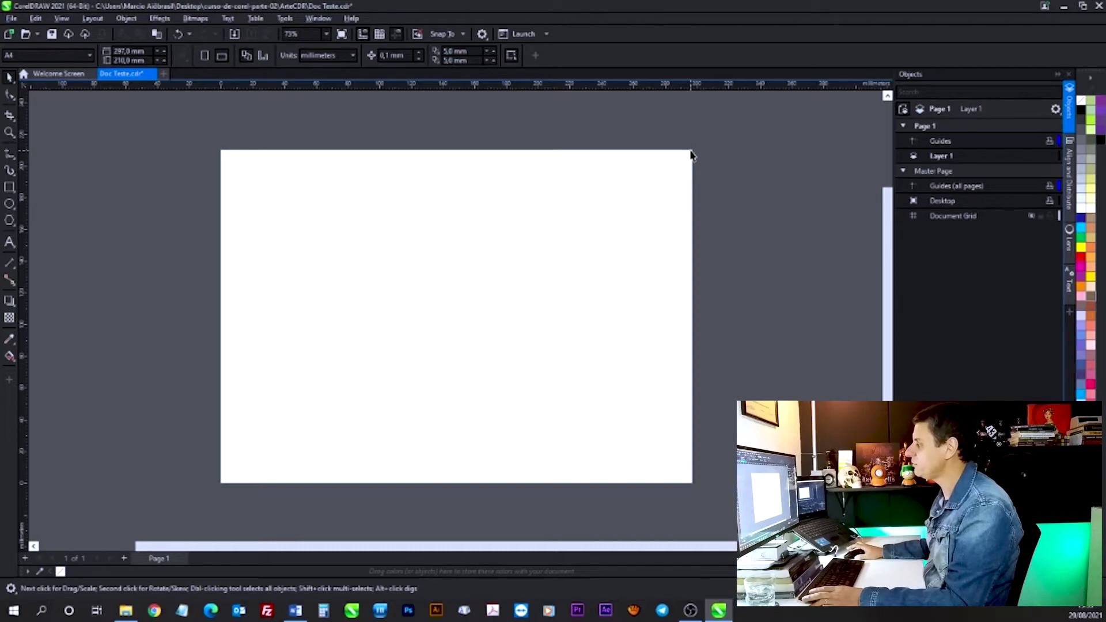
Open the document's guideline options from the page and enable snapping to guidelines.
{"action": "double_click", "coordinate": [691, 155]}
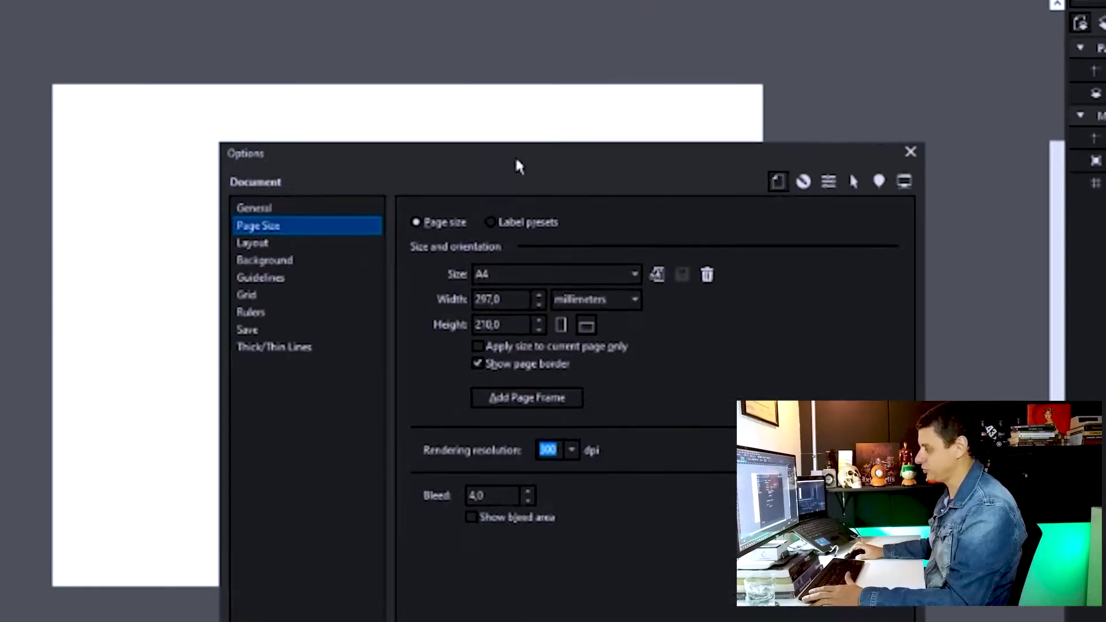
{"action": "left_click_drag", "start_coordinate": [516, 167], "coordinate": [377, 57]}
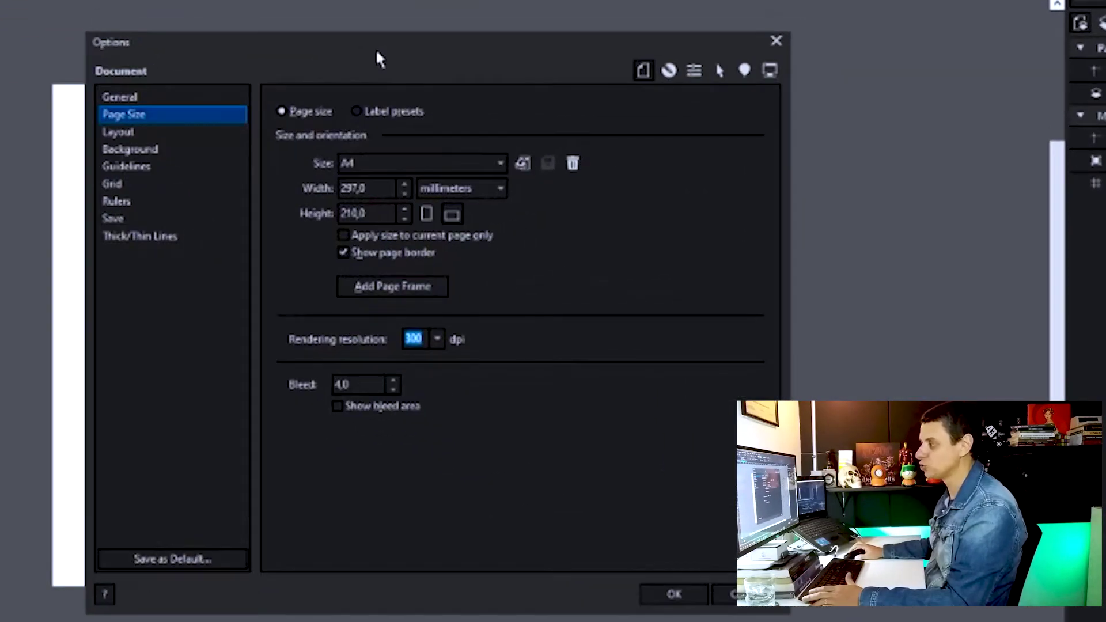
{"action": "left_click", "coordinate": [172, 97]}
{"action": "left_click", "coordinate": [171, 113]}
{"action": "left_click", "coordinate": [140, 132]}
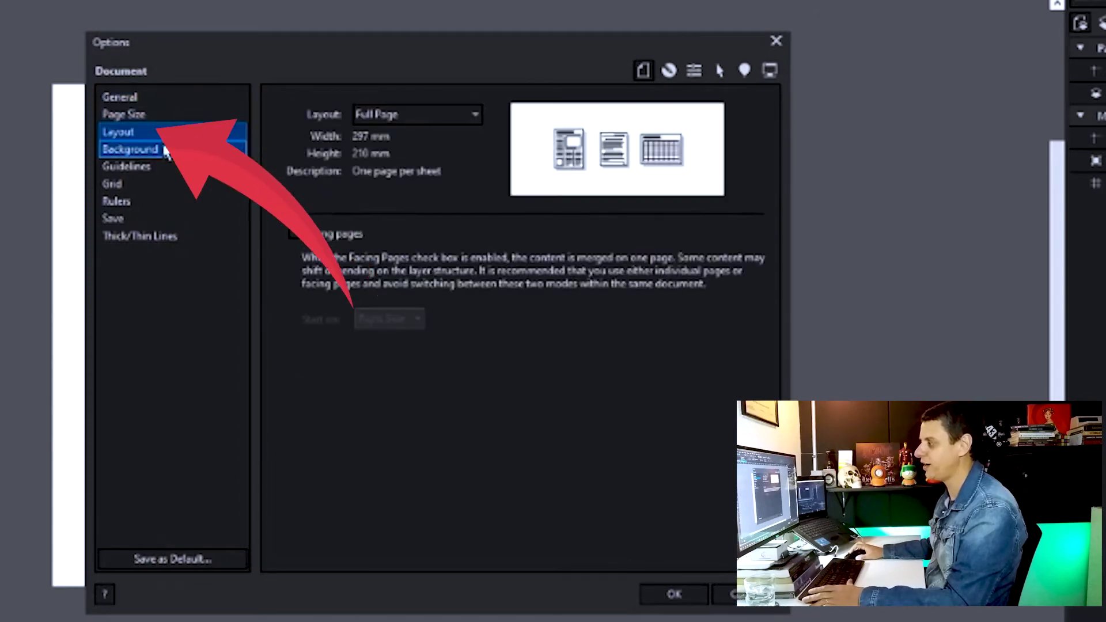
{"action": "left_click", "coordinate": [144, 167]}
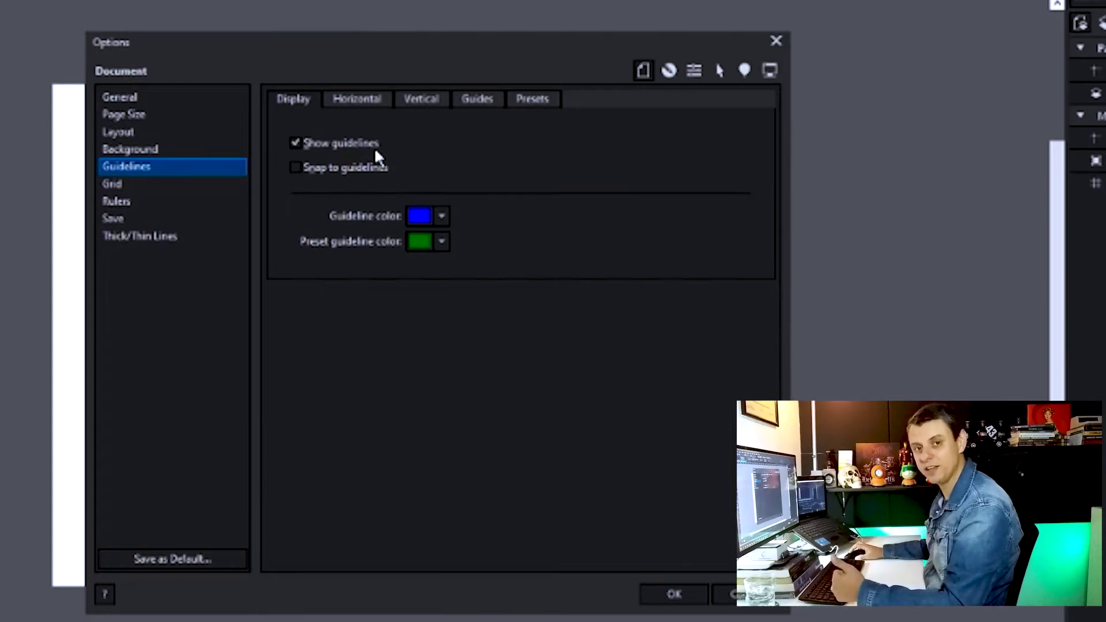
{"action": "left_click", "coordinate": [294, 173]}
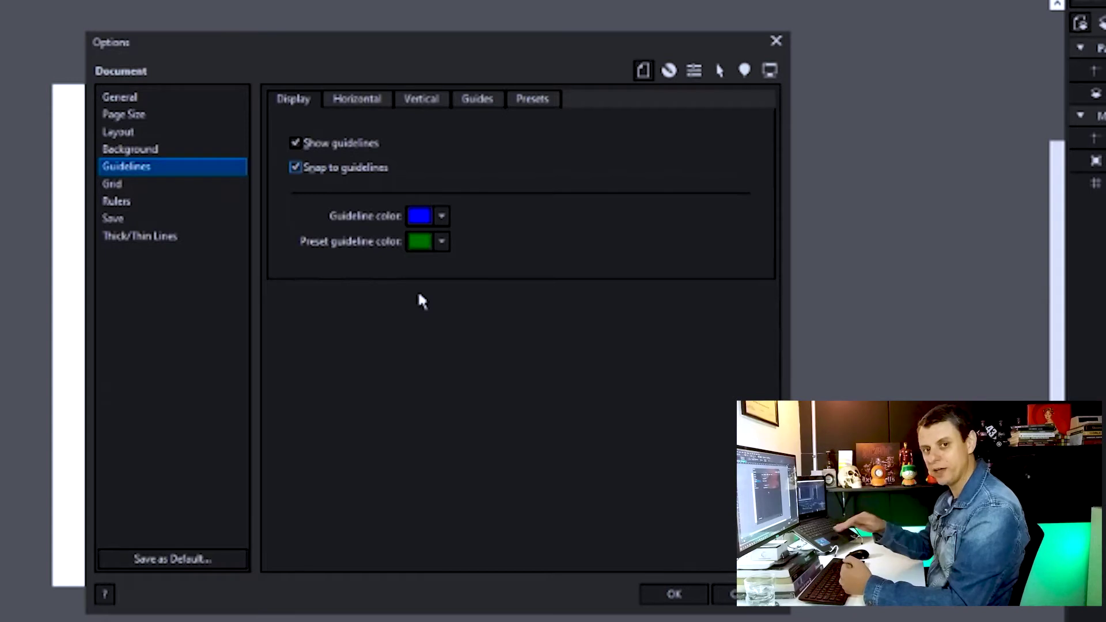
Add a horizontal guideline at Y 5 mm.
{"action": "left_click", "coordinate": [363, 103]}
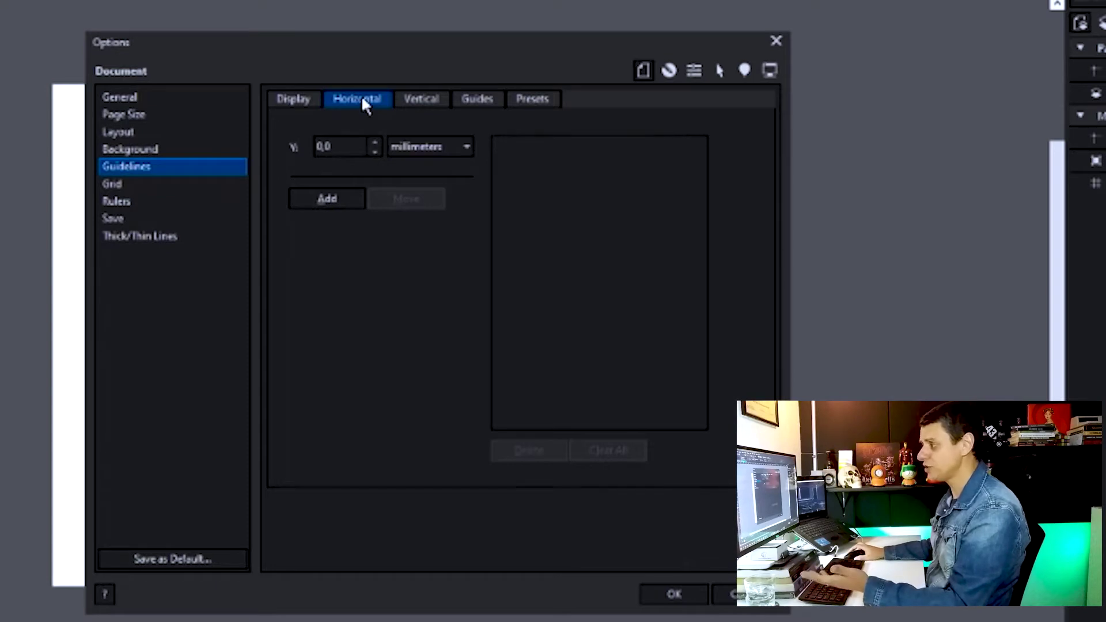
{"action": "left_click", "coordinate": [353, 149]}
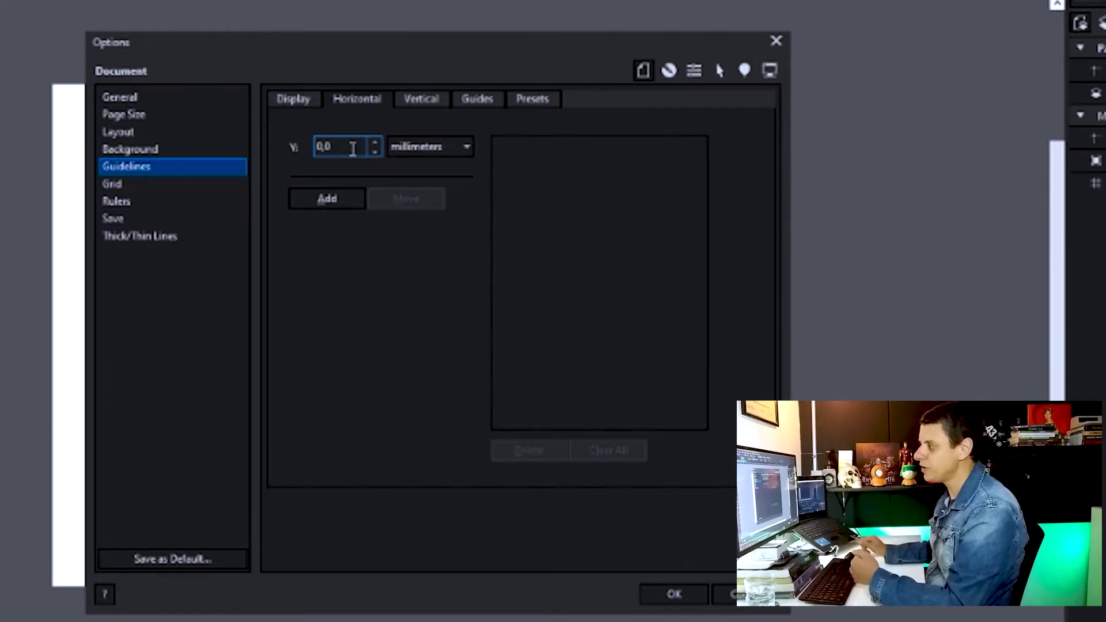
{"action": "left_click_drag", "start_coordinate": [353, 148], "coordinate": [301, 154]}
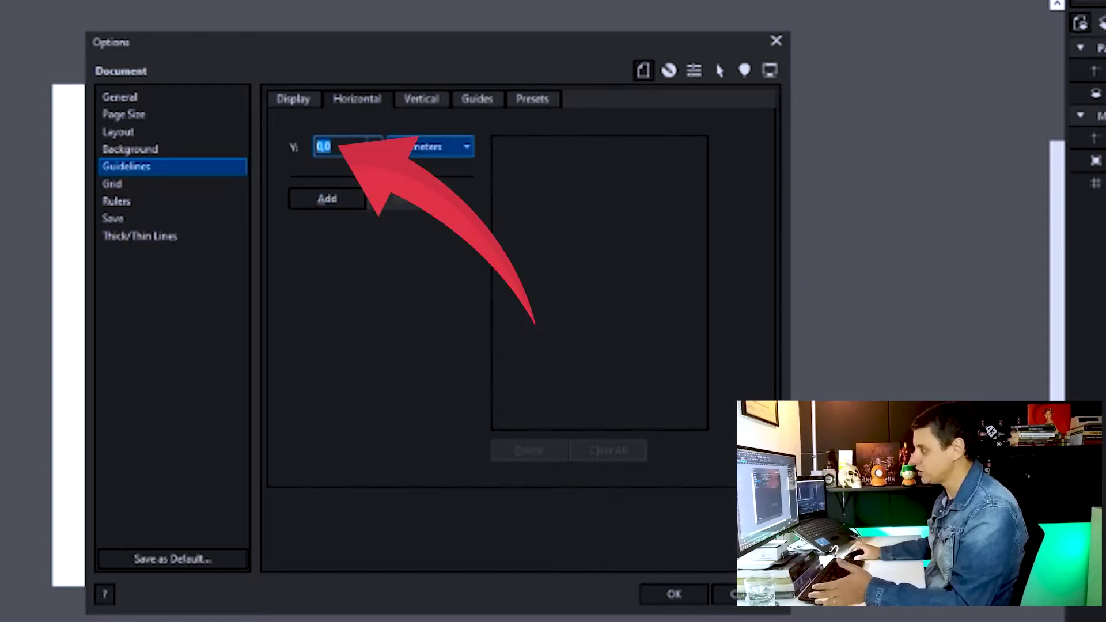
{"action": "left_click", "coordinate": [467, 144]}
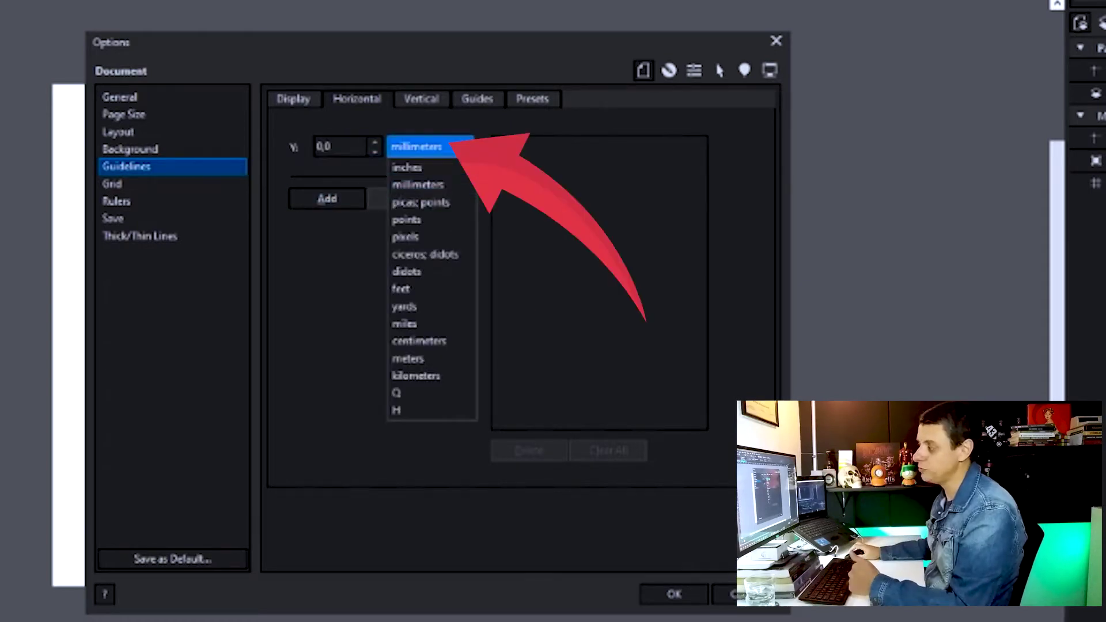
{"action": "left_click", "coordinate": [467, 148]}
{"action": "left_click", "coordinate": [467, 147]}
{"action": "left_click", "coordinate": [467, 147]}
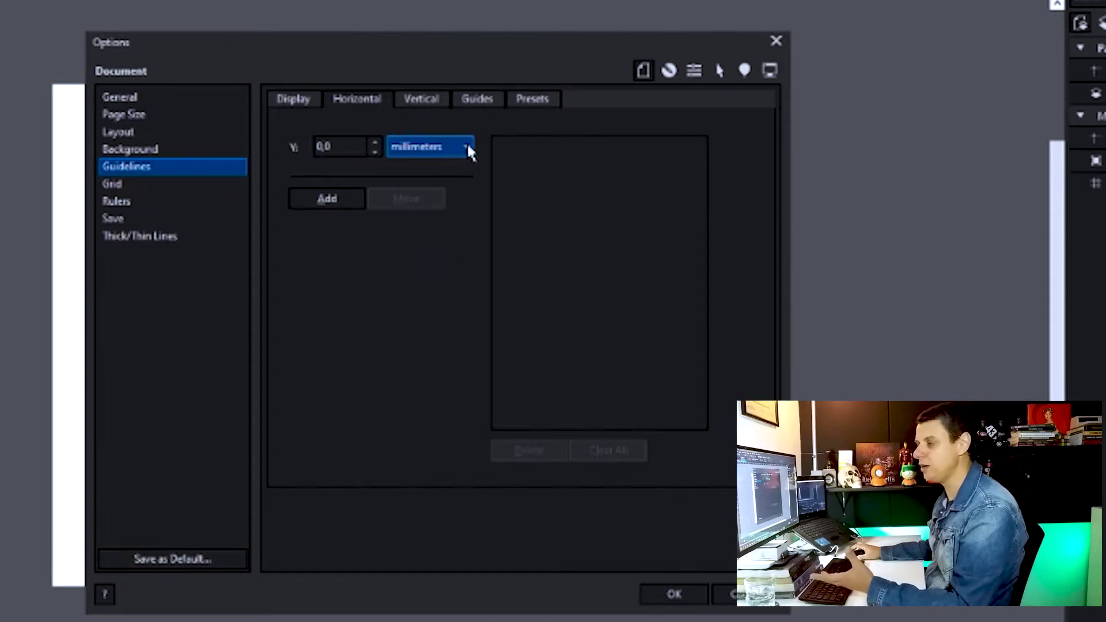
{"action": "left_click", "coordinate": [339, 147]}
{"action": "double_click", "coordinate": [324, 147]}
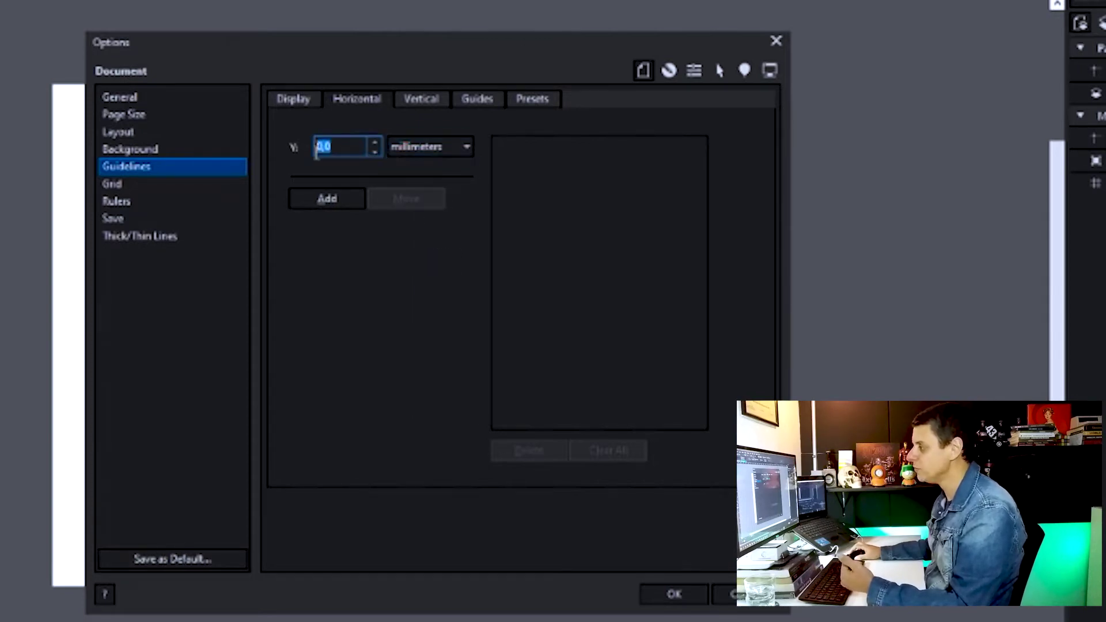
{"action": "type", "text": "5"}
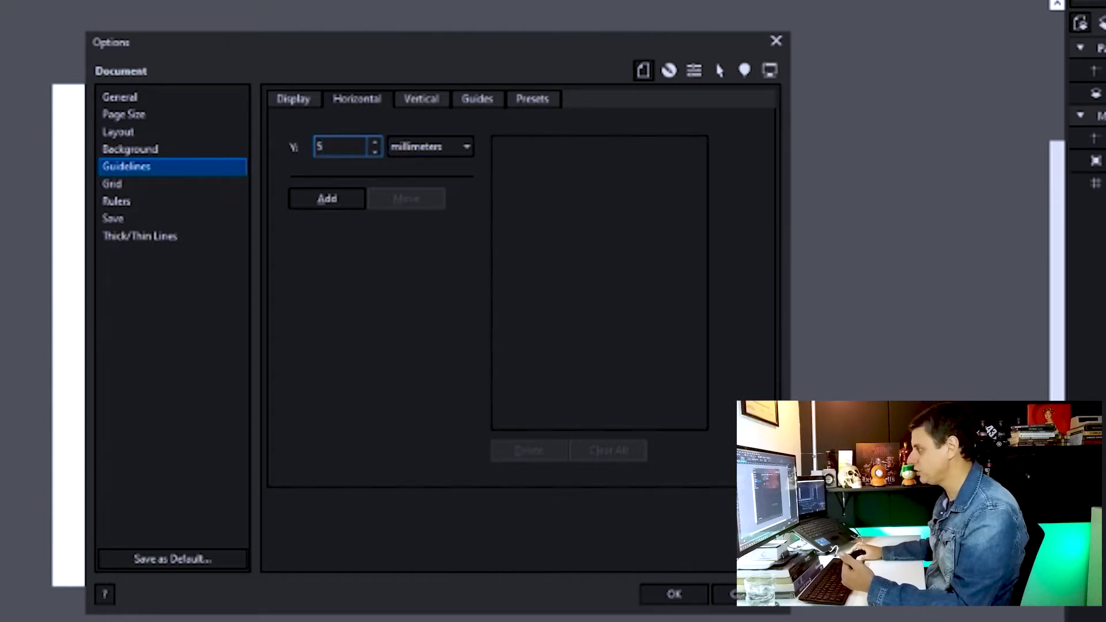
{"action": "left_click", "coordinate": [338, 207]}
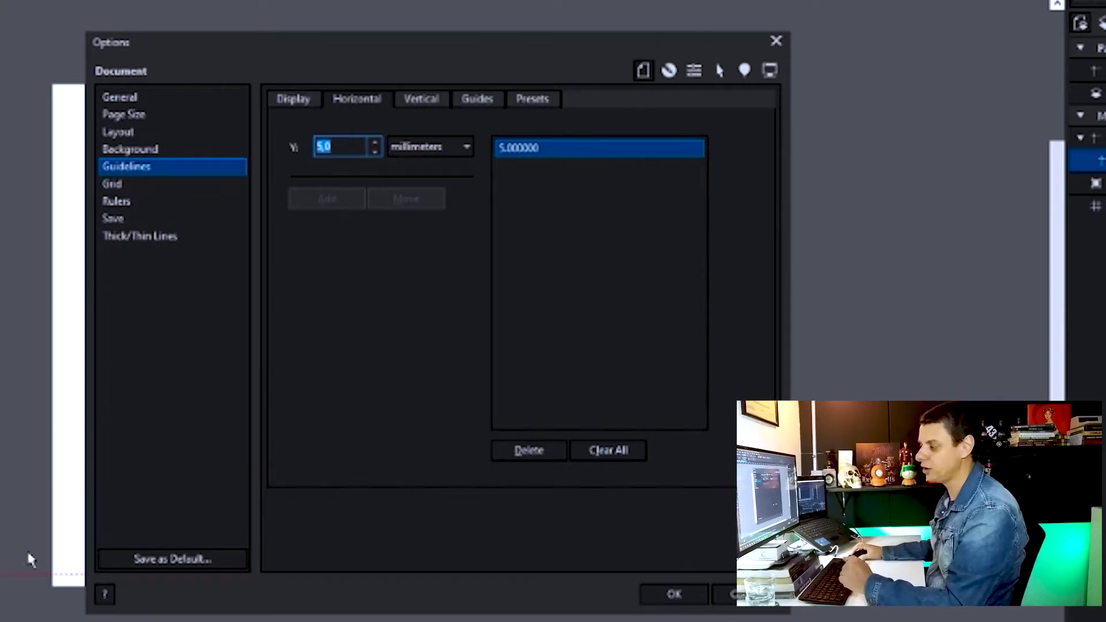
Add a second horizontal guideline at Y 205 mm.
{"action": "left_click", "coordinate": [349, 148]}
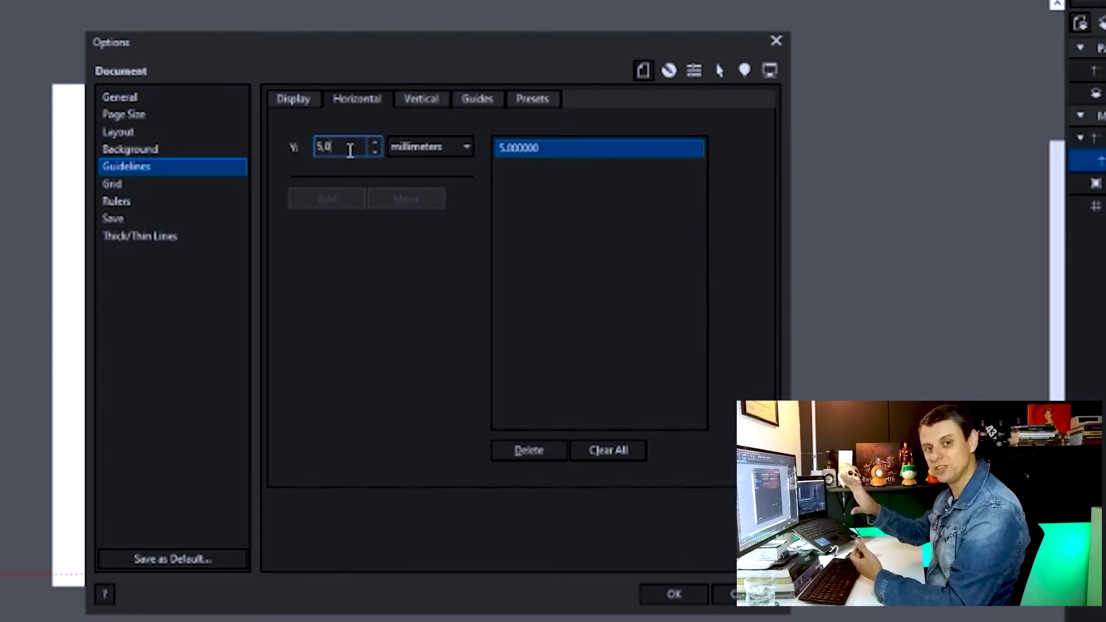
{"action": "left_click_drag", "start_coordinate": [350, 150], "coordinate": [291, 153]}
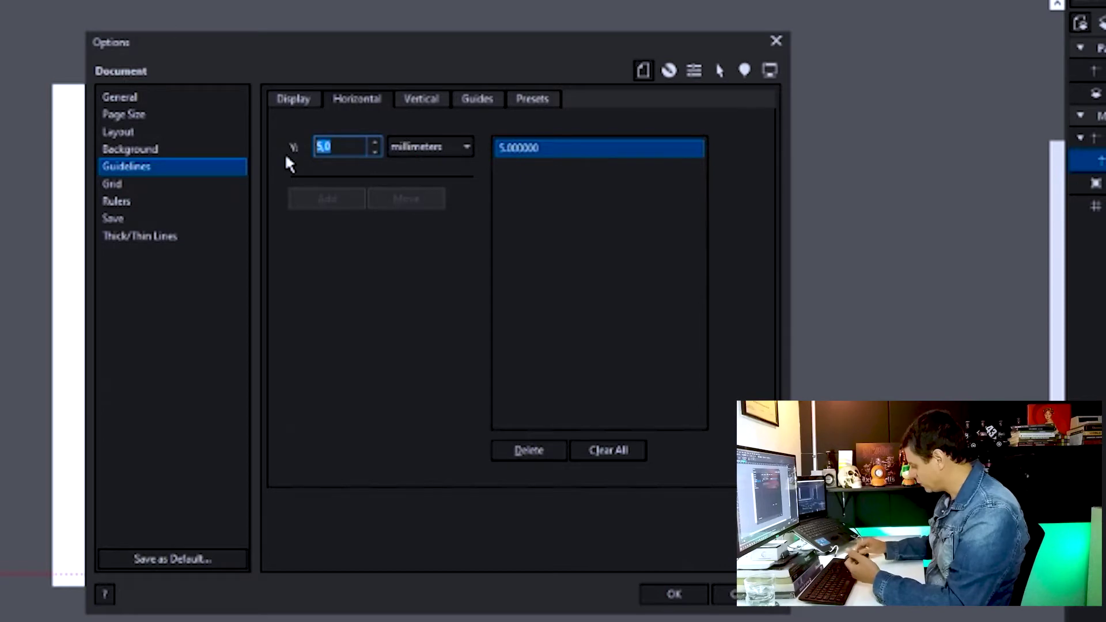
{"action": "type", "text": "205"}
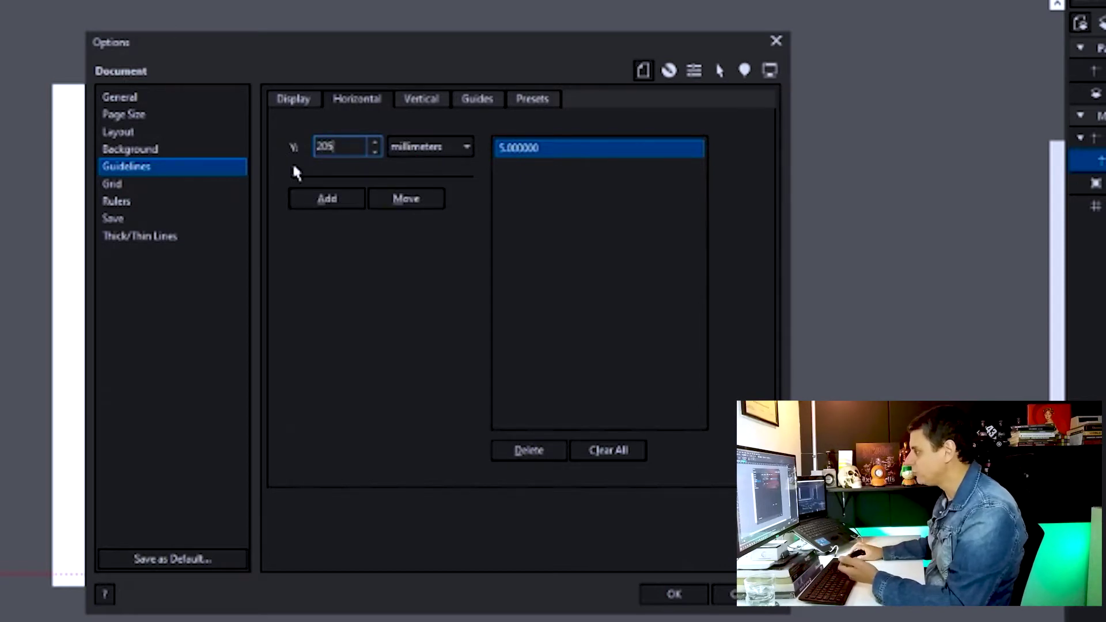
{"action": "left_click", "coordinate": [308, 195]}
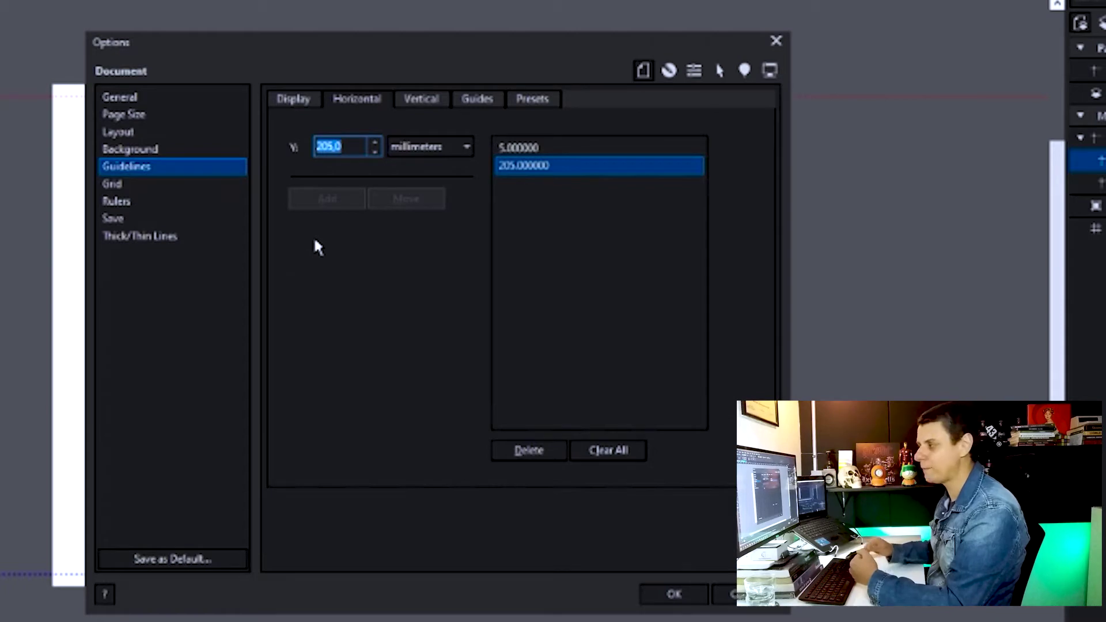
Add a vertical guideline at X 5 mm.
{"action": "left_click", "coordinate": [413, 107]}
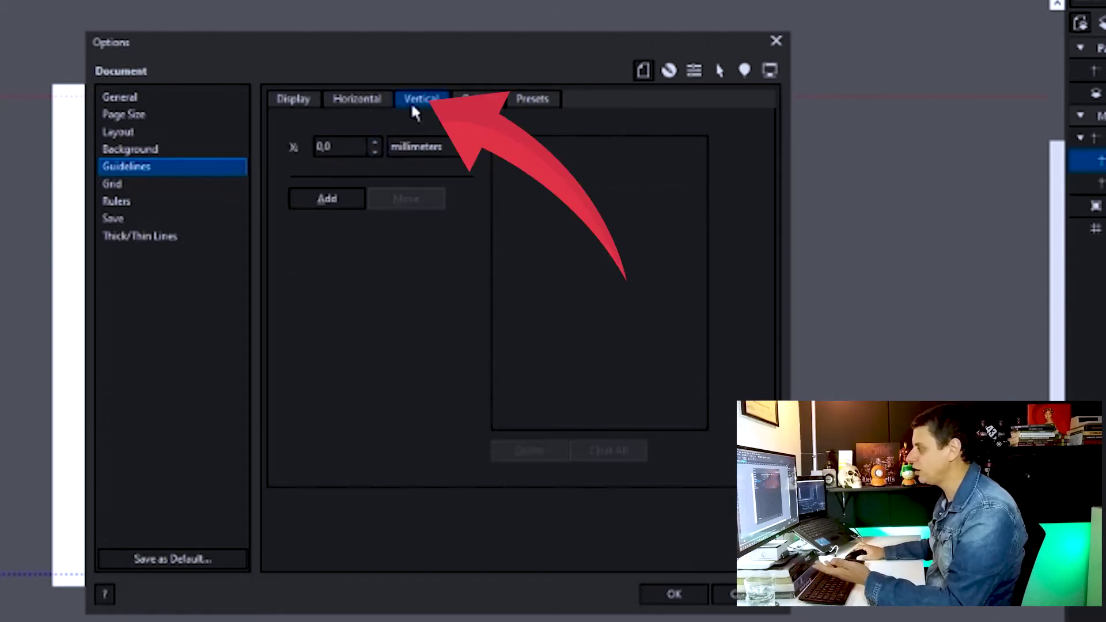
{"action": "double_click", "coordinate": [339, 147]}
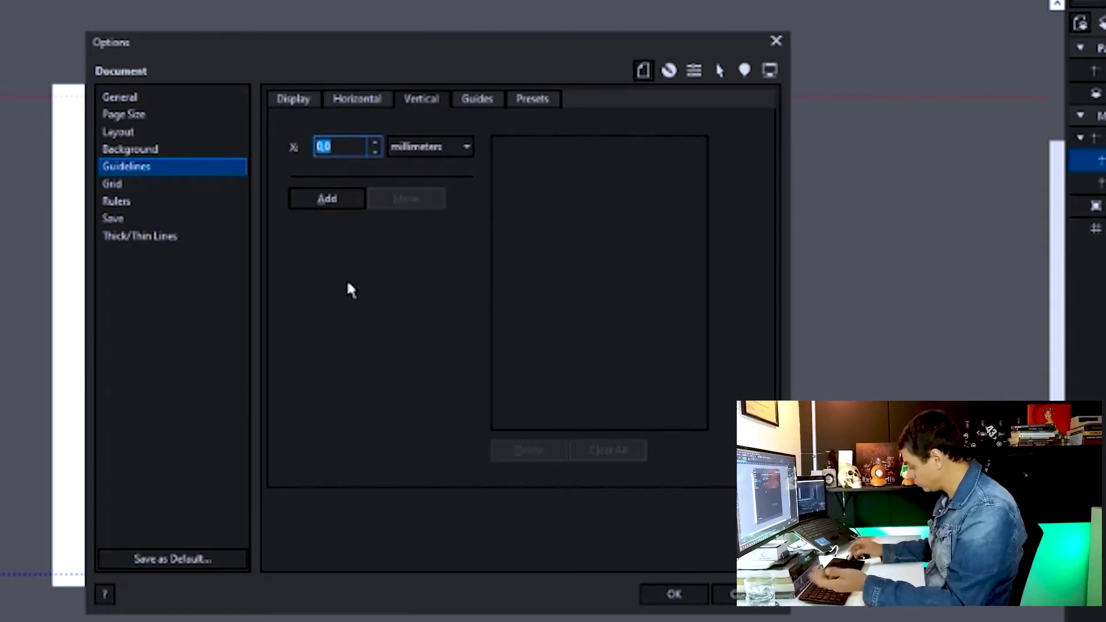
{"action": "type", "text": "5"}
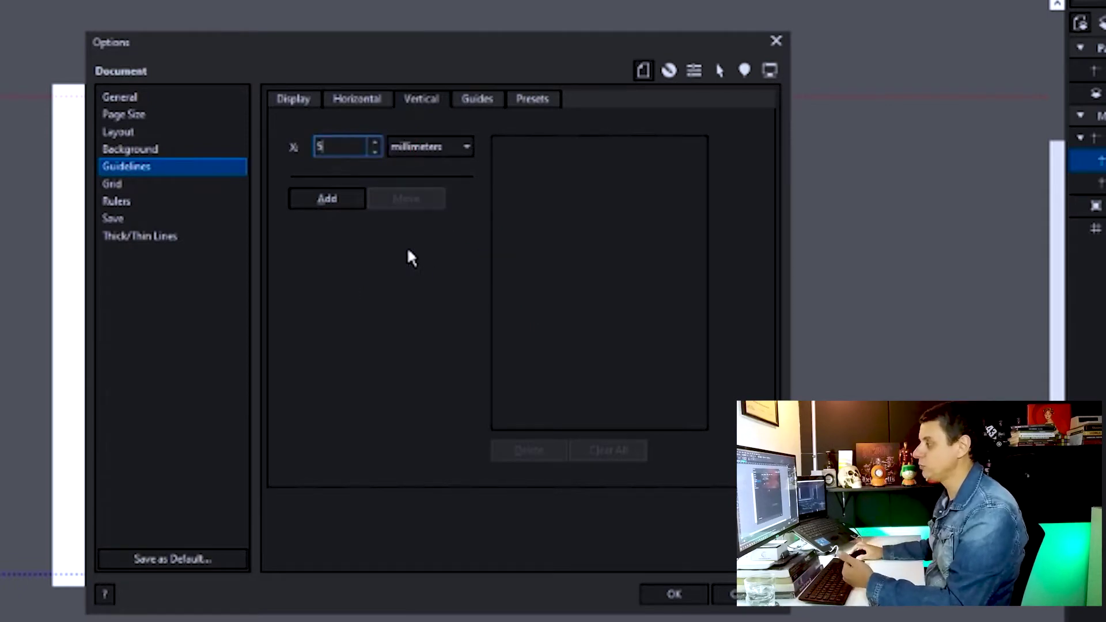
{"action": "left_click", "coordinate": [336, 206]}
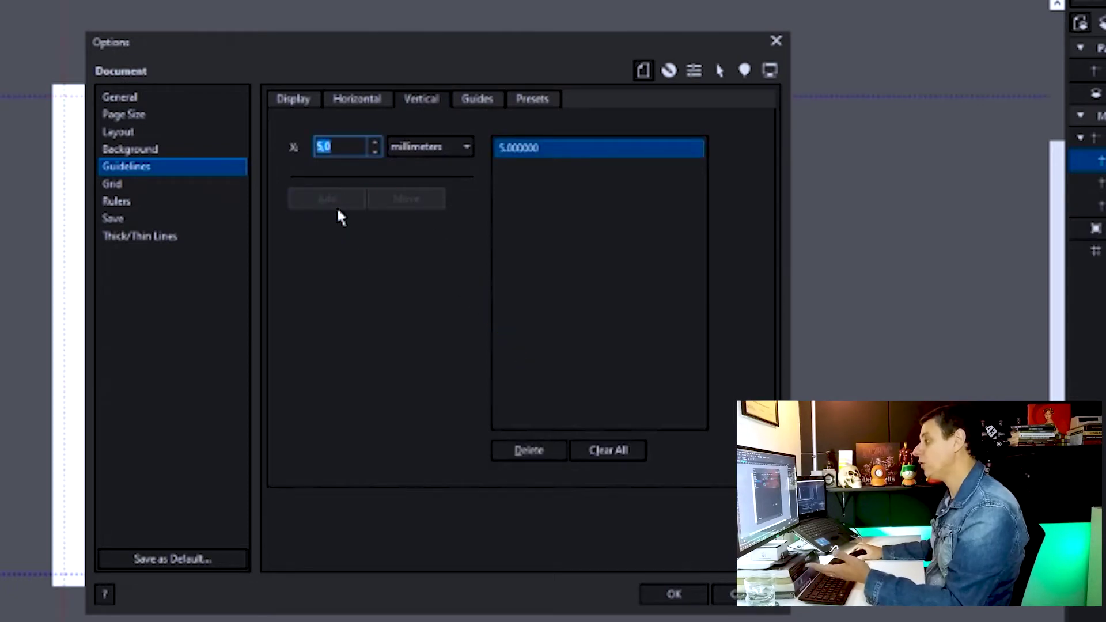
Add a second vertical guideline at X 292 mm.
{"action": "left_click", "coordinate": [353, 146]}
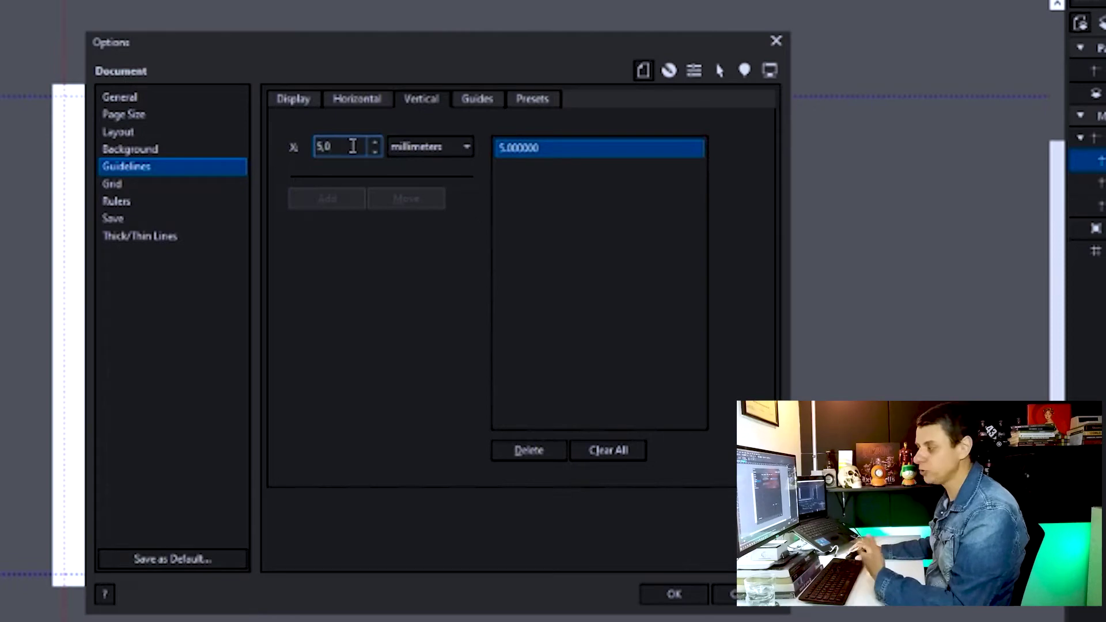
{"action": "double_click", "coordinate": [353, 146]}
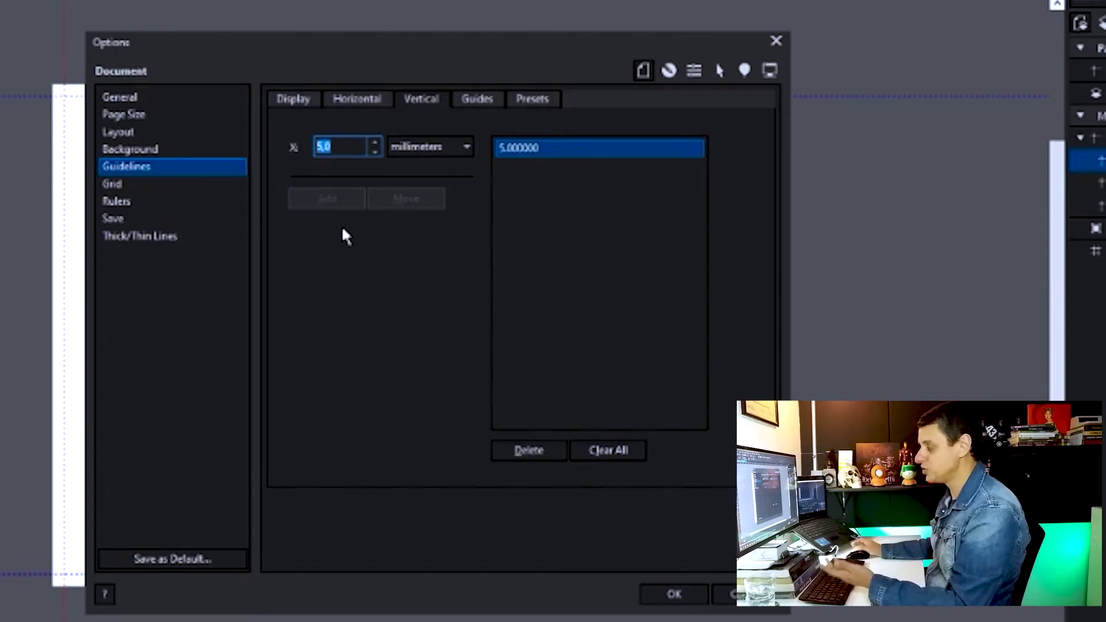
{"action": "type", "text": "292,0"}
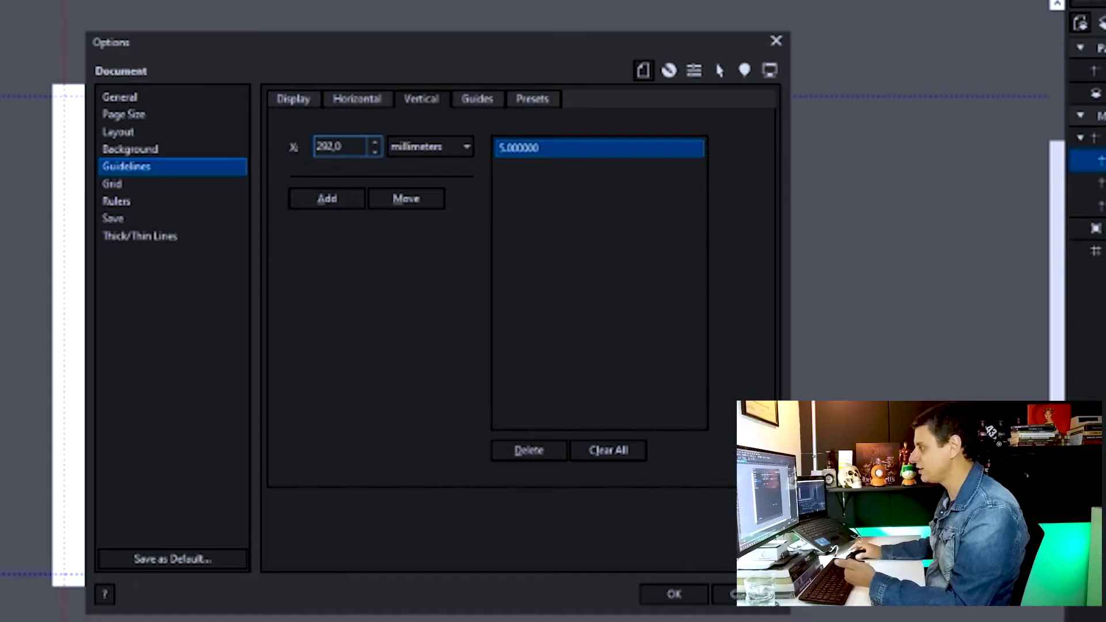
{"action": "key", "text": "Return"}
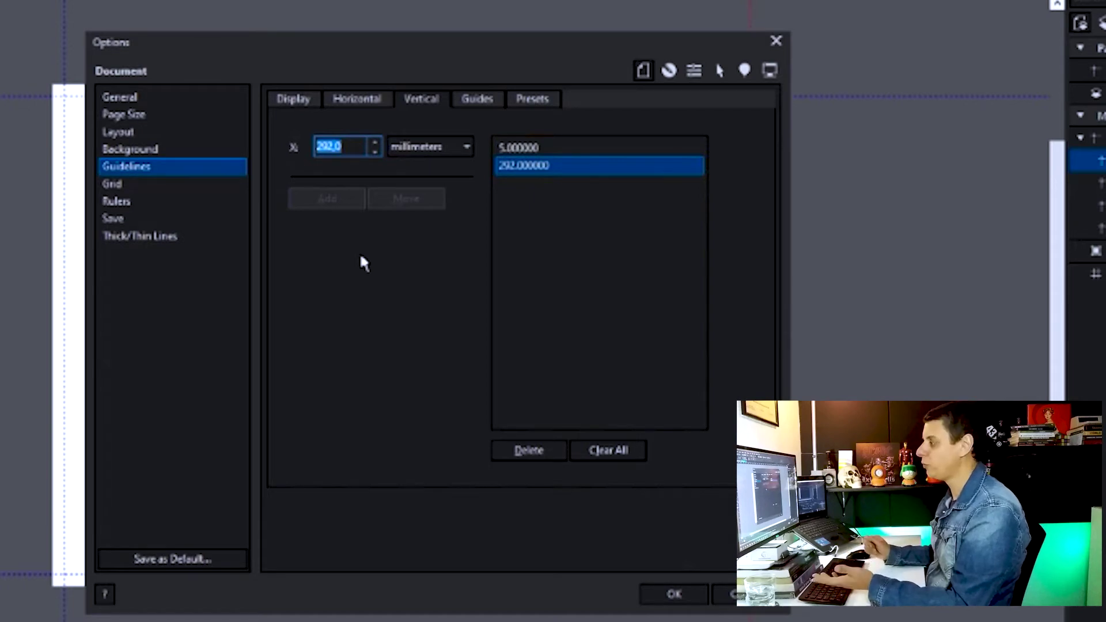
Enable the Page borders preset among the Corel guideline presets and apply the document options.
{"action": "left_click", "coordinate": [477, 95]}
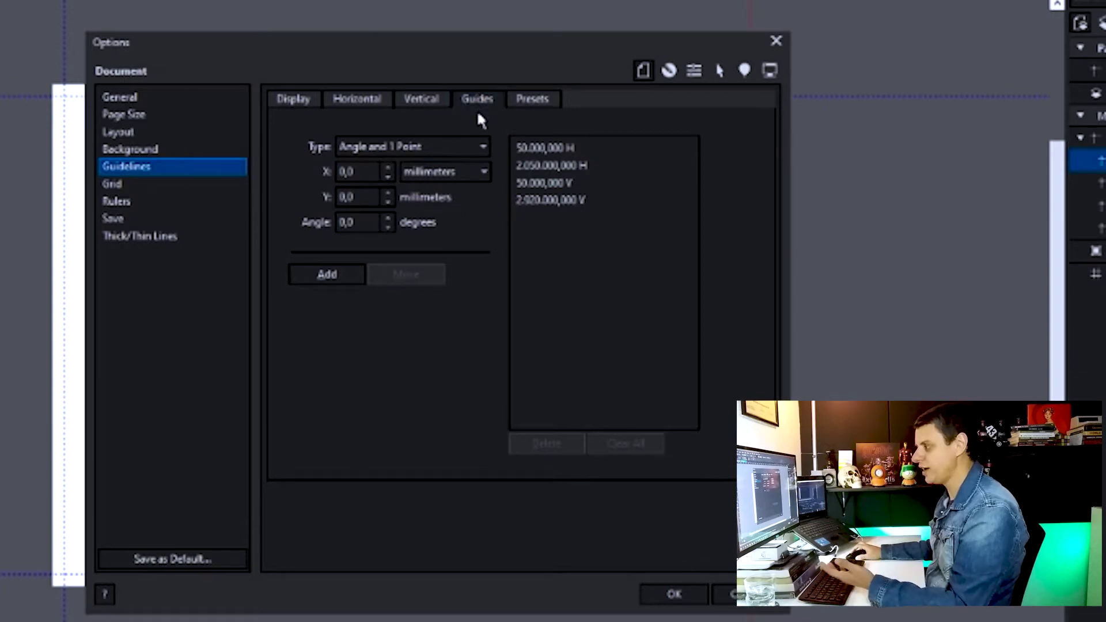
{"action": "left_click", "coordinate": [382, 197]}
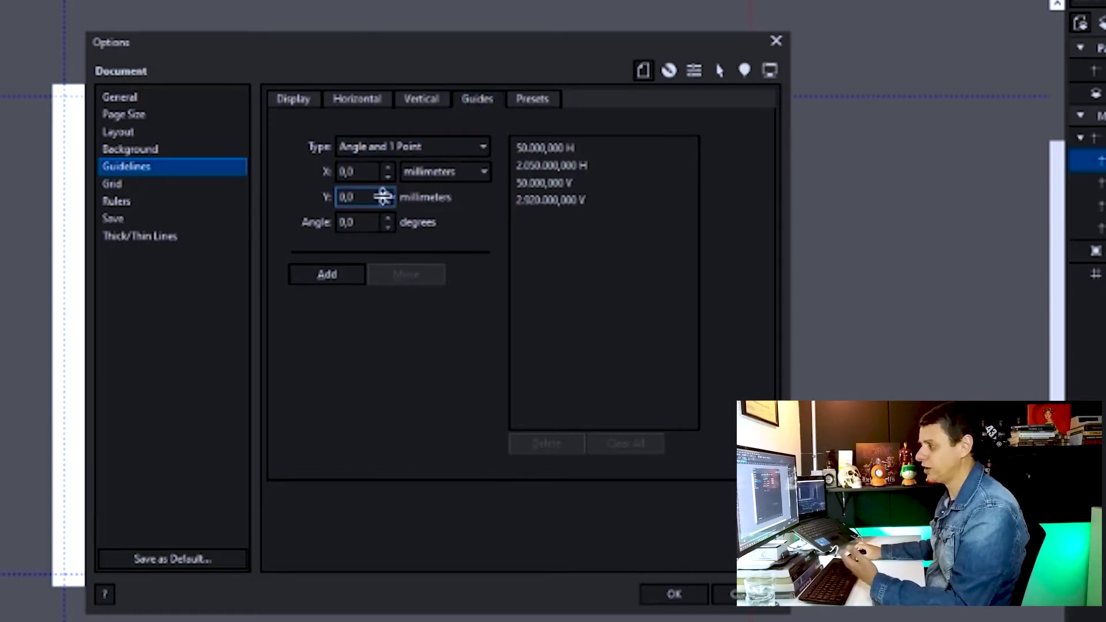
{"action": "left_click", "coordinate": [529, 97]}
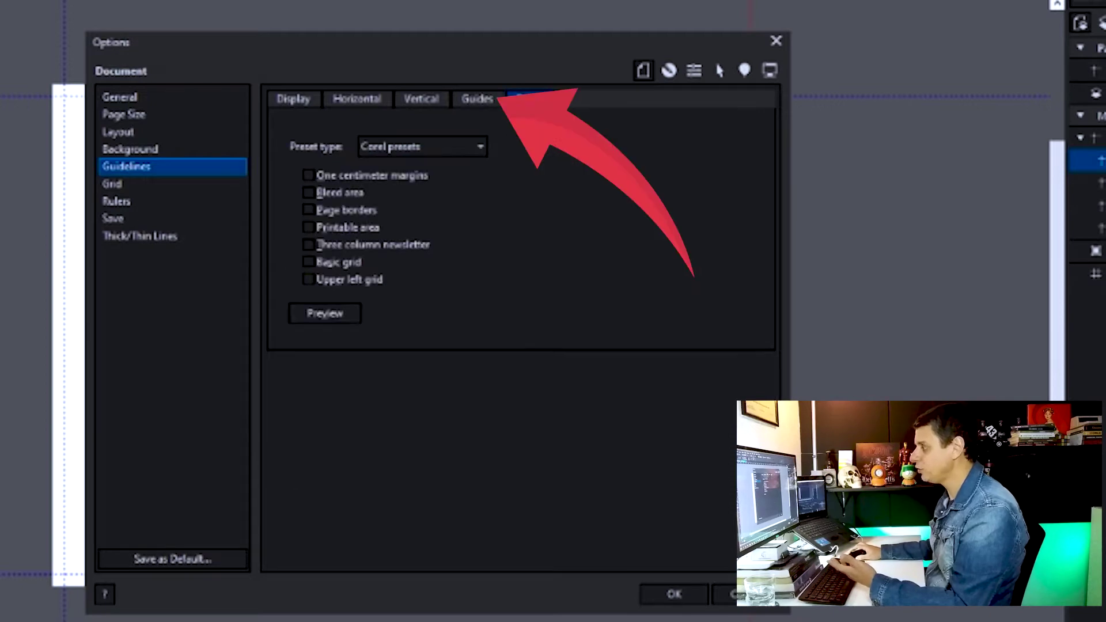
{"action": "left_click", "coordinate": [349, 216]}
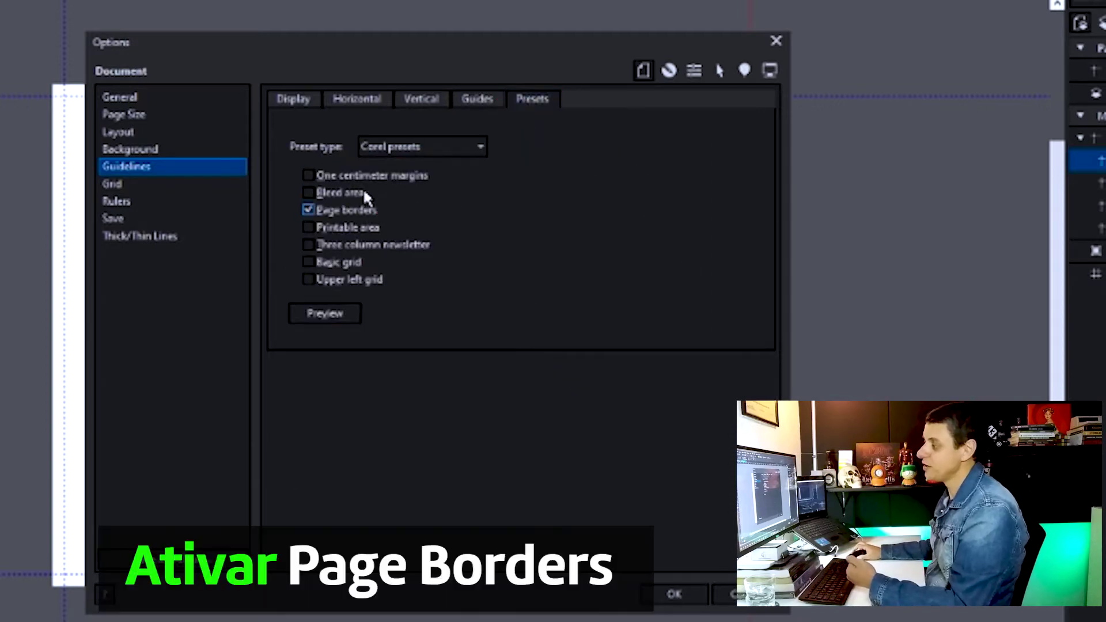
{"action": "left_click", "coordinate": [295, 99]}
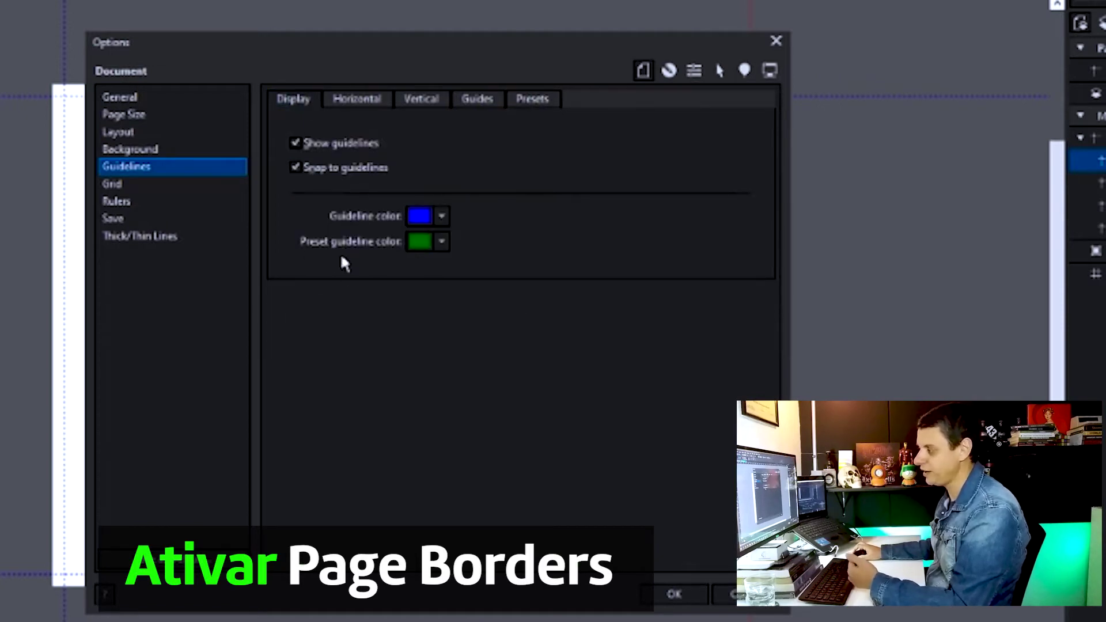
{"action": "left_click", "coordinate": [540, 98]}
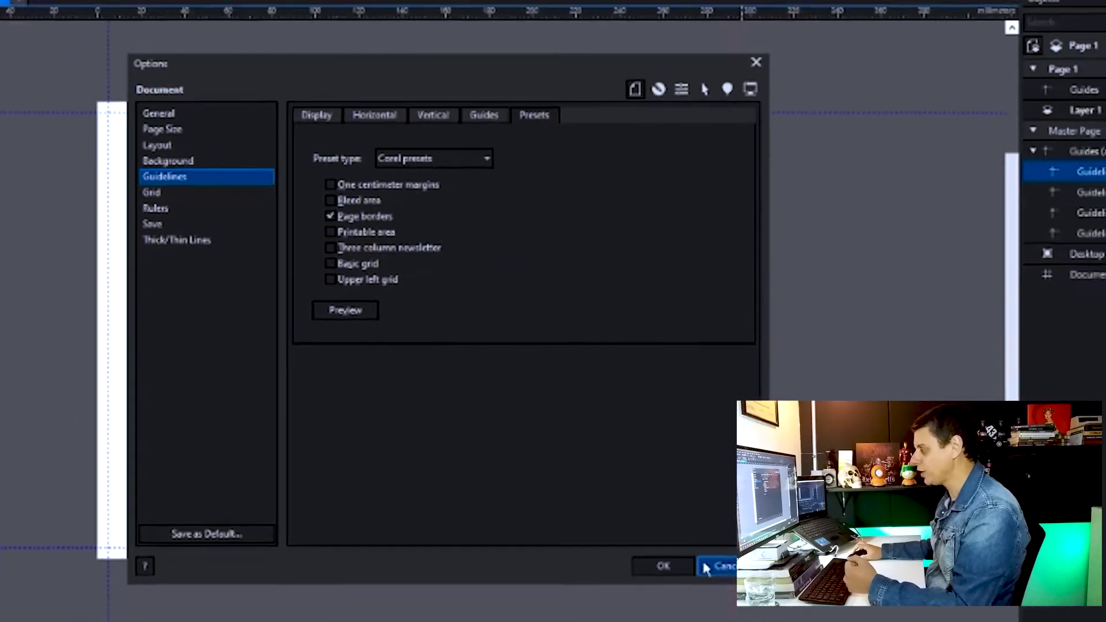
{"action": "left_click", "coordinate": [663, 566]}
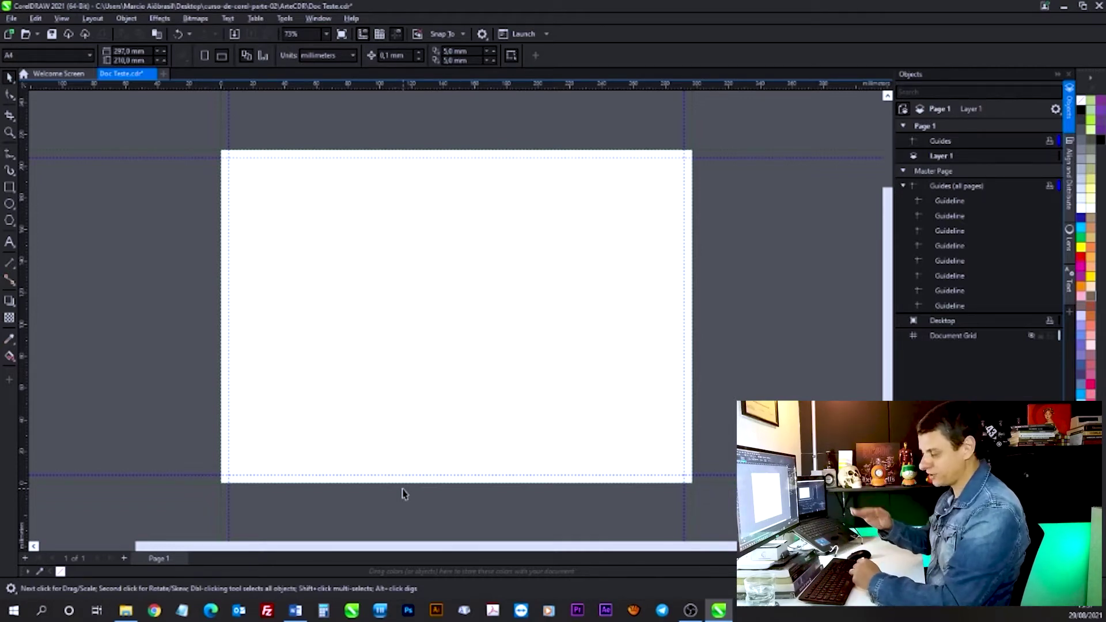
Add the artistic text "Coreldraw" on the page and enlarge it to about 63 pt, roughly 100 mm wide.
{"action": "left_click", "coordinate": [9, 243]}
{"action": "left_click", "coordinate": [318, 285]}
{"action": "type", "text": "Corel"}
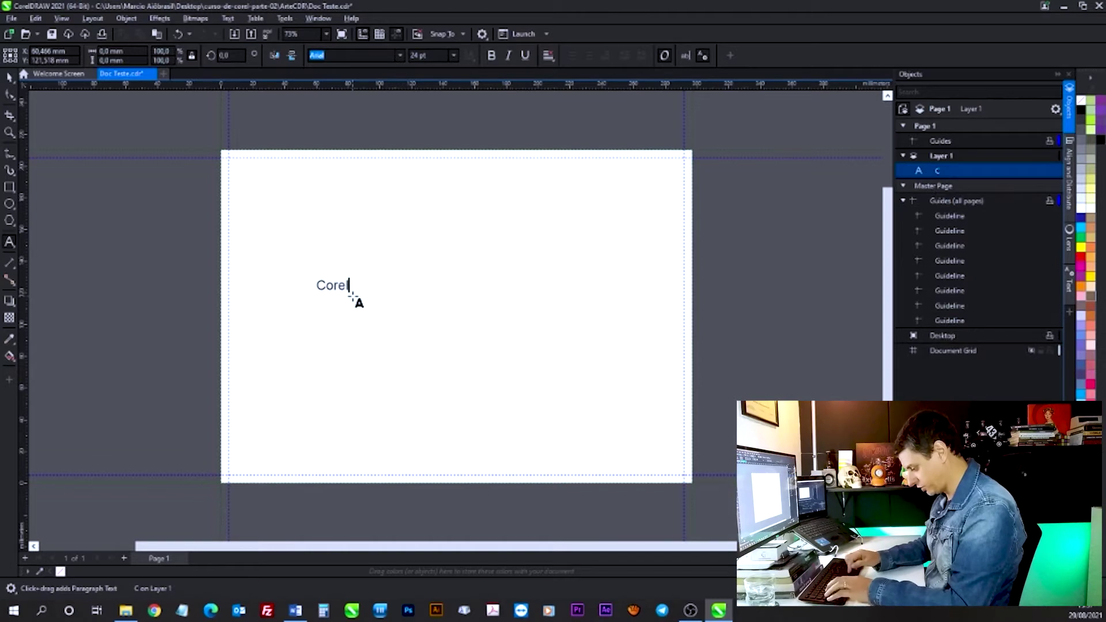
{"action": "type", "text": "draw"}
{"action": "key", "text": "ctrl+space"}
{"action": "left_click_drag", "start_coordinate": [386, 300], "coordinate": [489, 345]}
Try snapping the Coreldraw text to the upper-left margin corner and page corner, finishing with it back inside the page.
{"action": "left_click_drag", "start_coordinate": [396, 296], "coordinate": [308, 171]}
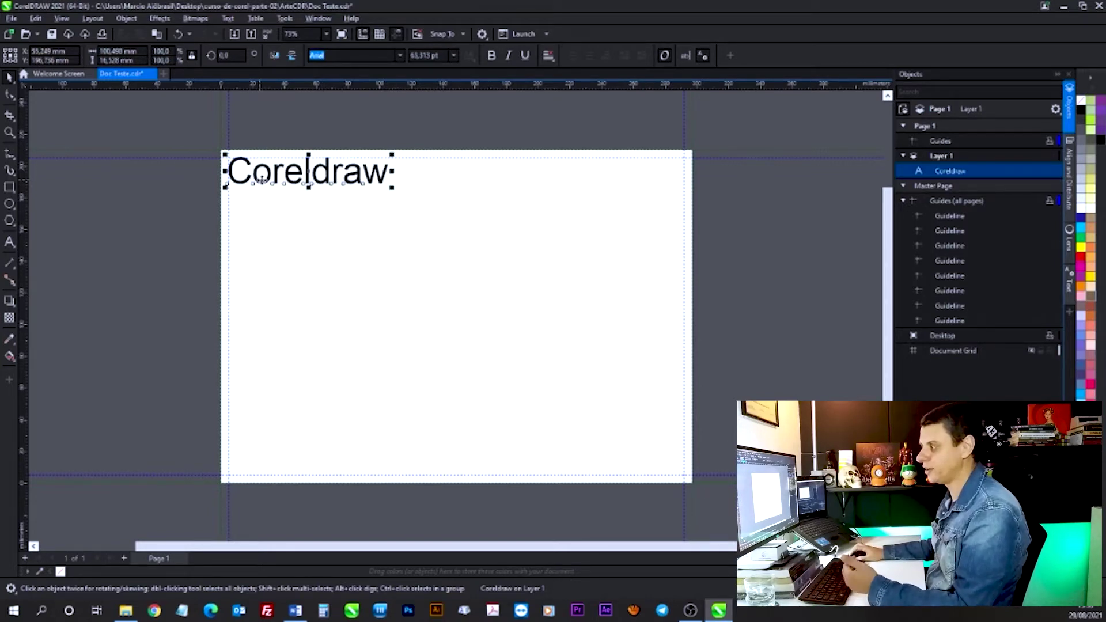
{"action": "left_click_drag", "start_coordinate": [261, 180], "coordinate": [252, 172]}
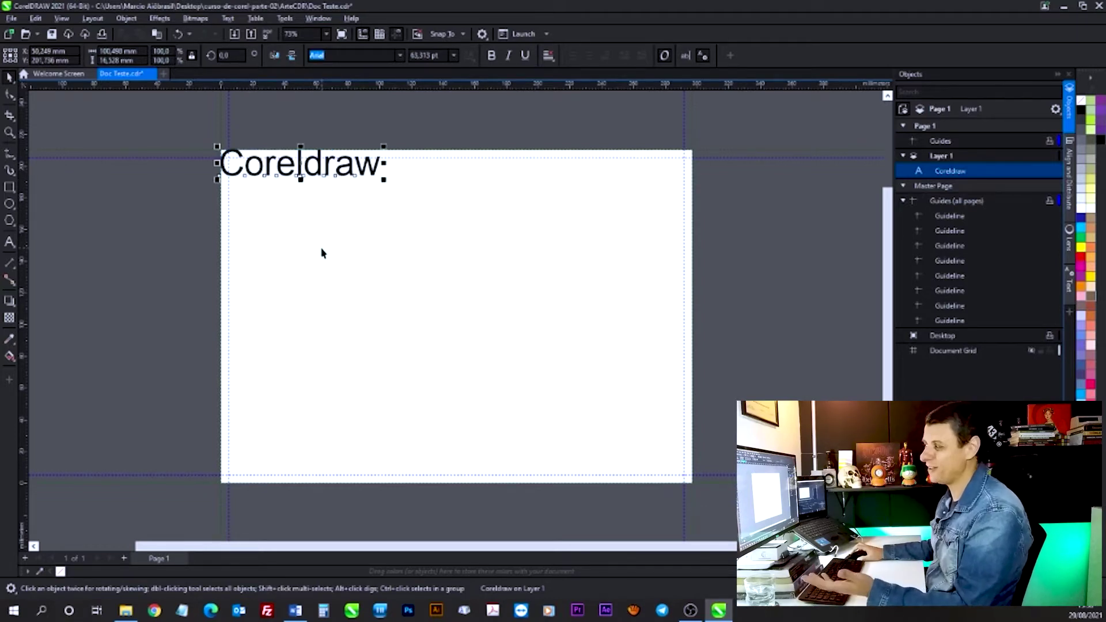
{"action": "left_click_drag", "start_coordinate": [304, 166], "coordinate": [408, 233]}
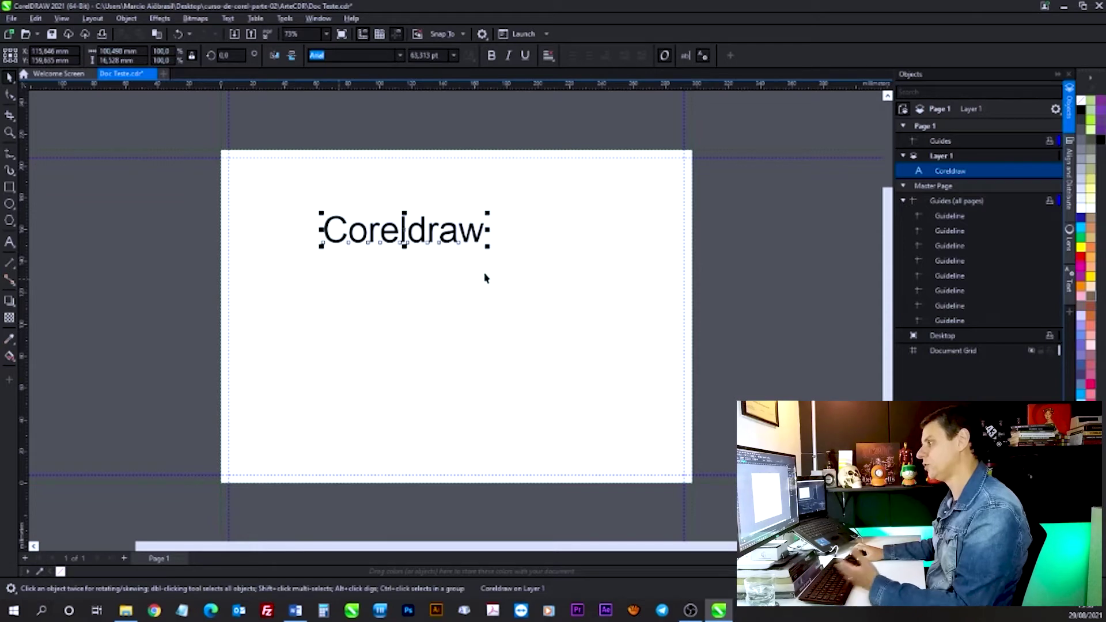
Move the left margin guideline to X 10 mm.
{"action": "left_click", "coordinate": [228, 165]}
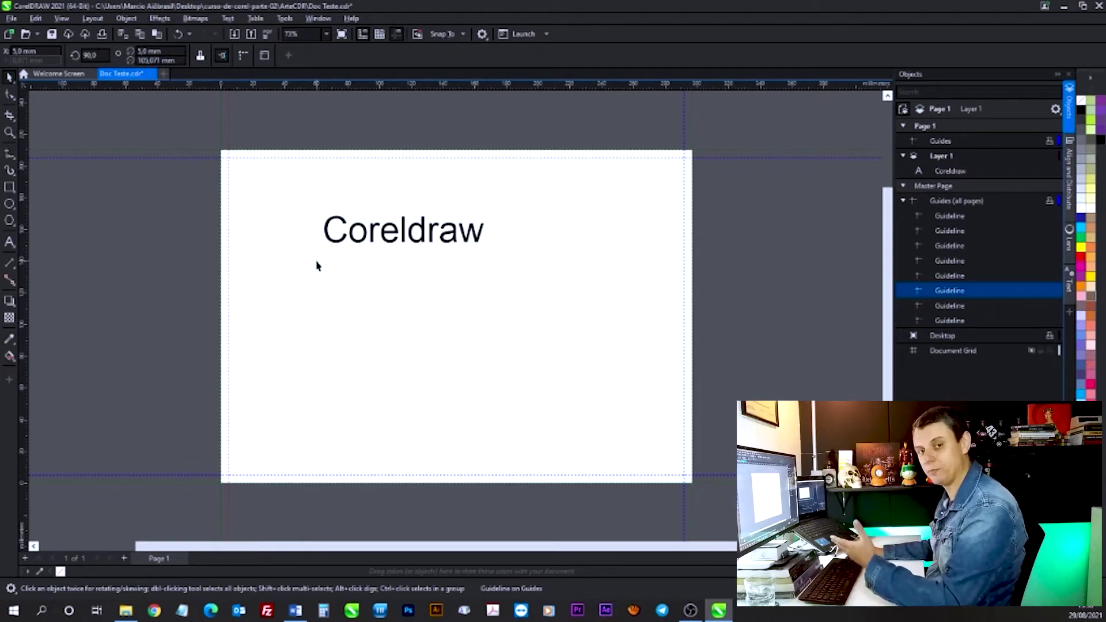
{"action": "left_click", "coordinate": [43, 50]}
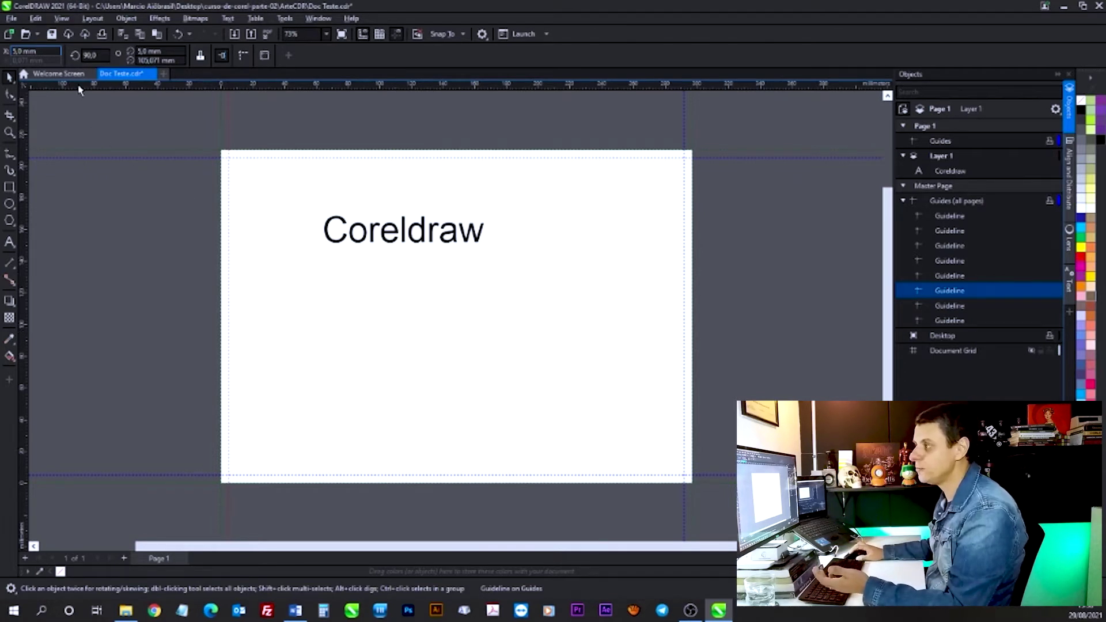
{"action": "left_click", "coordinate": [36, 52]}
{"action": "type", "text": "10"}
{"action": "key", "text": "Return"}
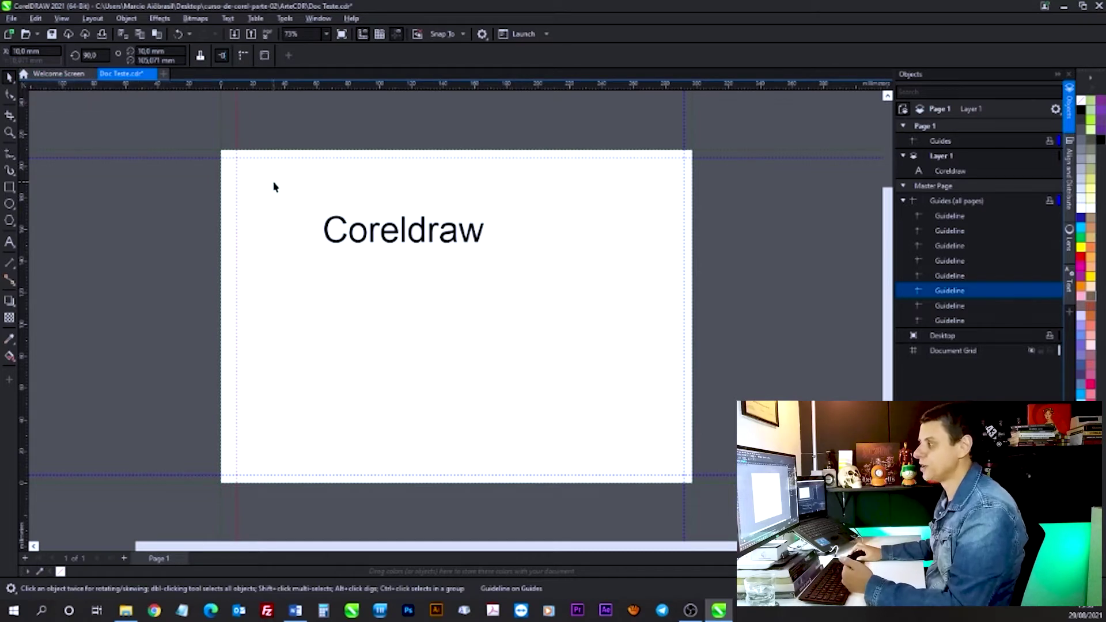
Move the top margin guideline to Y 200 mm and snap the Coreldraw text into the upper-left margin corner.
{"action": "left_click", "coordinate": [275, 158]}
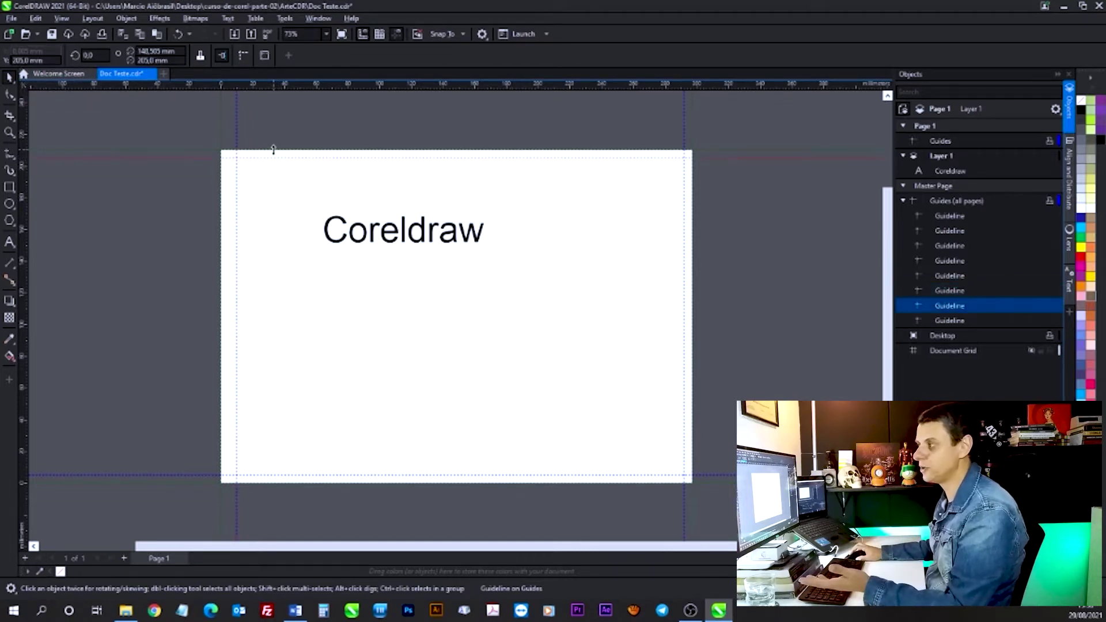
{"action": "left_click", "coordinate": [46, 60]}
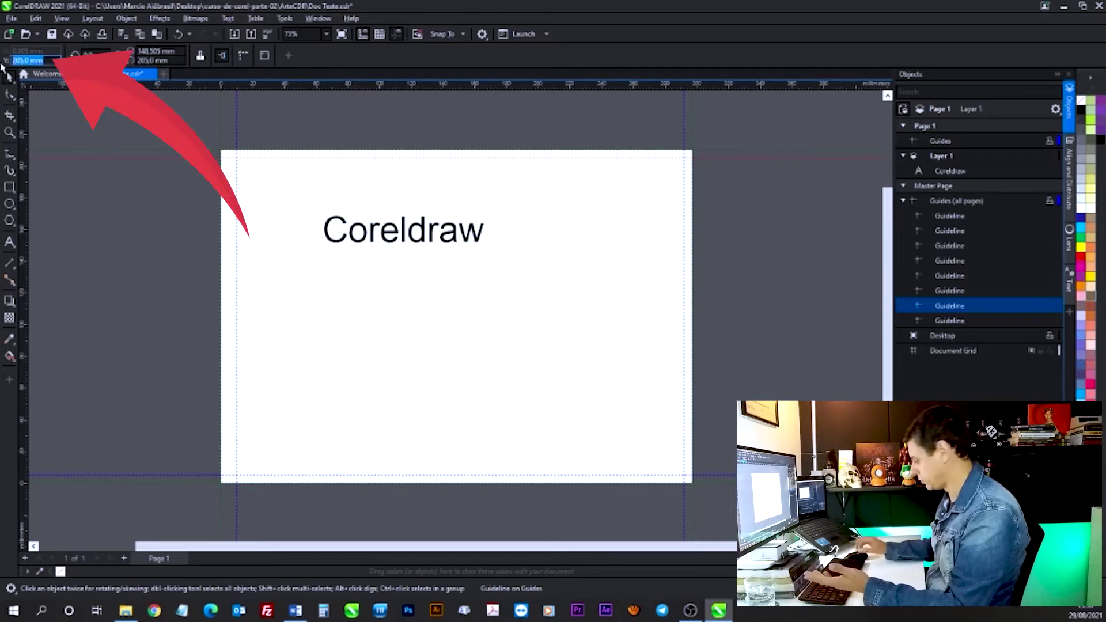
{"action": "type", "text": "200"}
{"action": "key", "text": "Return"}
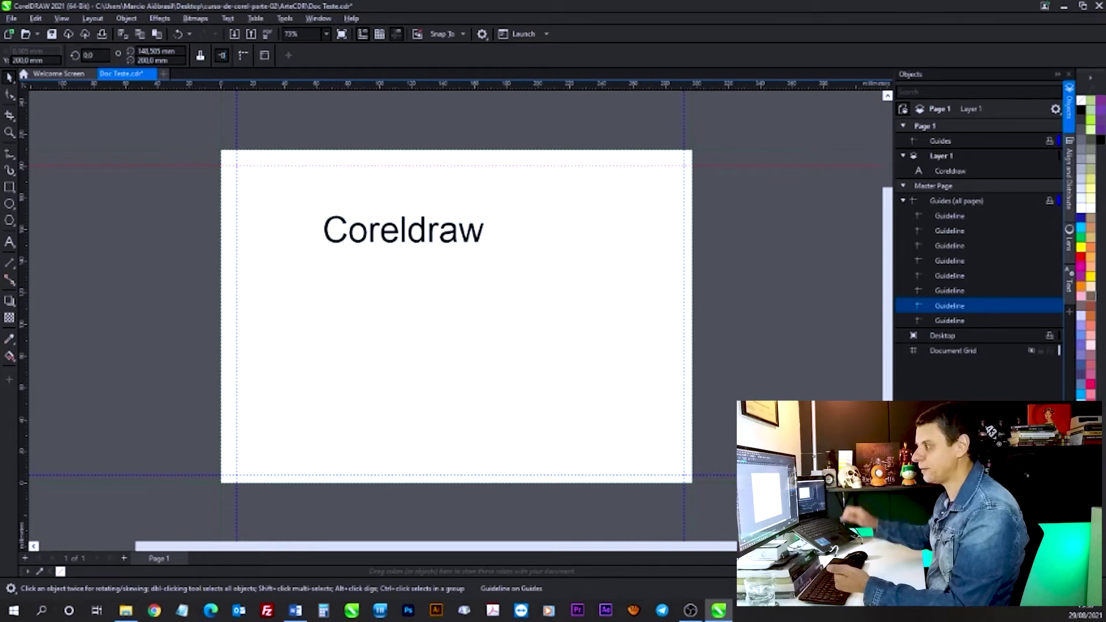
{"action": "left_click", "coordinate": [353, 230]}
{"action": "left_click_drag", "start_coordinate": [353, 229], "coordinate": [265, 178]}
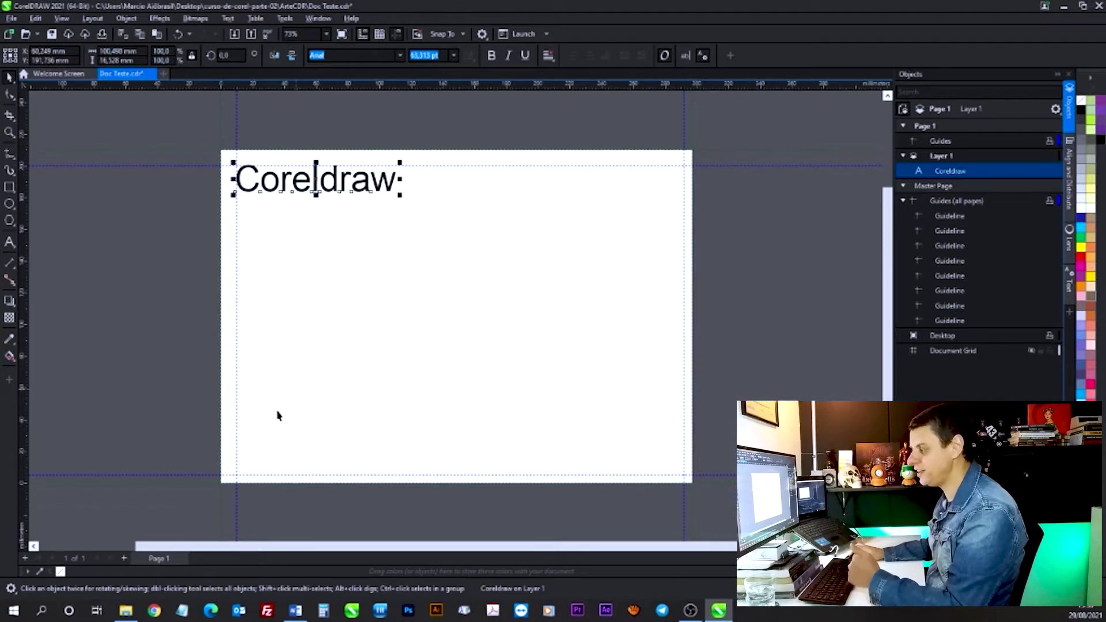
Move the bottom margin guideline to Y 10 mm.
{"action": "left_click", "coordinate": [254, 477]}
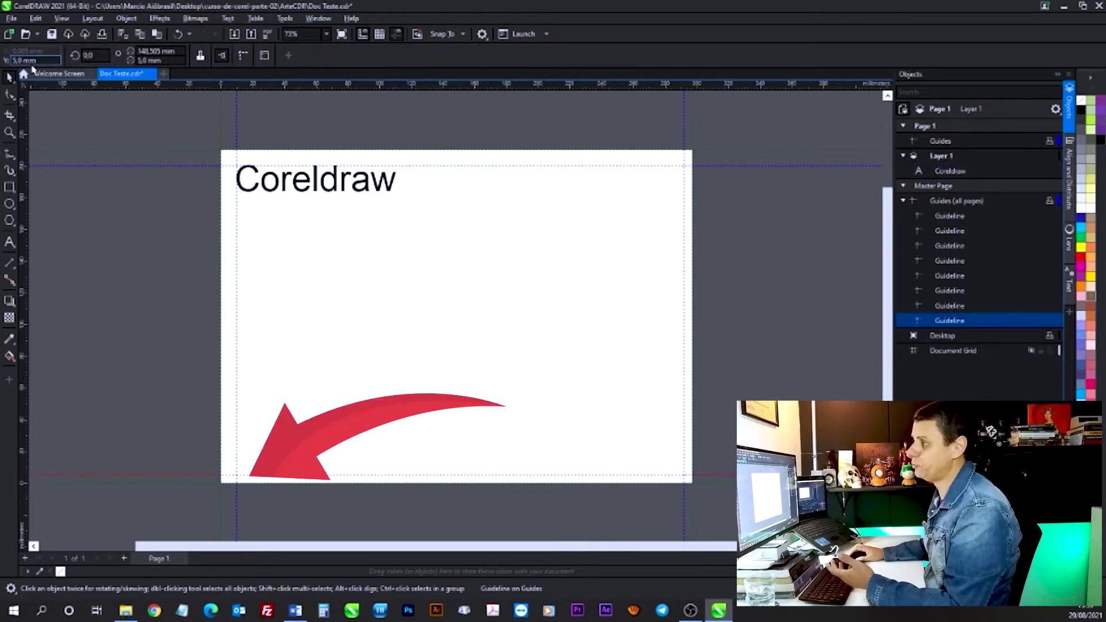
{"action": "type", "text": "10"}
{"action": "key", "text": "Return"}
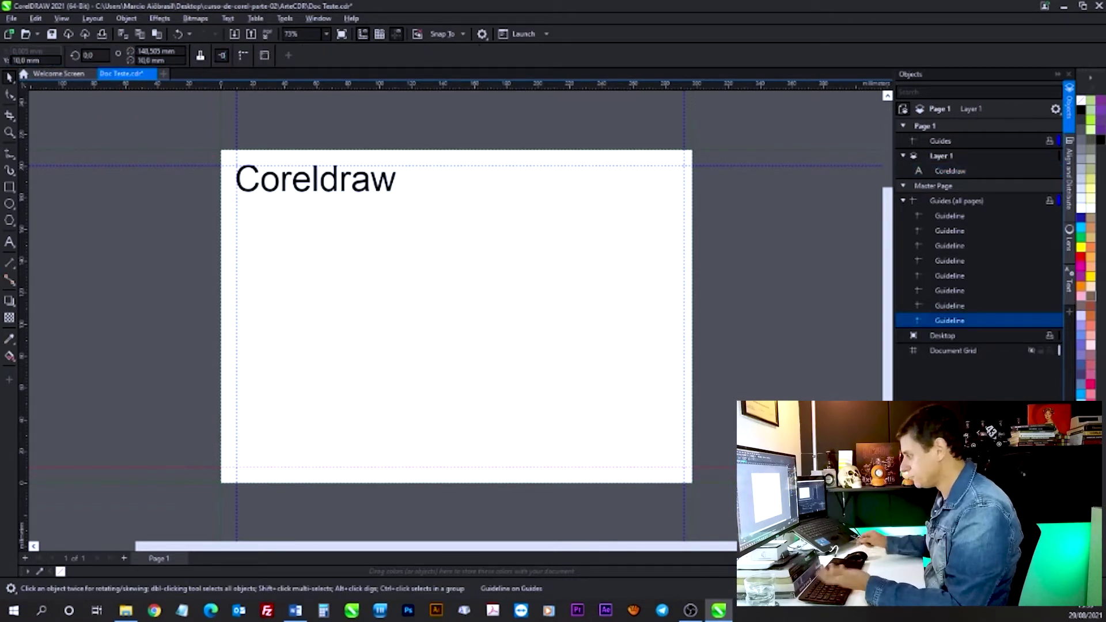
Move the right margin guideline to X 287 mm and deselect it.
{"action": "left_click", "coordinate": [684, 136]}
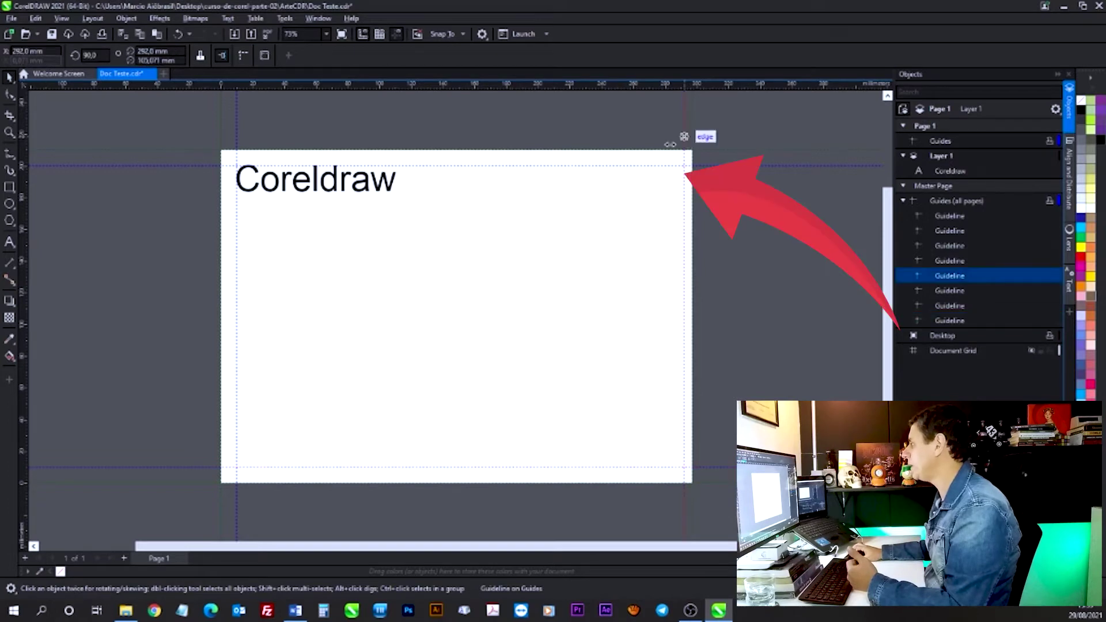
{"action": "left_click", "coordinate": [10, 51]}
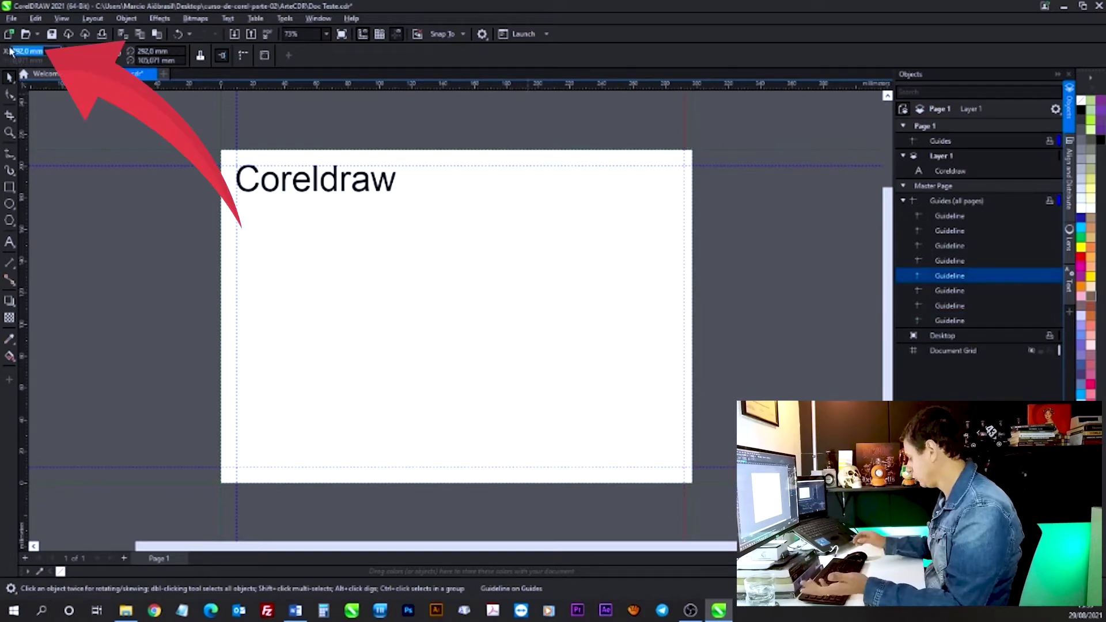
{"action": "type", "text": "287"}
{"action": "key", "text": "Return"}
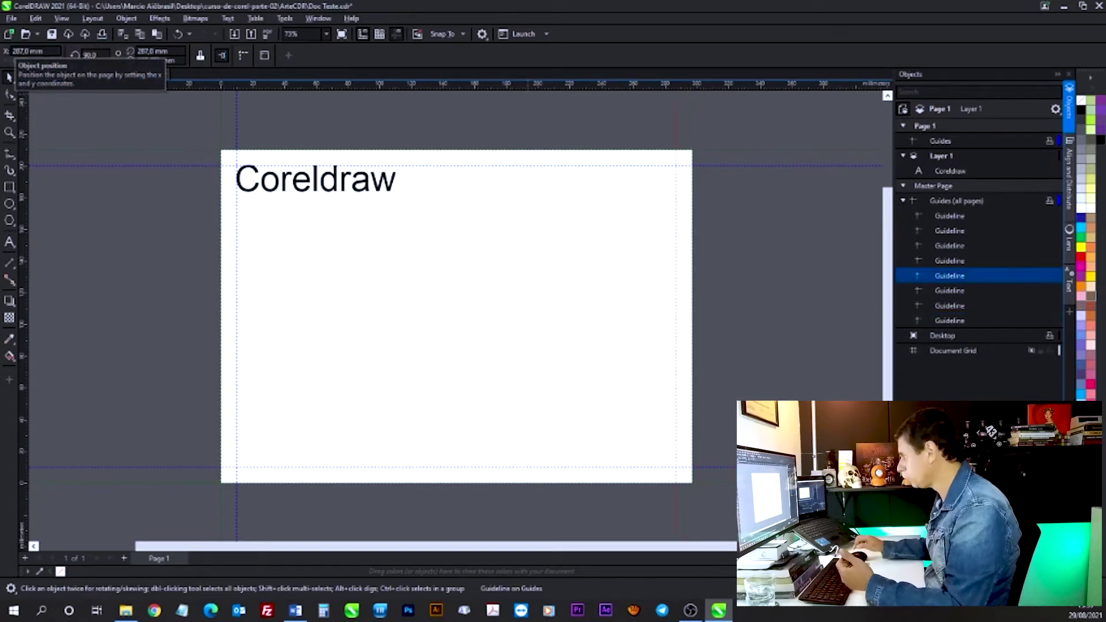
{"action": "left_click", "coordinate": [609, 305]}
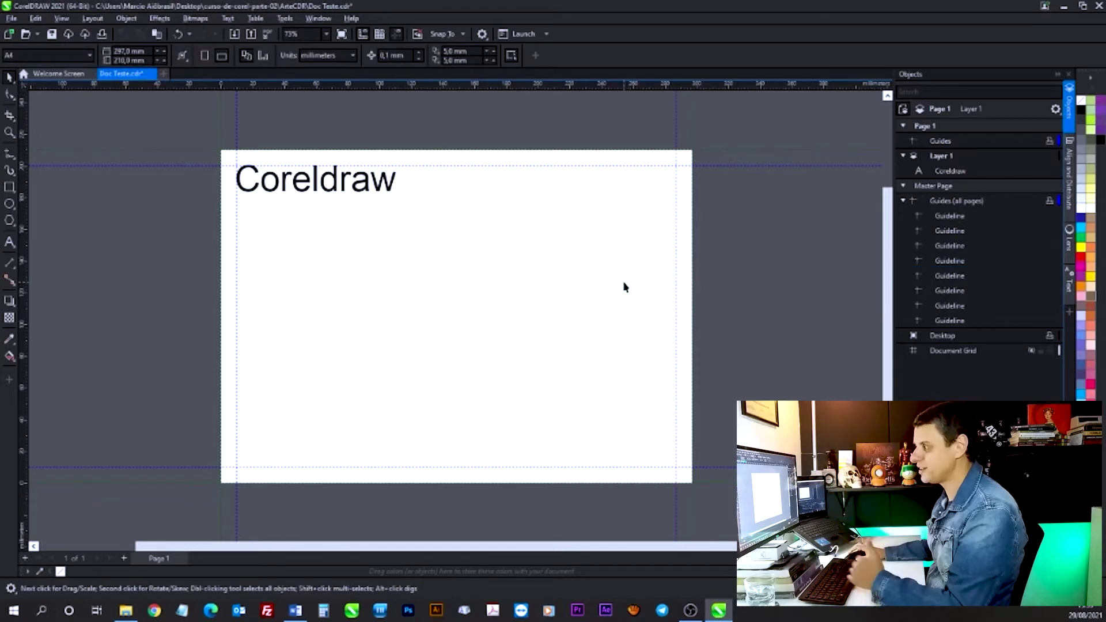
Snap the Coreldraw text into the lower-right margin corner, and finally move it across the page's lower left edge.
{"action": "left_click", "coordinate": [361, 183]}
{"action": "left_click_drag", "start_coordinate": [315, 179], "coordinate": [599, 458]}
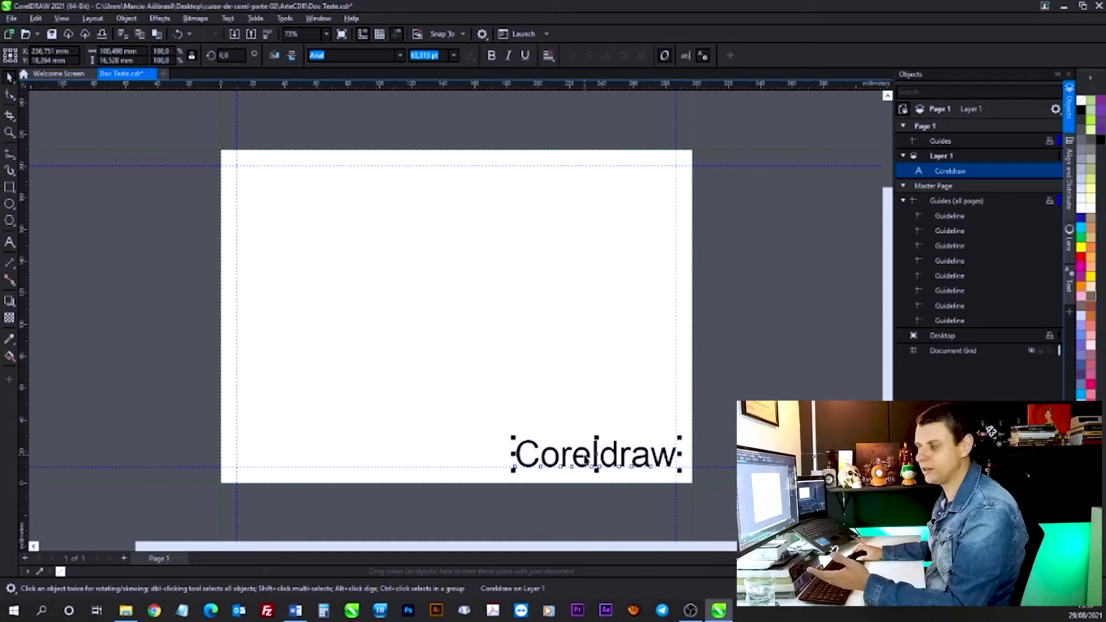
{"action": "left_click_drag", "start_coordinate": [597, 457], "coordinate": [275, 405]}
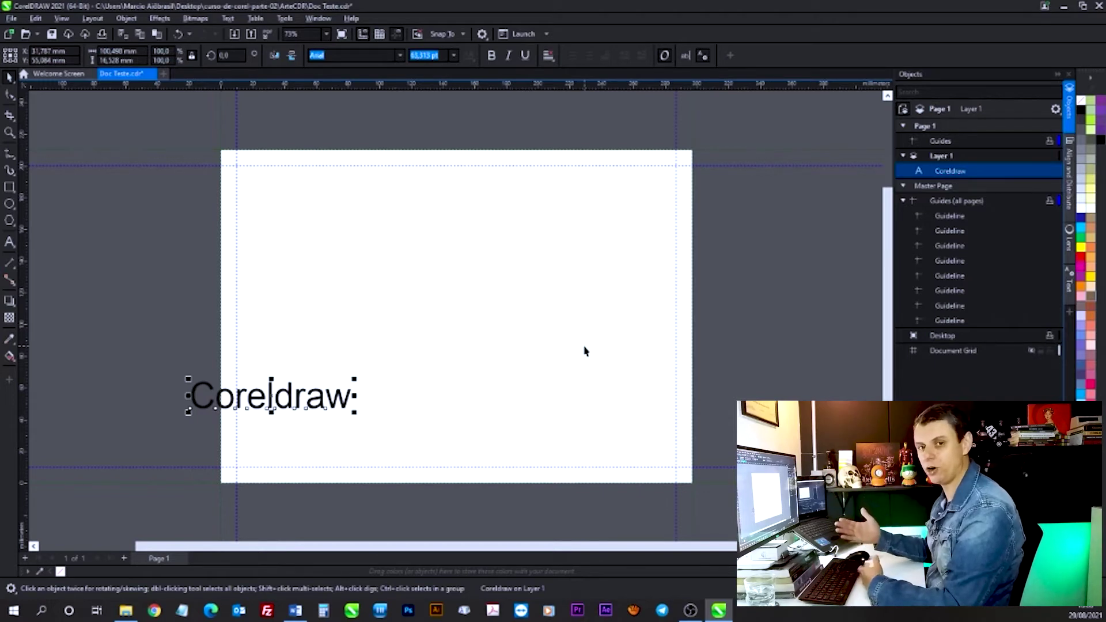
{"action": "left_click", "coordinate": [590, 345]}
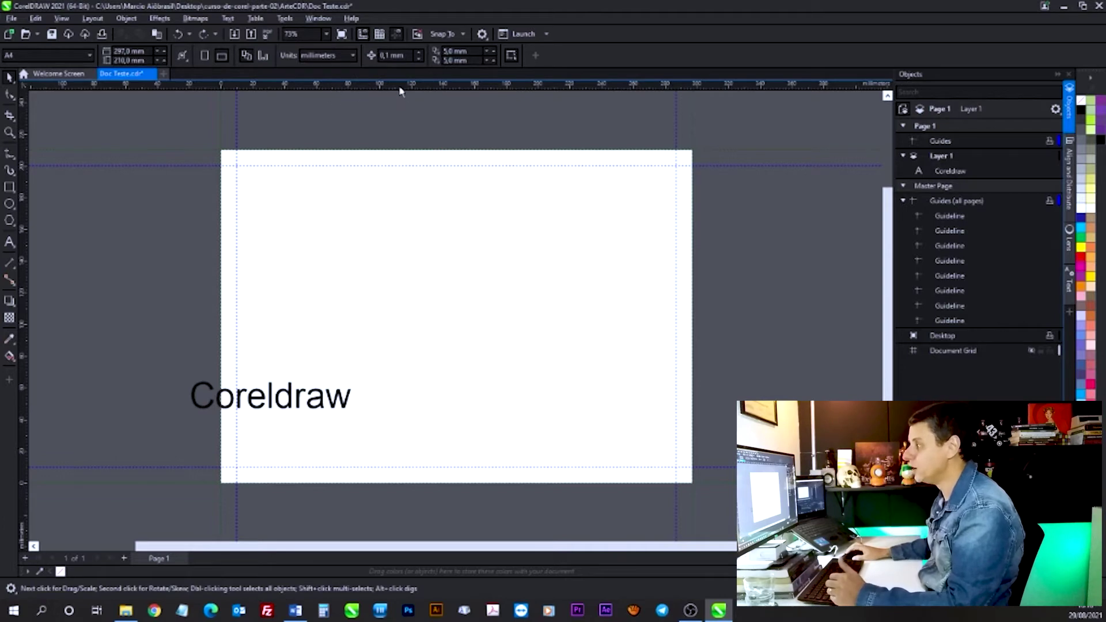
Add a new horizontal guideline from the ruler and position it at Y 150 mm.
{"action": "left_click_drag", "start_coordinate": [400, 88], "coordinate": [397, 228]}
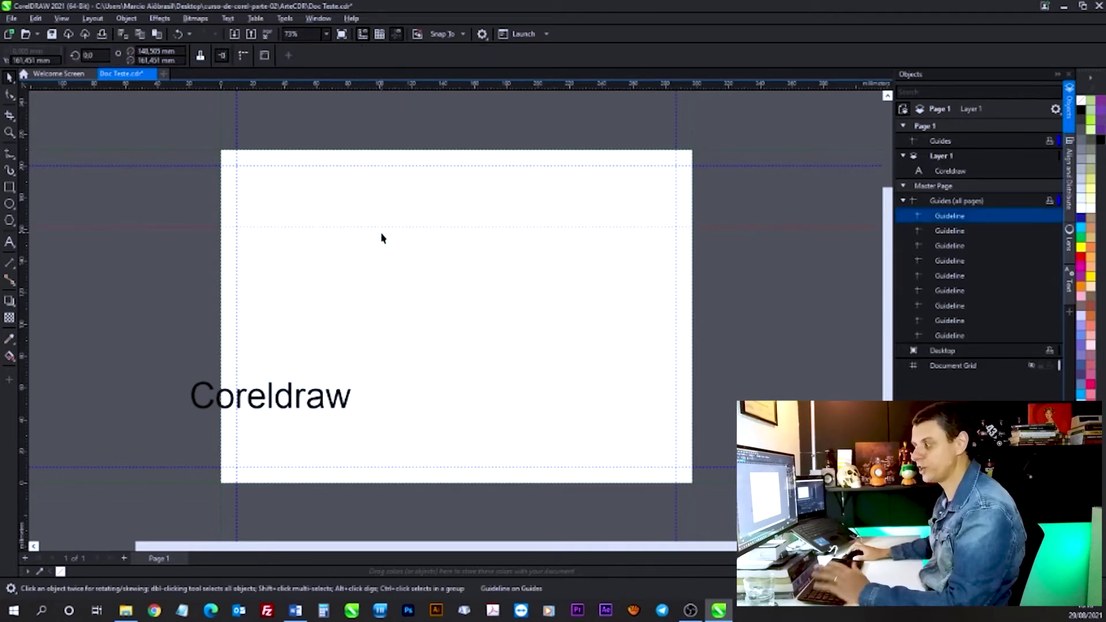
{"action": "left_click", "coordinate": [35, 59]}
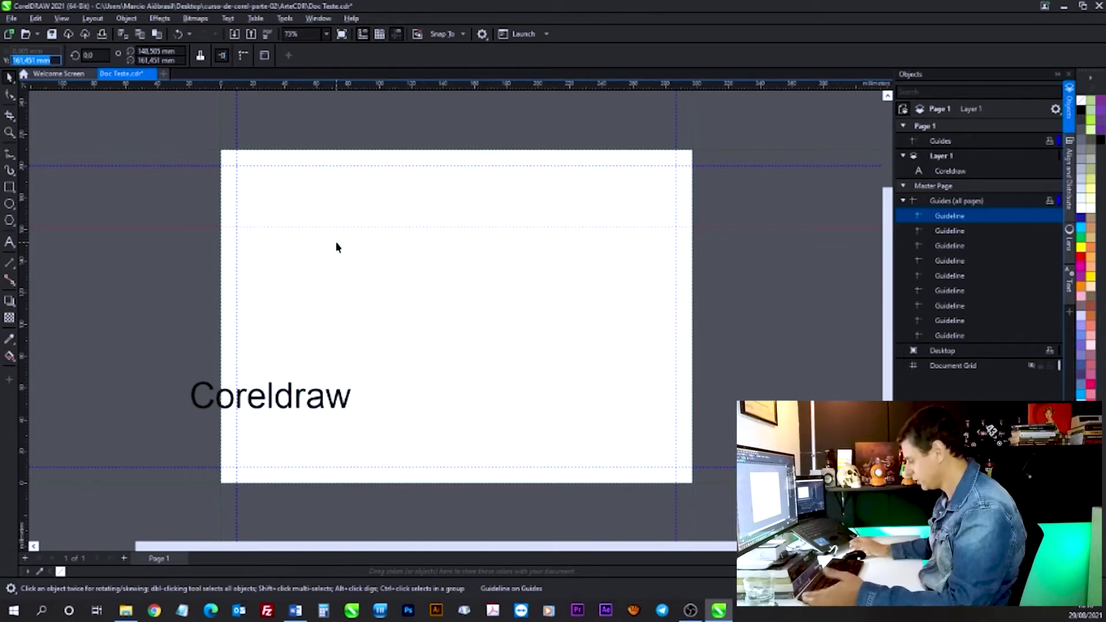
{"action": "type", "text": "150"}
{"action": "key", "text": "Return"}
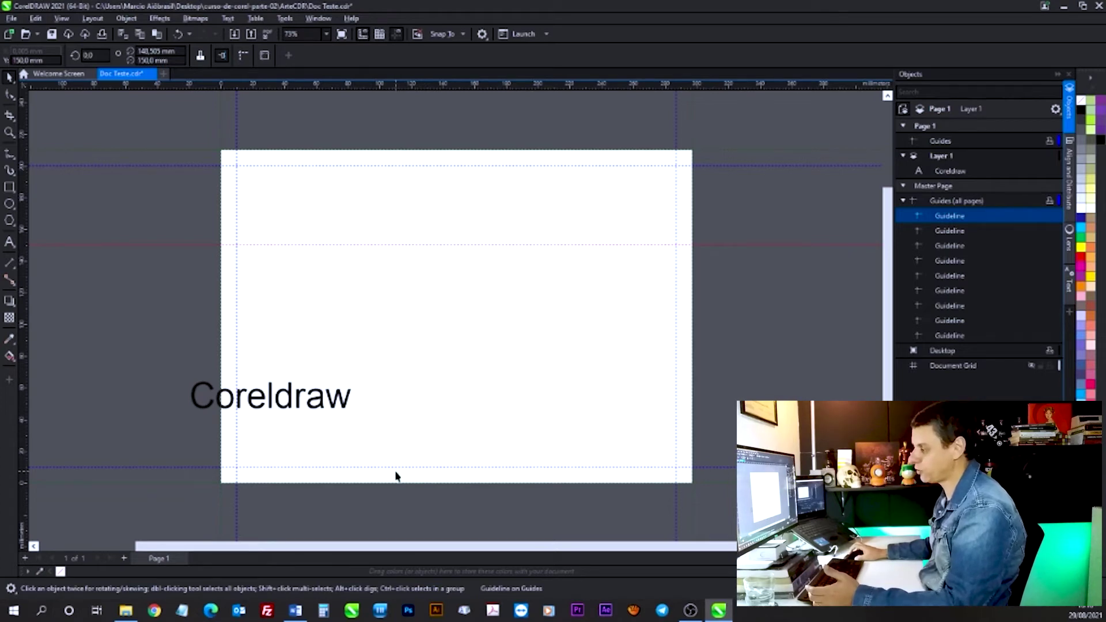
Add a new vertical guideline from the ruler and position it at X 200 mm.
{"action": "left_click_drag", "start_coordinate": [23, 200], "coordinate": [136, 188]}
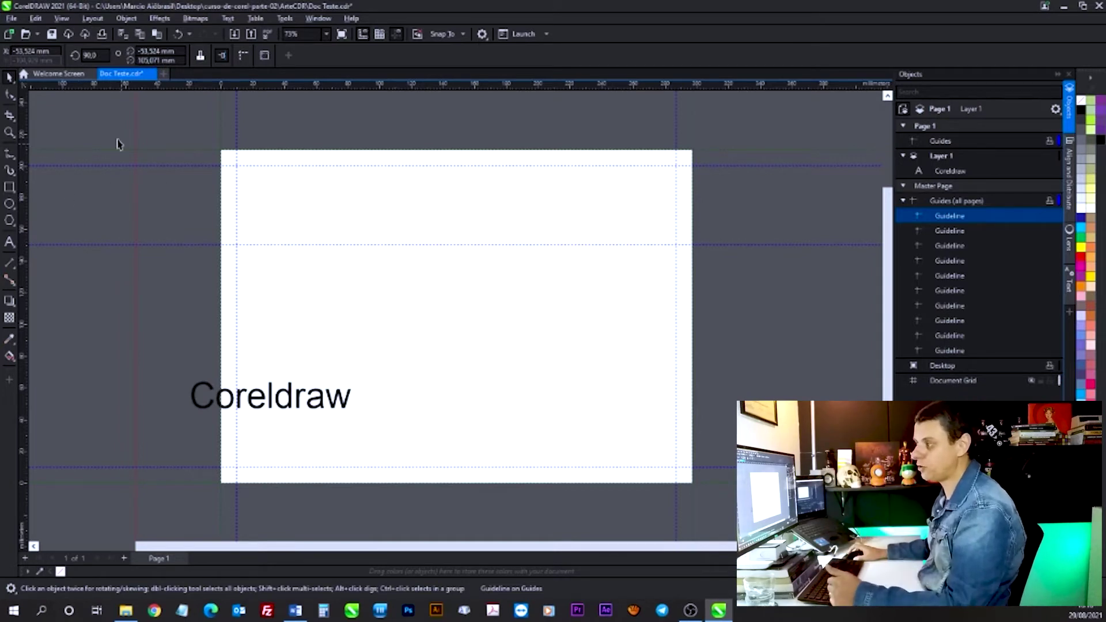
{"action": "left_click_drag", "start_coordinate": [53, 50], "coordinate": [11, 50]}
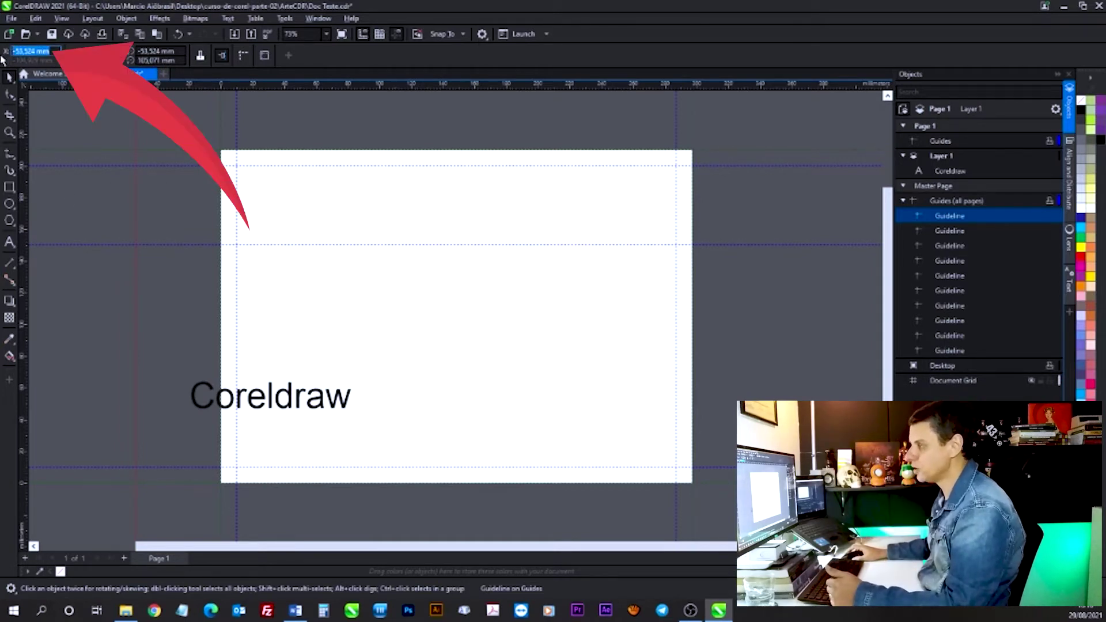
{"action": "type", "text": "200"}
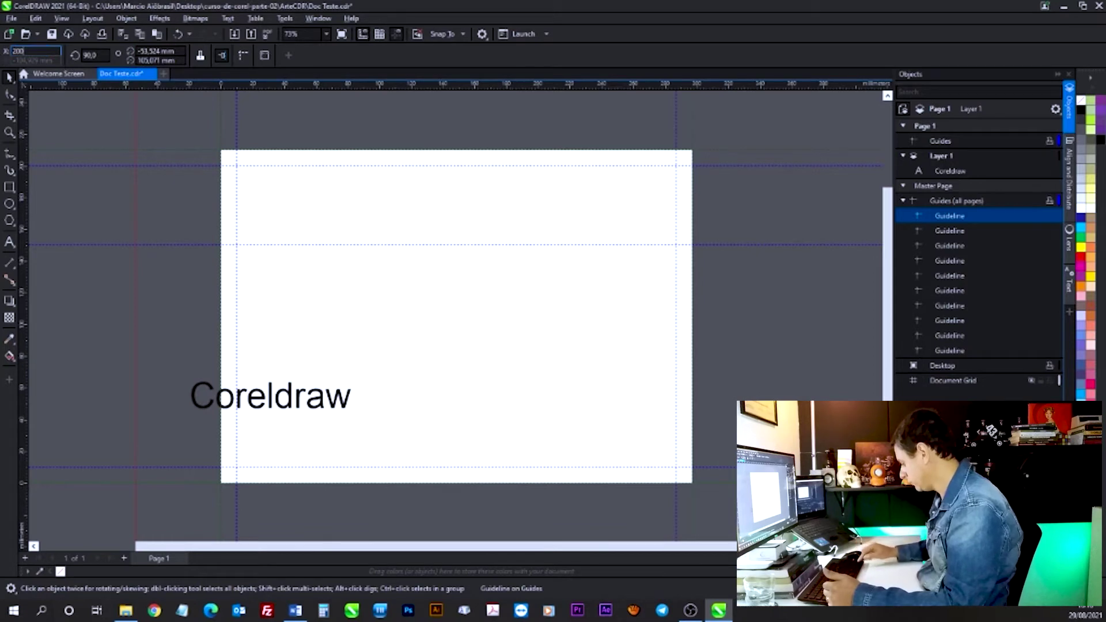
{"action": "key", "text": "Return"}
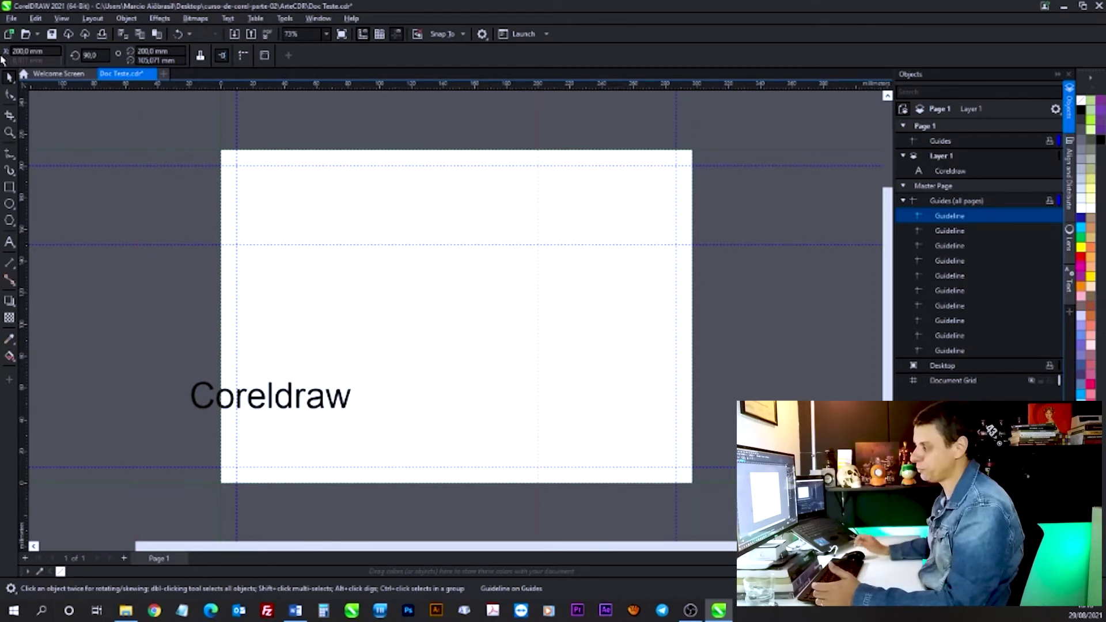
{"action": "left_click", "coordinate": [565, 217]}
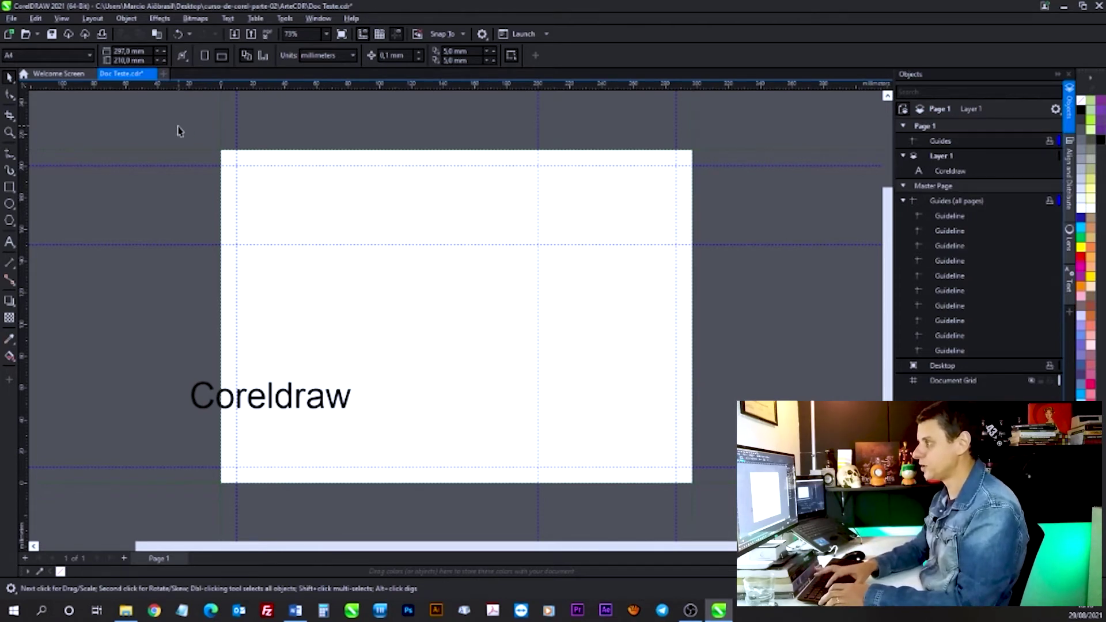
Hide the rulers and show them again, two times in a row.
{"action": "left_click", "coordinate": [36, 18]}
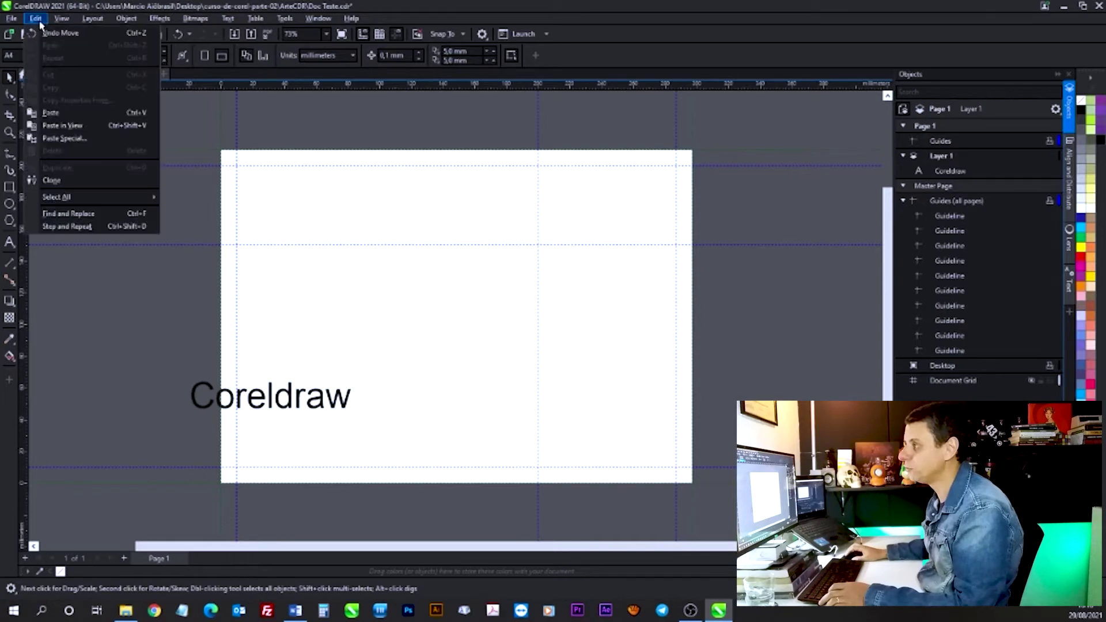
{"action": "mouse_move", "coordinate": [62, 25]}
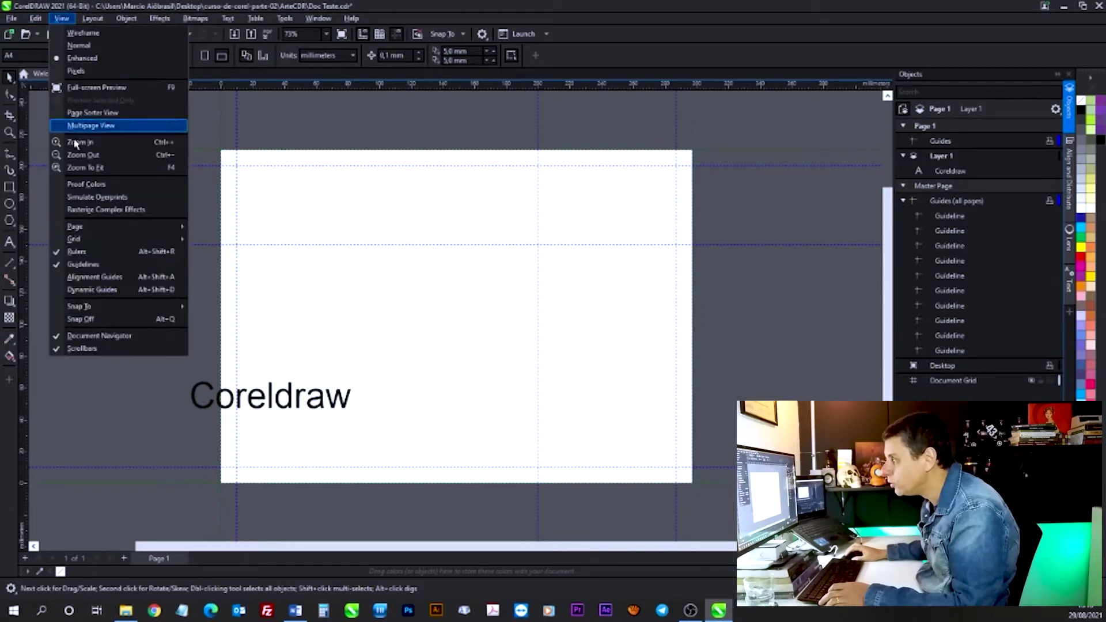
{"action": "left_click", "coordinate": [101, 254]}
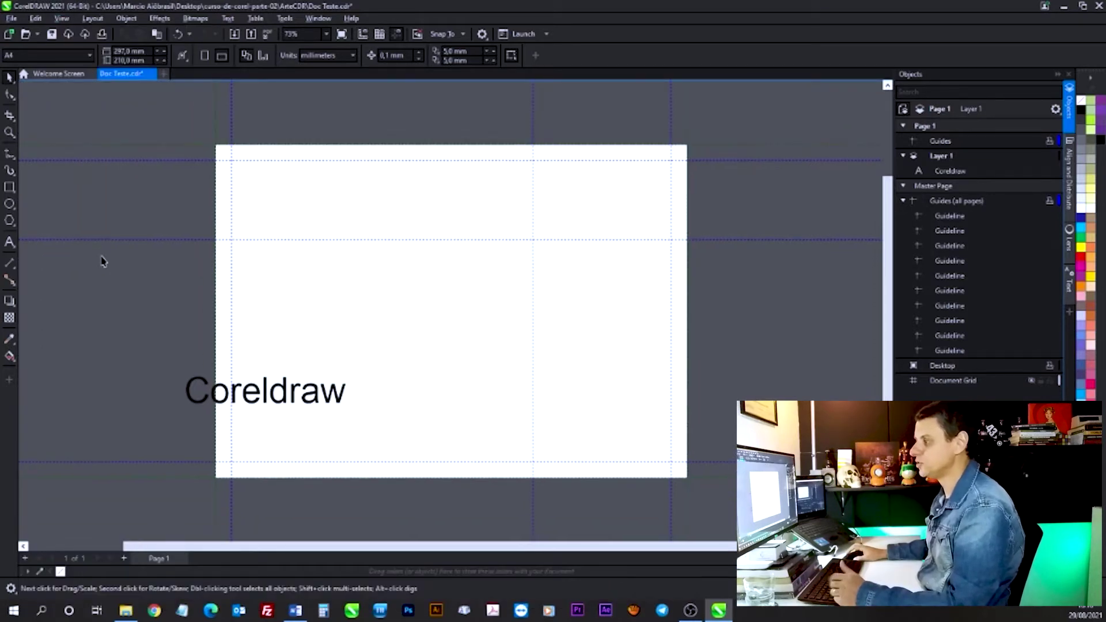
{"action": "left_click", "coordinate": [62, 18]}
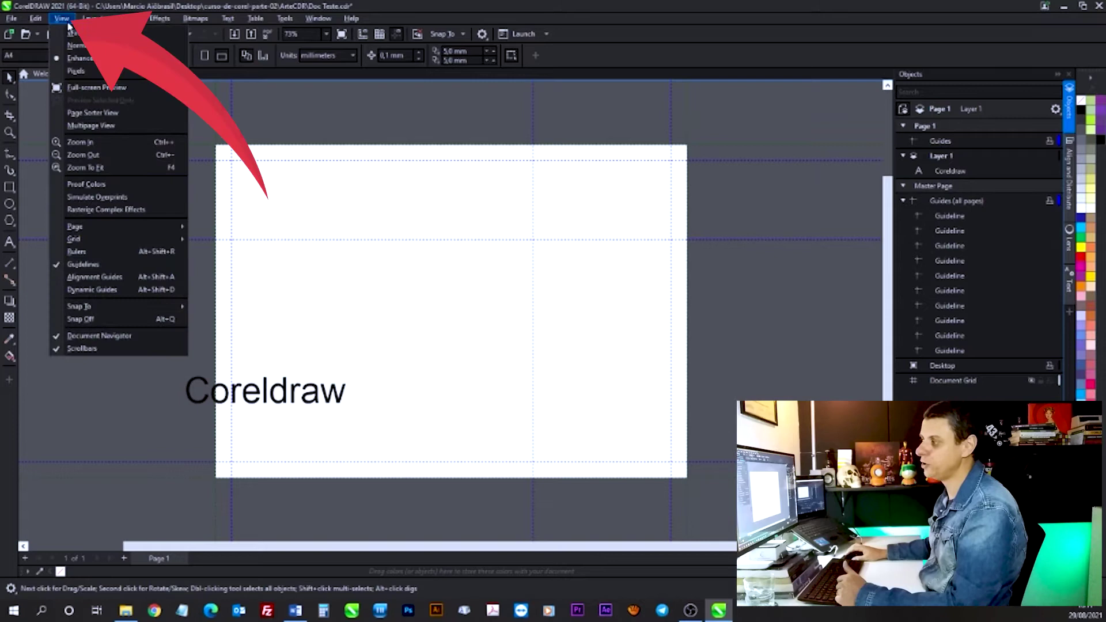
{"action": "left_click", "coordinate": [84, 252]}
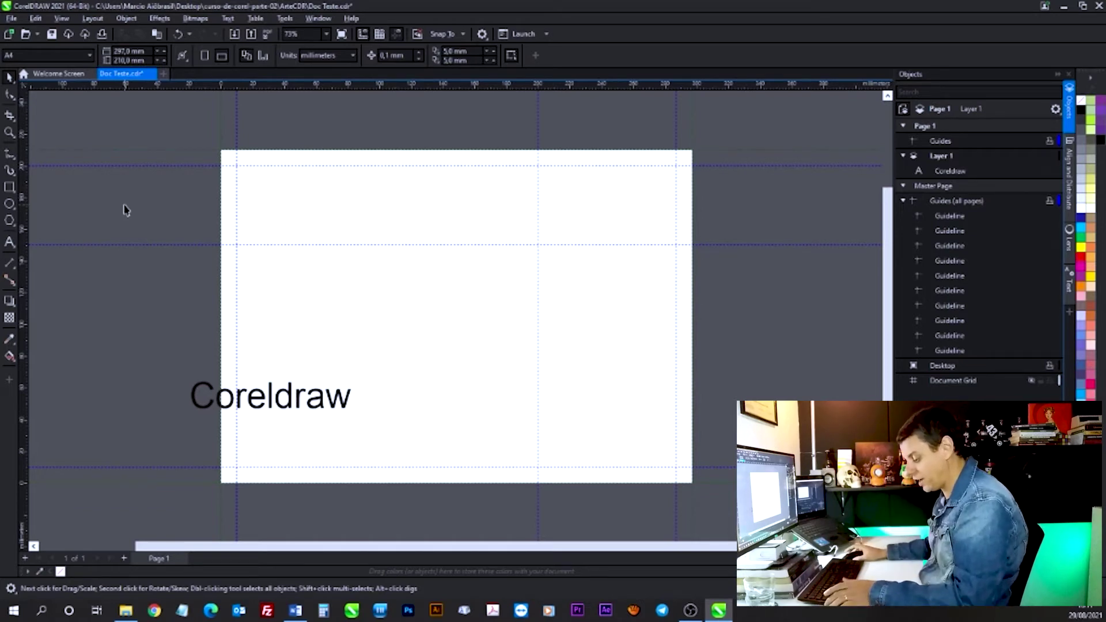
{"action": "key", "text": "alt+shift+r"}
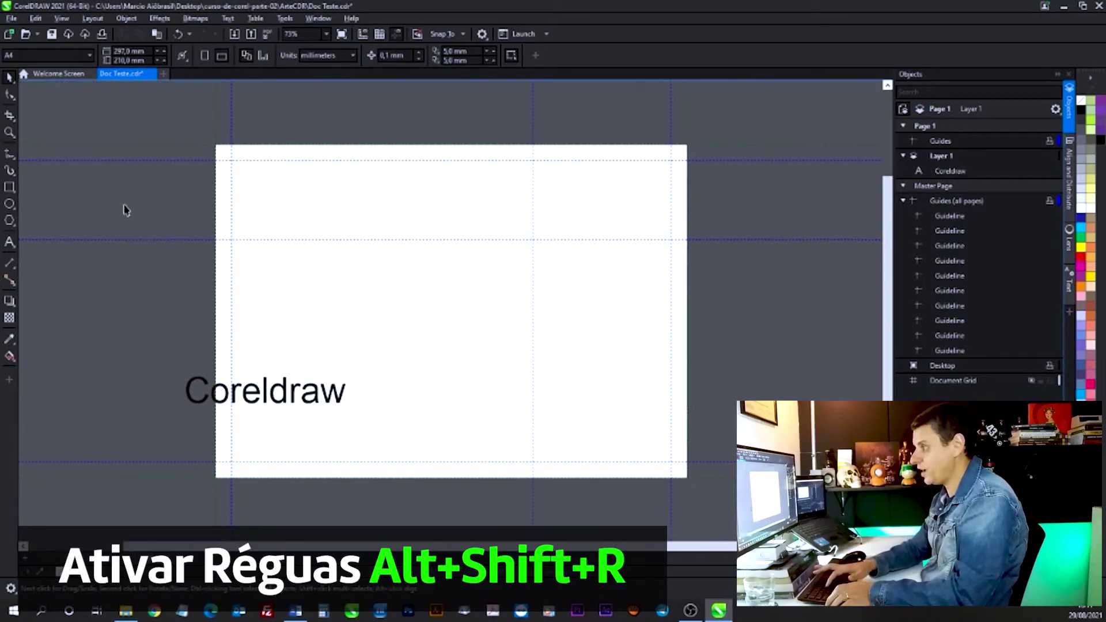
{"action": "key", "text": "alt+shift+r"}
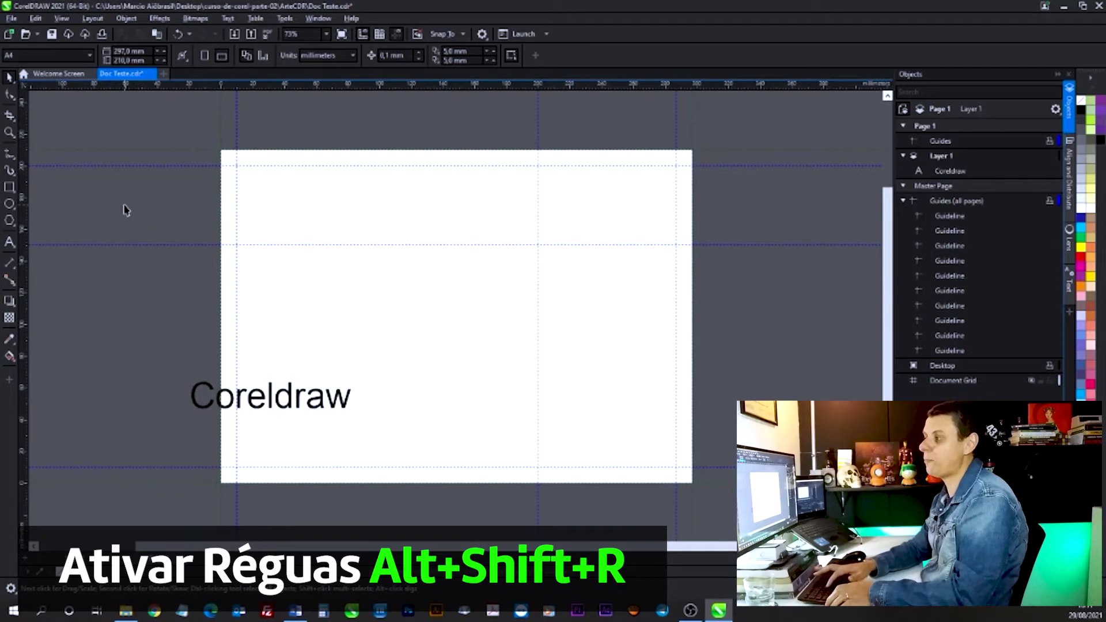
Hide the rulers once more and bring them back around the drawing area.
{"action": "key", "text": "alt+shift+r"}
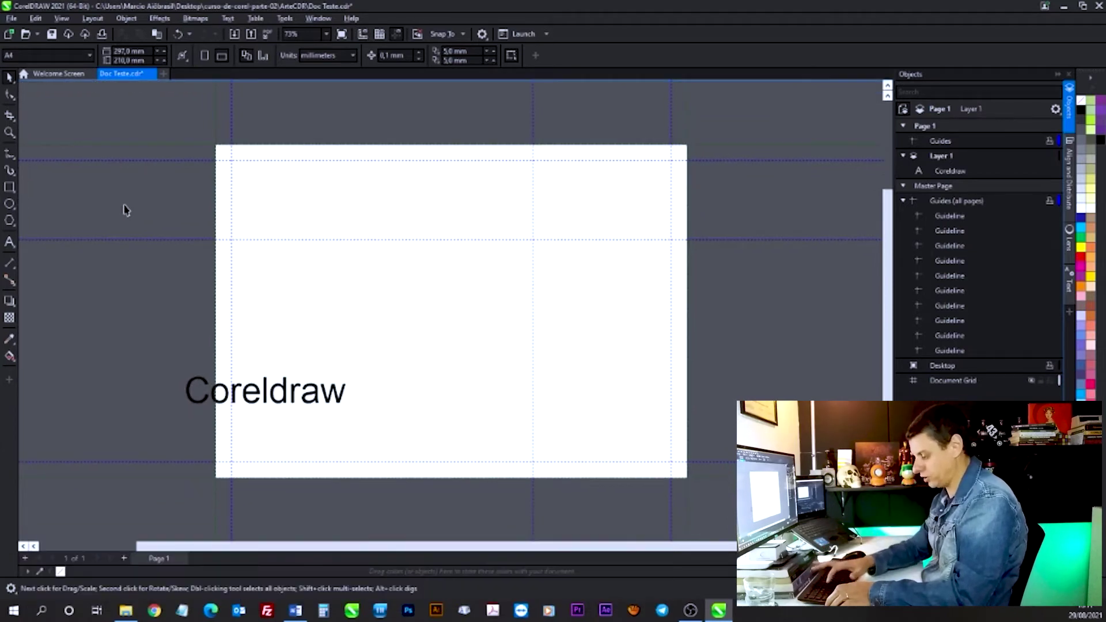
{"action": "key", "text": "alt+shift+r"}
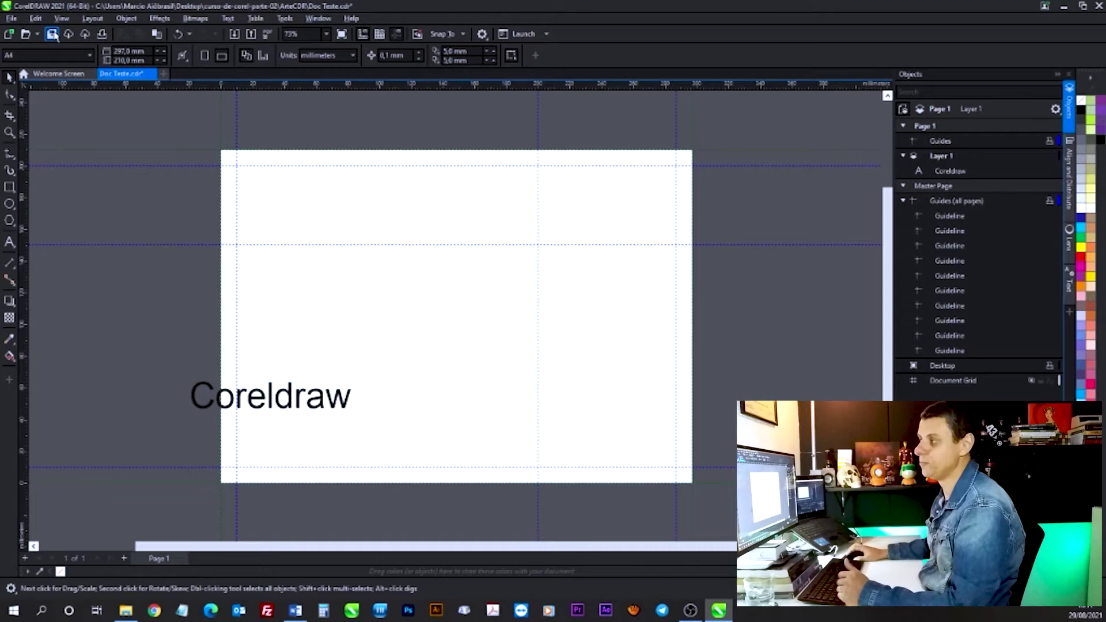
{"action": "left_click", "coordinate": [69, 19]}
{"action": "left_click", "coordinate": [69, 20]}
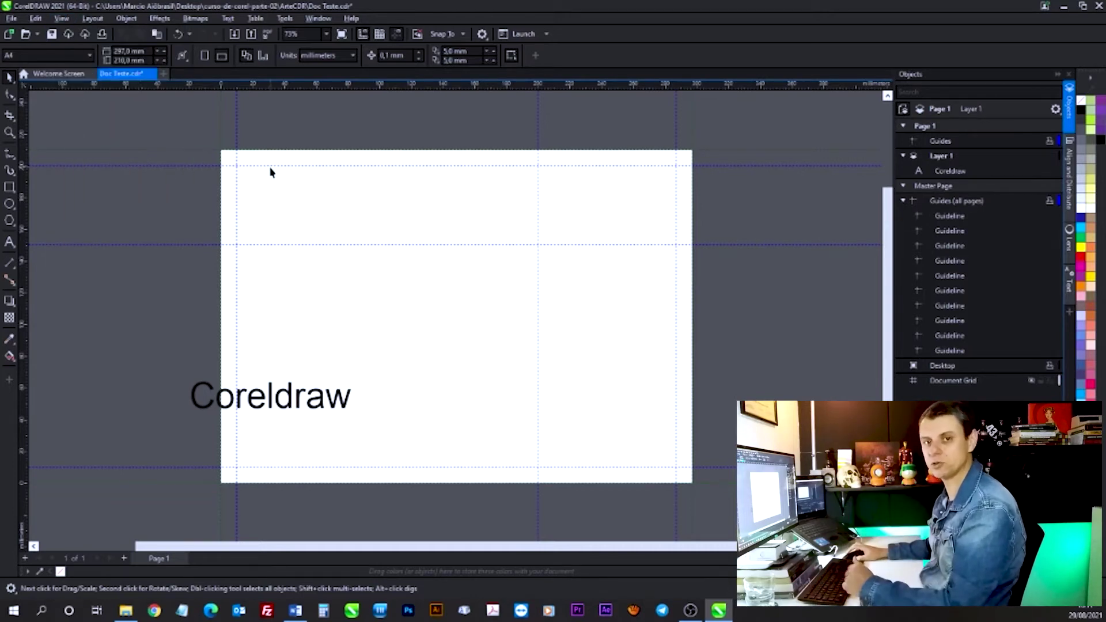
Delete the horizontal guideline at Y 150 mm and the vertical guideline at X 200 mm.
{"action": "left_click", "coordinate": [605, 245]}
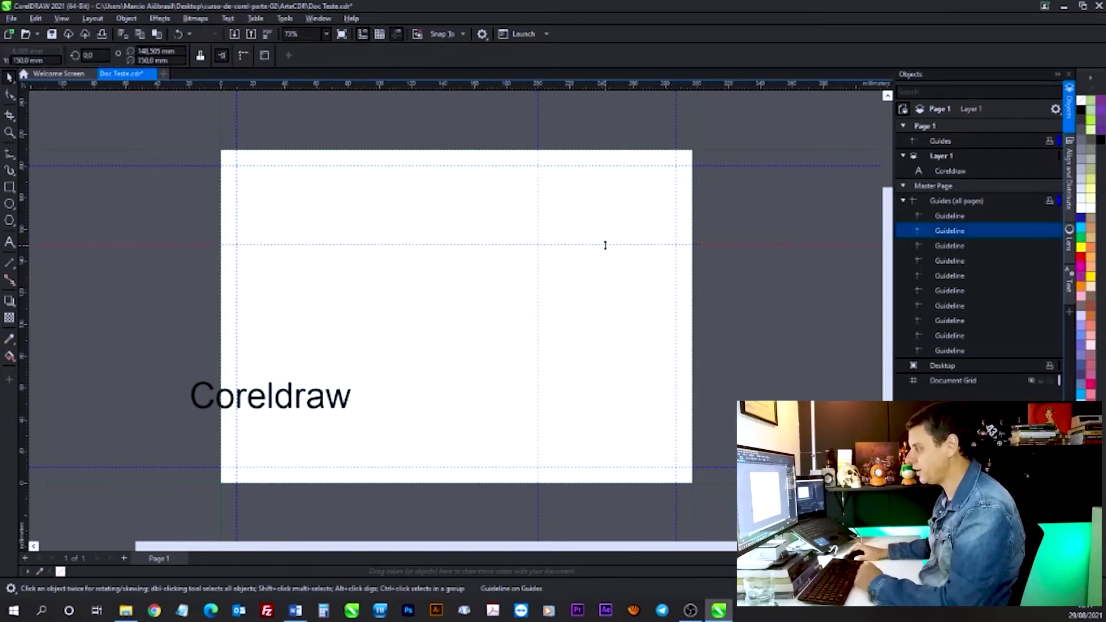
{"action": "key", "text": "Delete"}
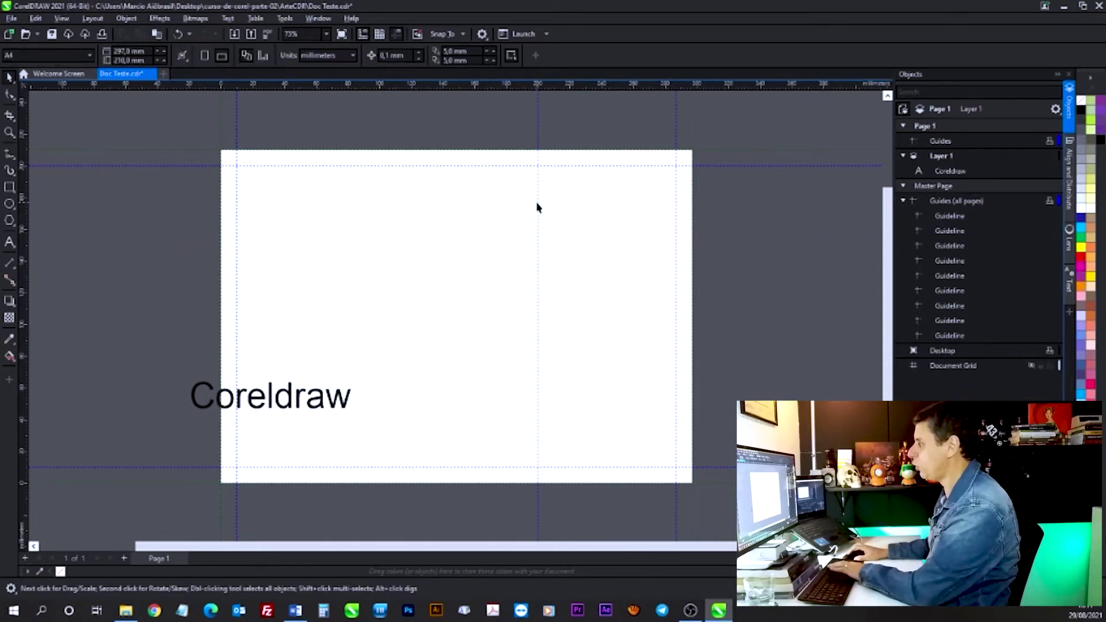
{"action": "left_click", "coordinate": [537, 202]}
{"action": "key", "text": "Delete"}
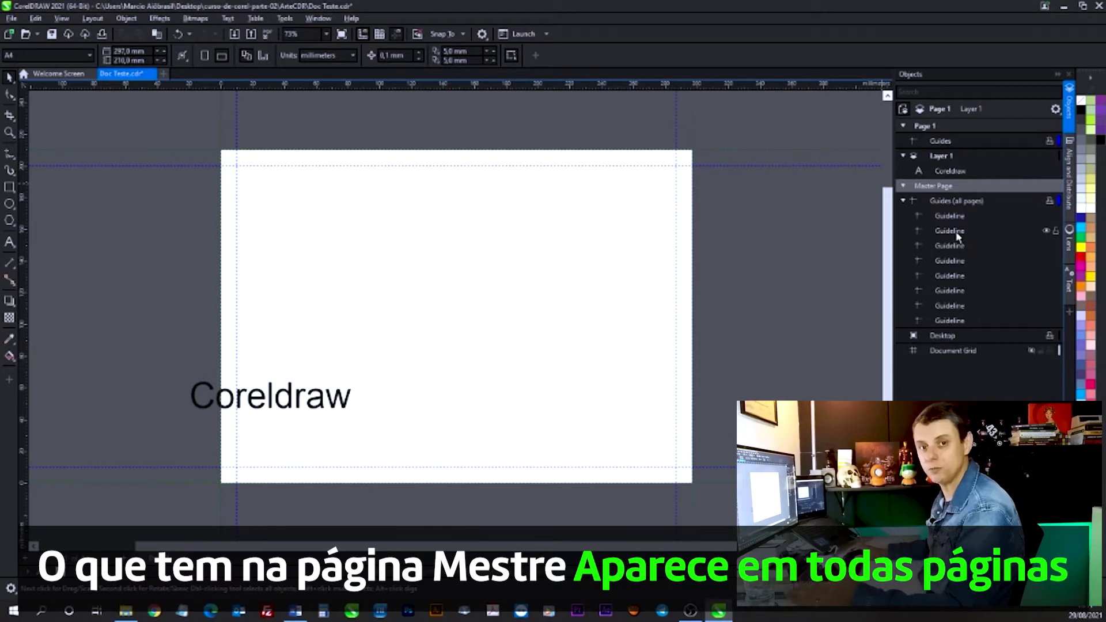
Select Page 1, the Master Page and its first four guidelines one by one to identify the page-border guides.
{"action": "left_click", "coordinate": [935, 128]}
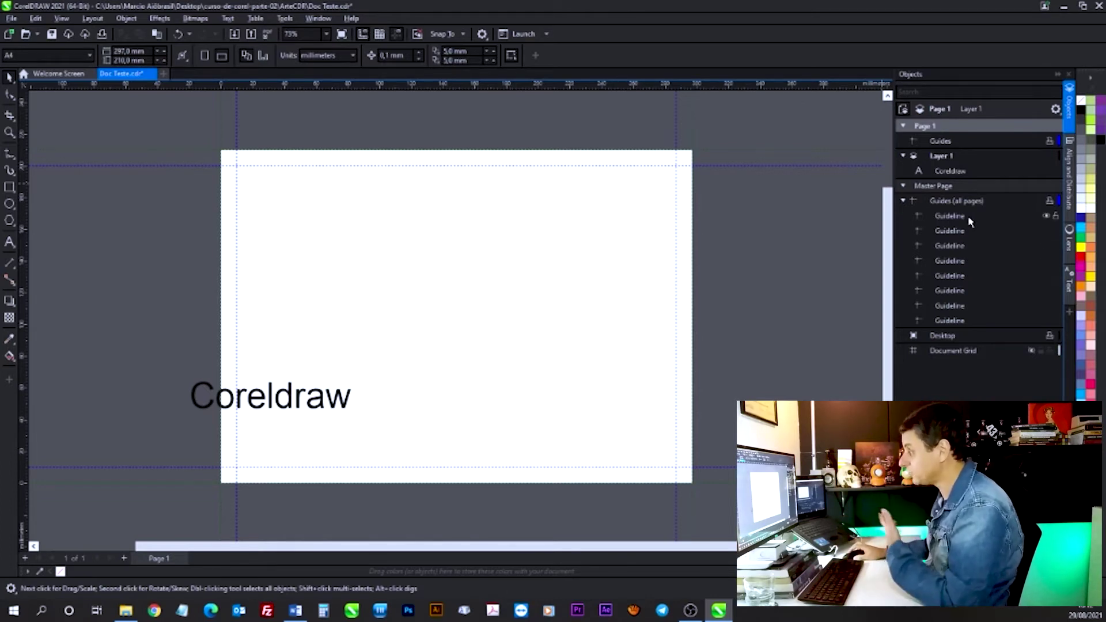
{"action": "left_click", "coordinate": [944, 187]}
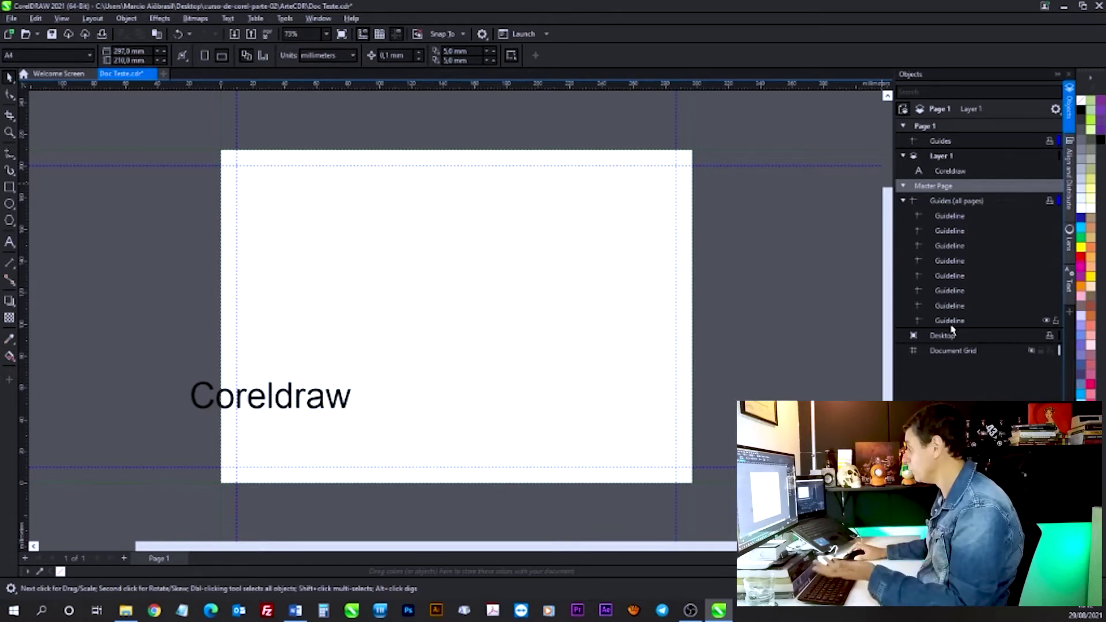
{"action": "left_click", "coordinate": [946, 216]}
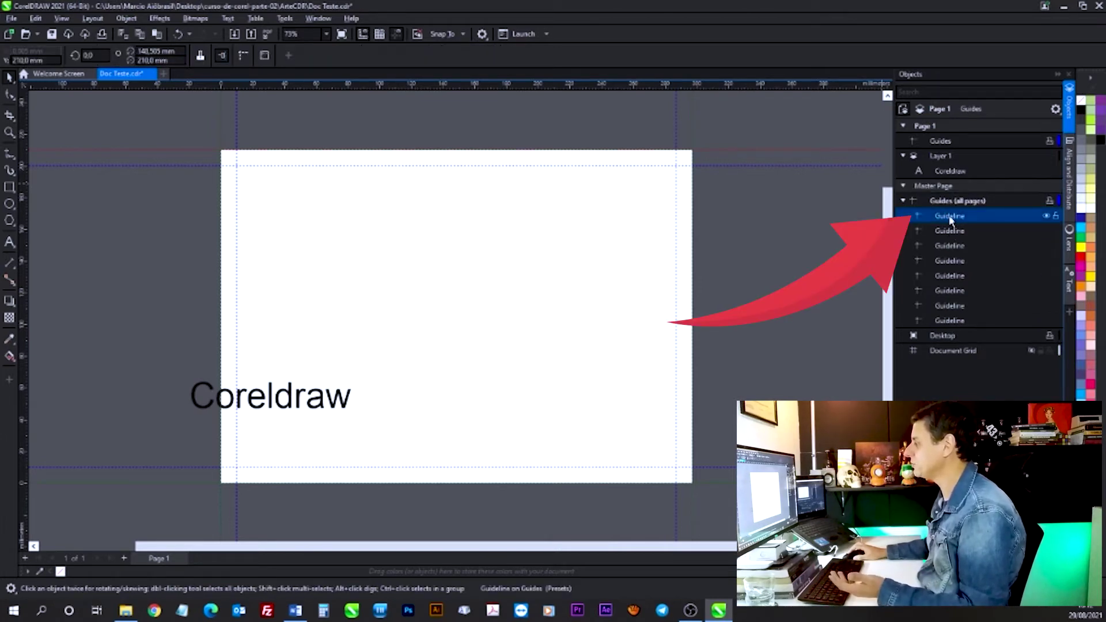
{"action": "left_click", "coordinate": [945, 233]}
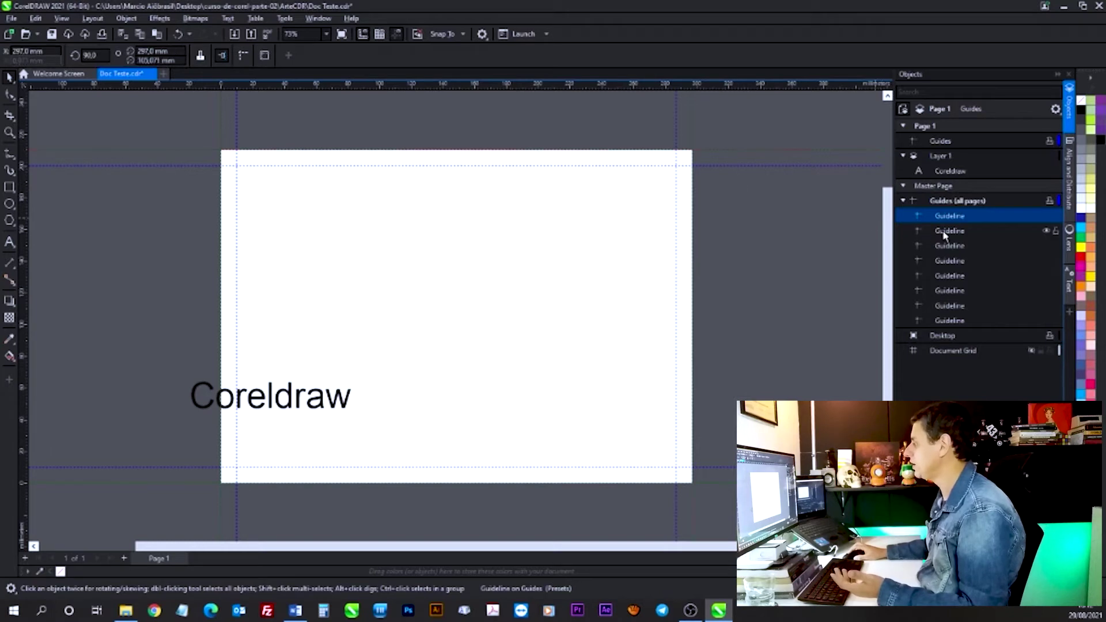
{"action": "left_click", "coordinate": [942, 248]}
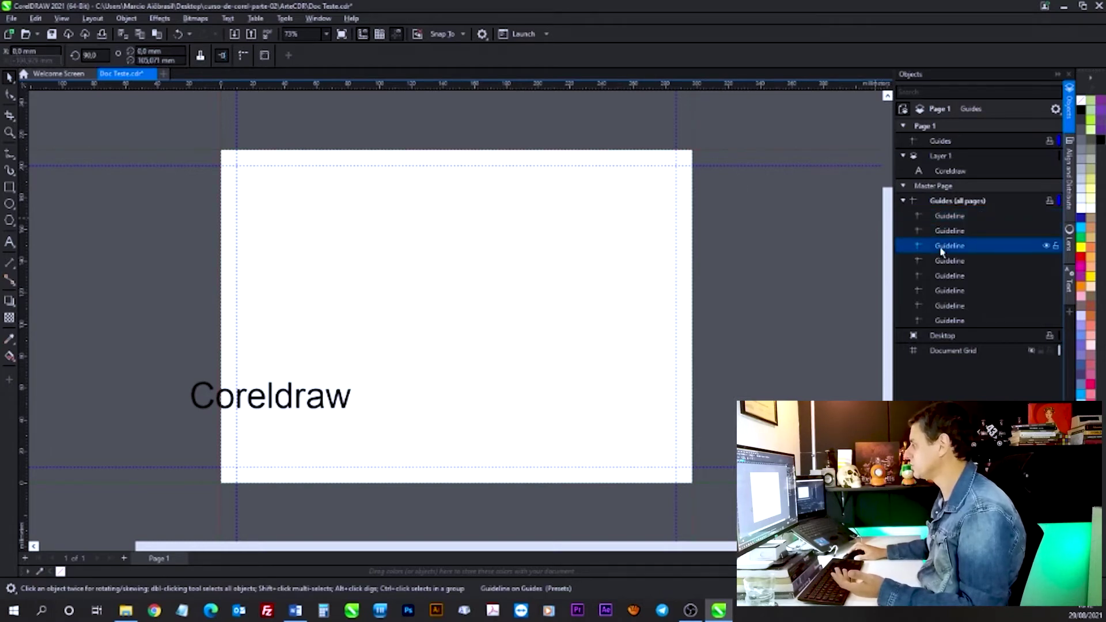
{"action": "left_click", "coordinate": [969, 259]}
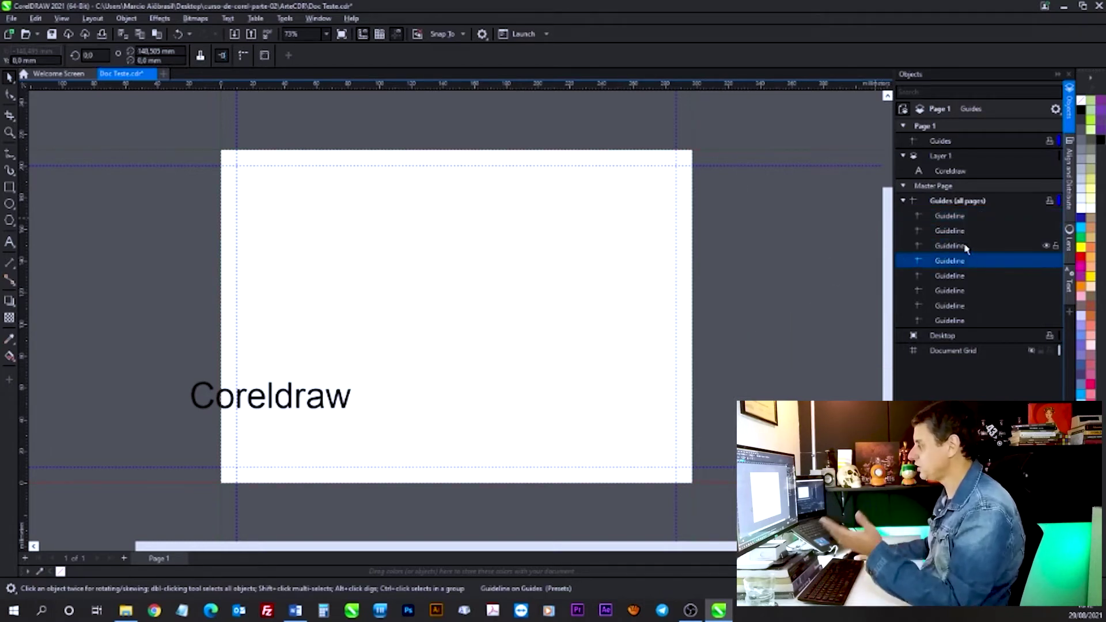
Move the four 10 mm margin guidelines from the master Guides (all pages) layer to Page 1's Guides layer.
{"action": "left_click", "coordinate": [952, 278]}
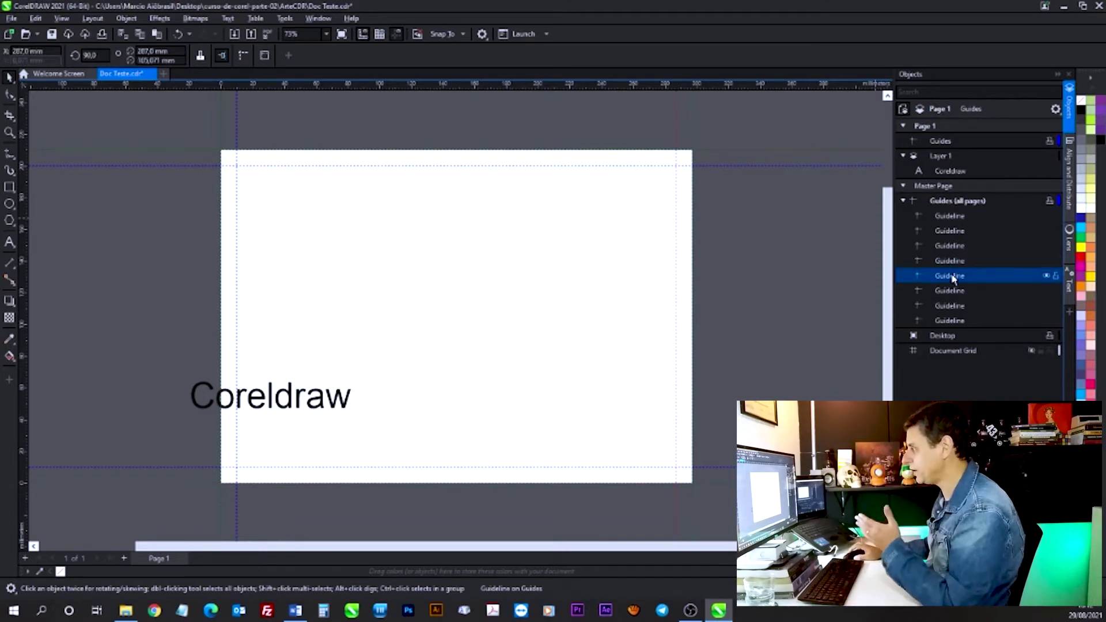
{"action": "left_click", "coordinate": [950, 321], "text": "shift"}
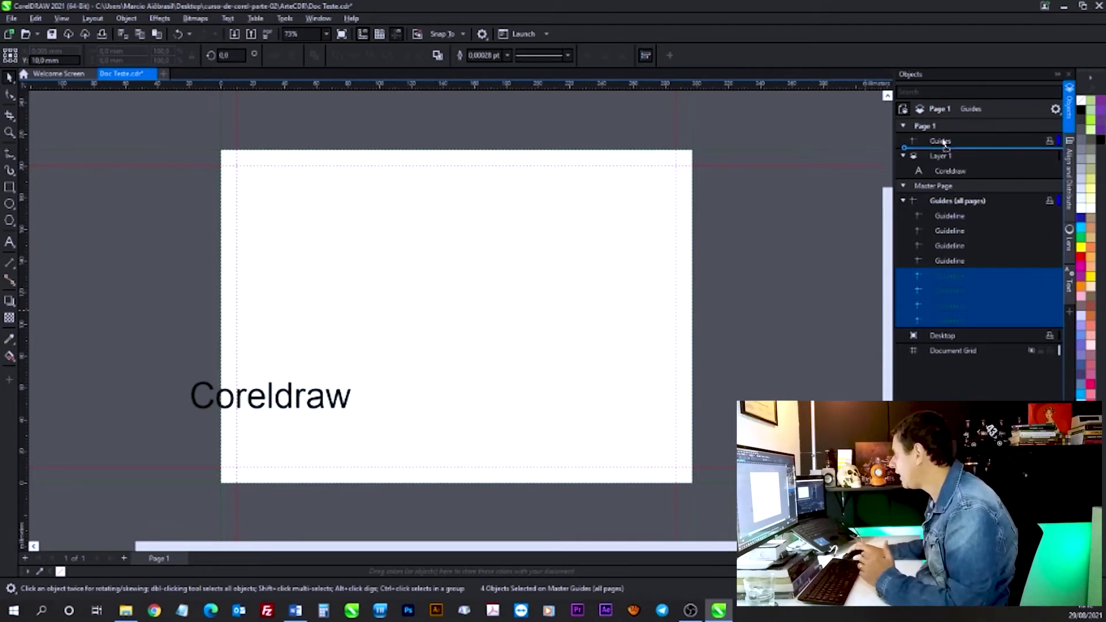
{"action": "left_click_drag", "start_coordinate": [943, 144], "coordinate": [942, 144]}
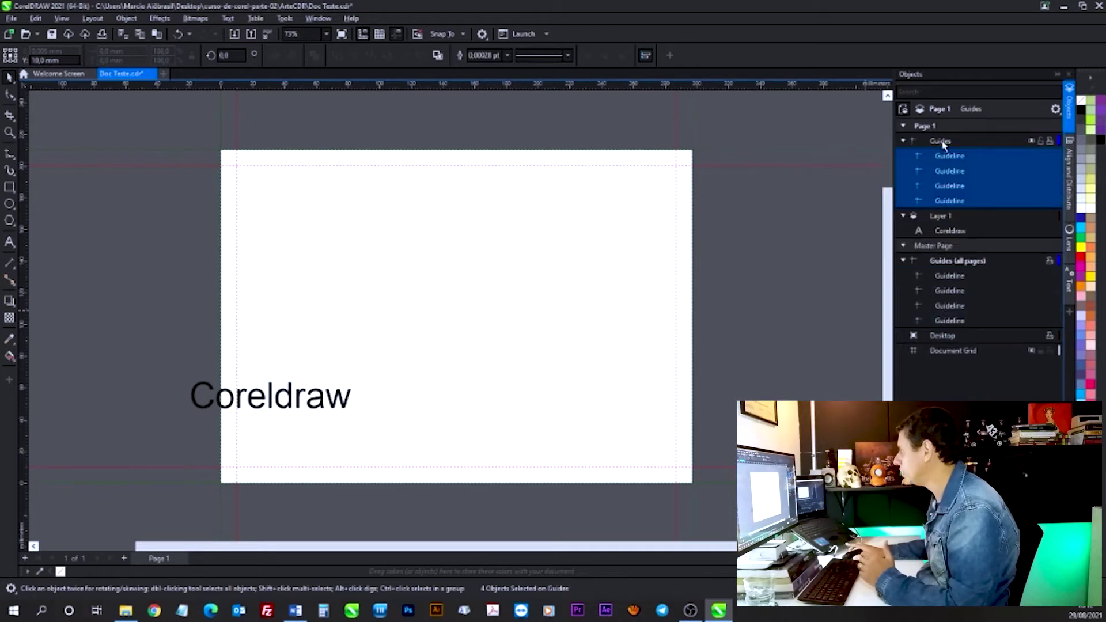
{"action": "left_click", "coordinate": [943, 143]}
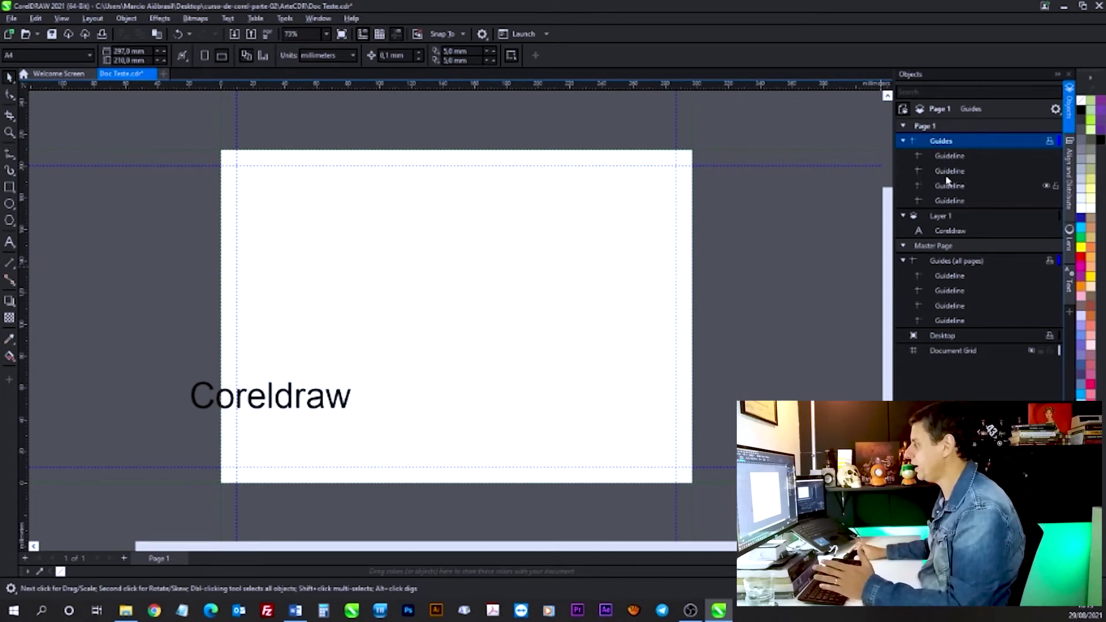
{"action": "left_click", "coordinate": [902, 141]}
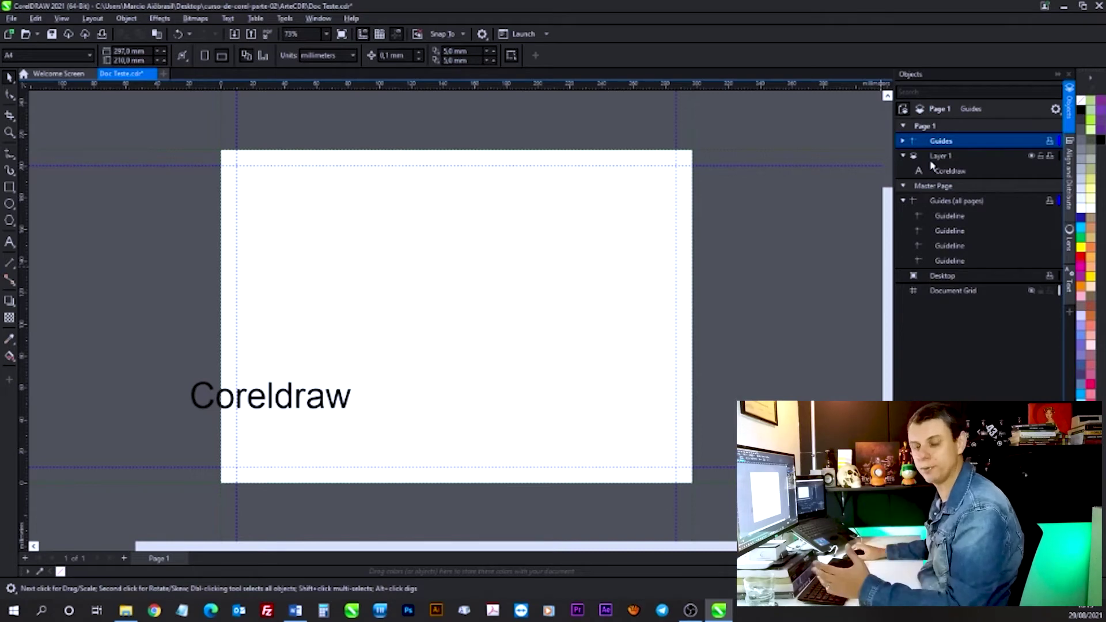
{"action": "left_click", "coordinate": [903, 141]}
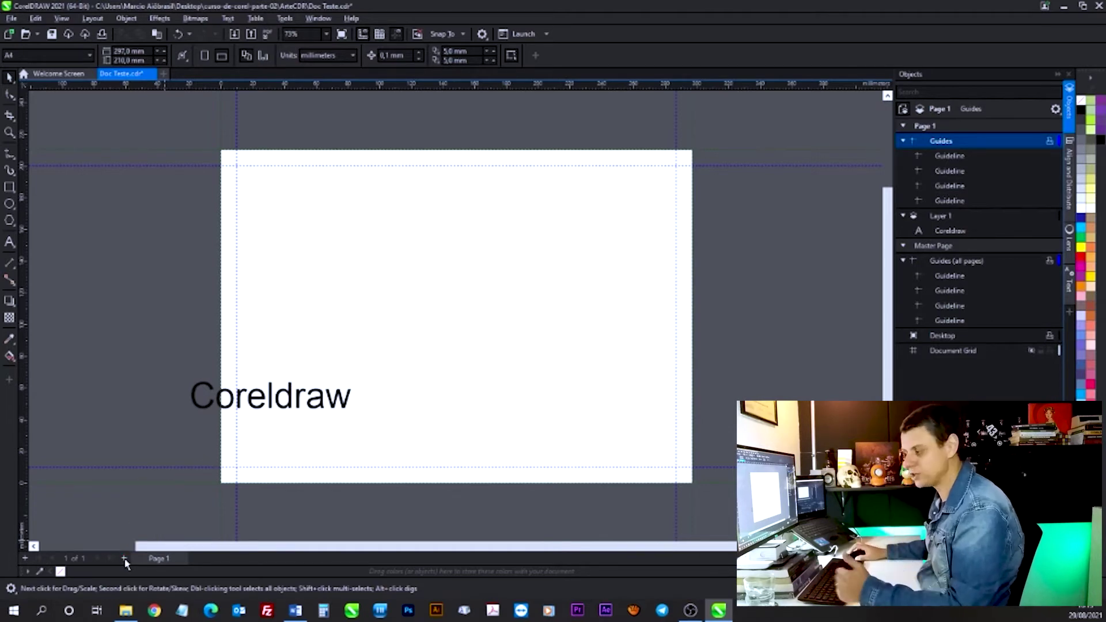
{"action": "right_click", "coordinate": [158, 560]}
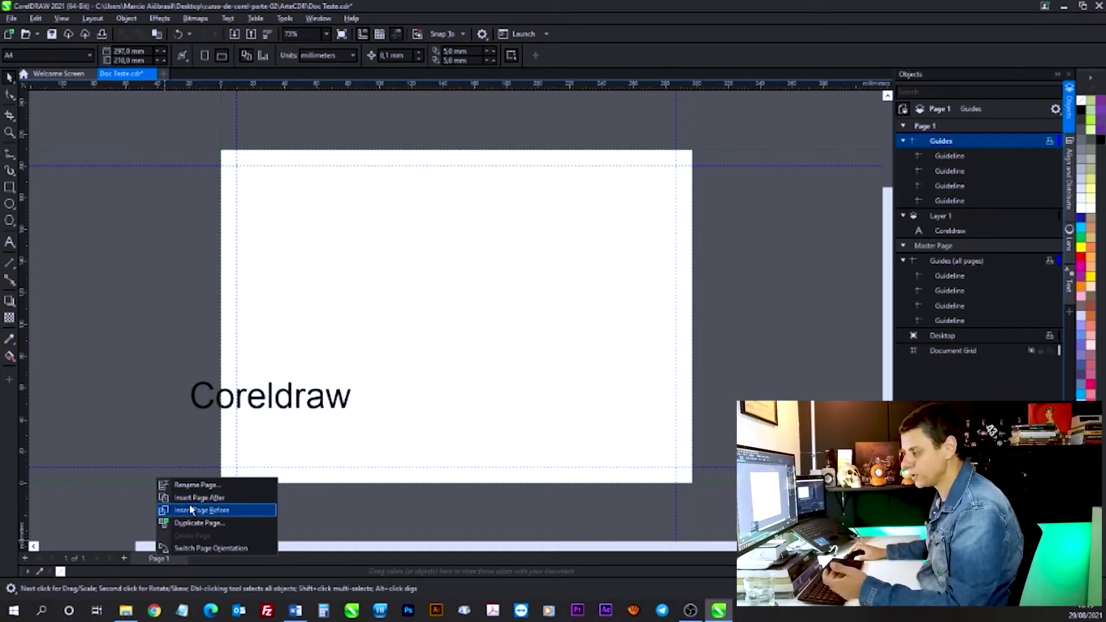
{"action": "left_click", "coordinate": [146, 563]}
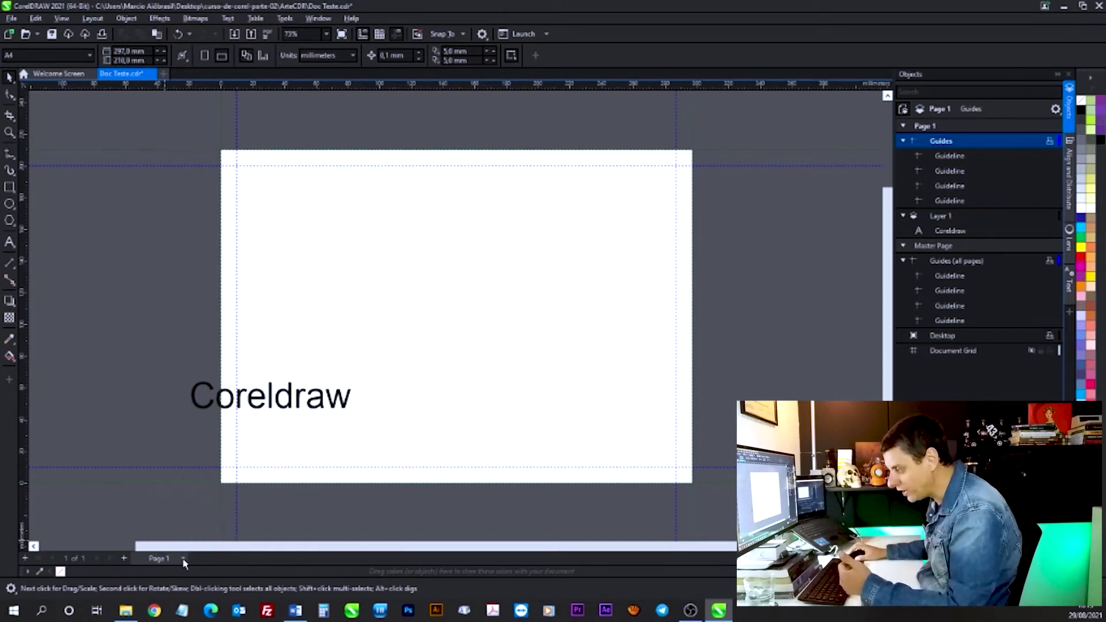
{"action": "left_click", "coordinate": [184, 559]}
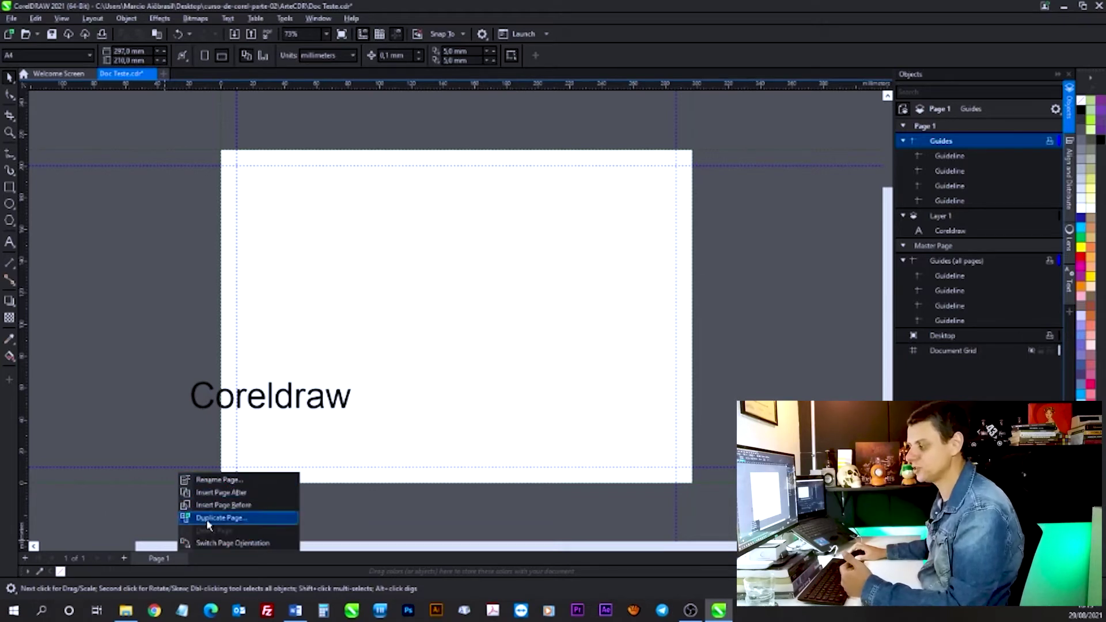
{"action": "left_click", "coordinate": [160, 561]}
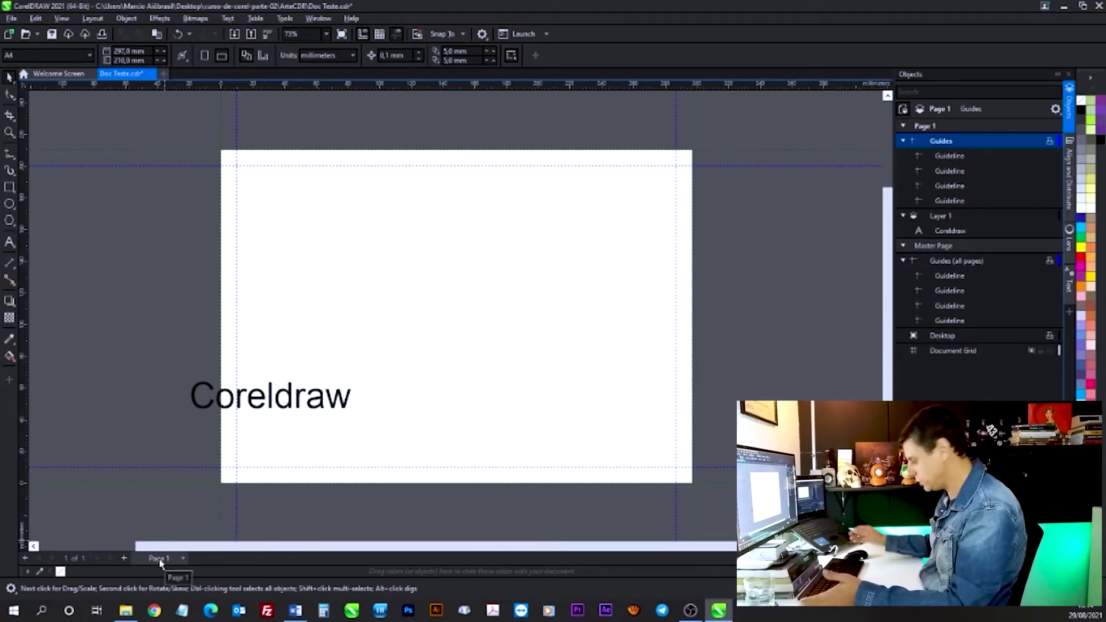
Insert one A4 landscape page of 297 x 210 mm after page 1.
{"action": "key", "text": "Page_Down"}
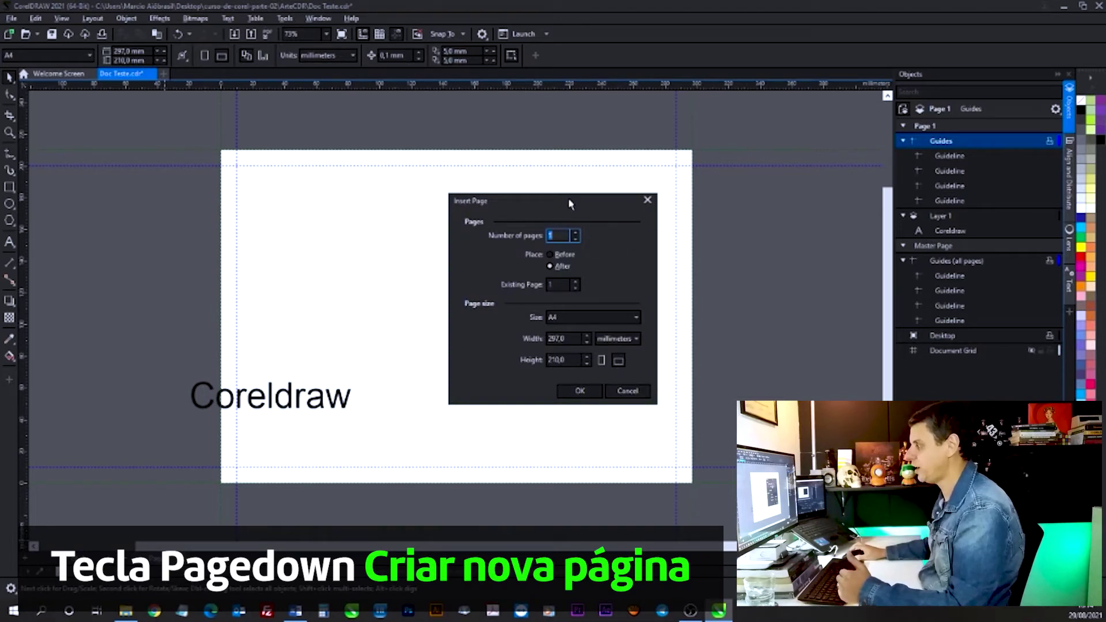
{"action": "left_click_drag", "start_coordinate": [569, 203], "coordinate": [471, 221]}
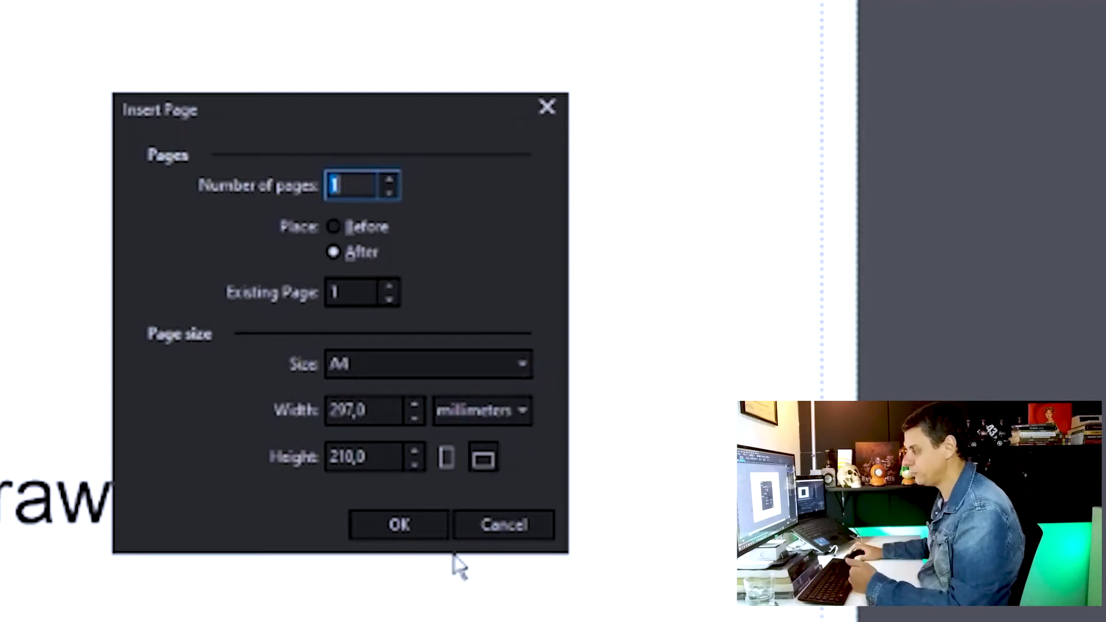
{"action": "left_click", "coordinate": [419, 541]}
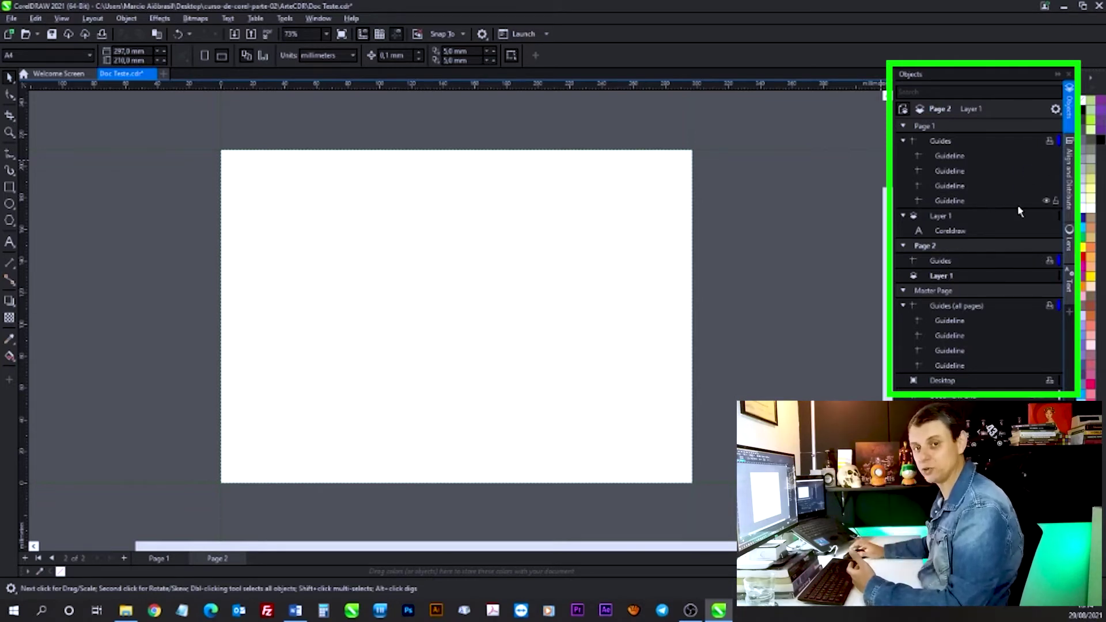
Make Page 2's Guides layer active and add a vertical guideline to it at X 20 mm.
{"action": "left_click", "coordinate": [939, 264]}
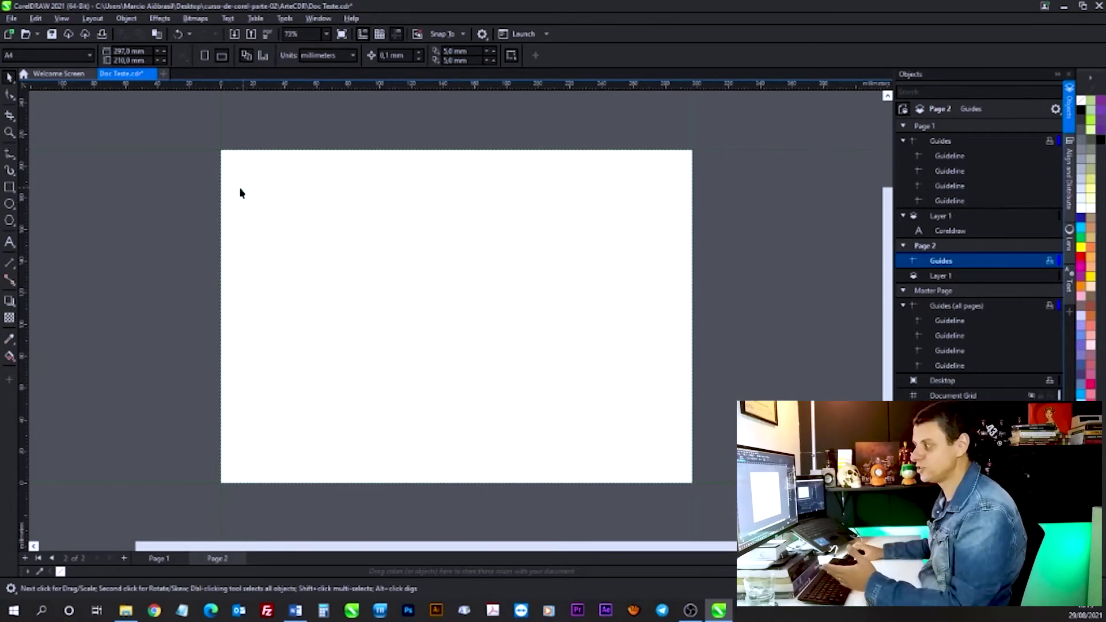
{"action": "left_click", "coordinate": [940, 277]}
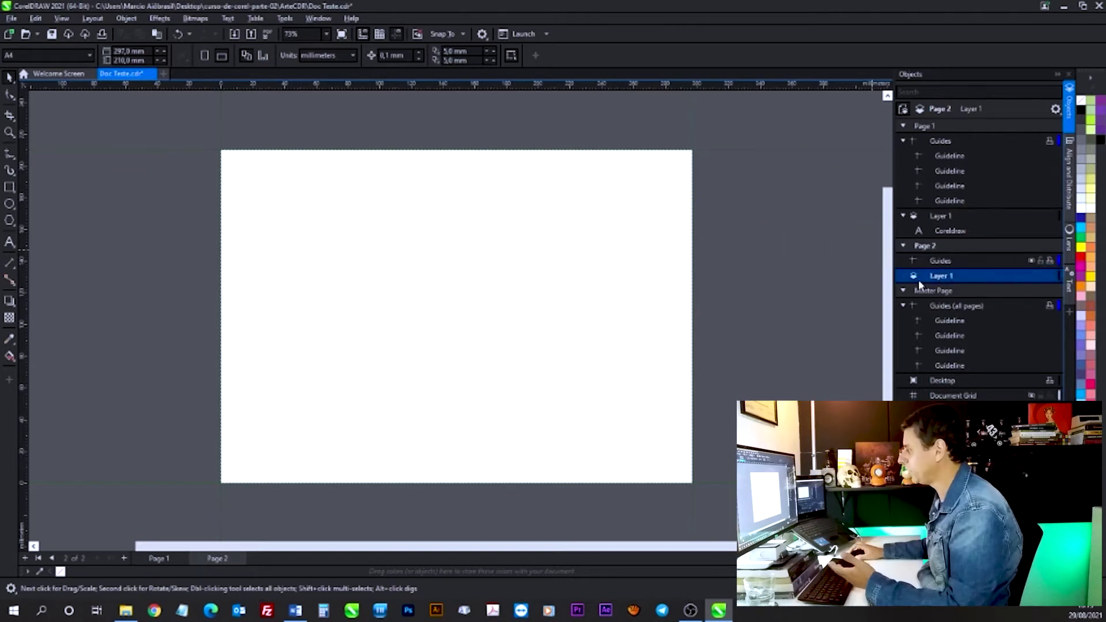
{"action": "left_click", "coordinate": [934, 263]}
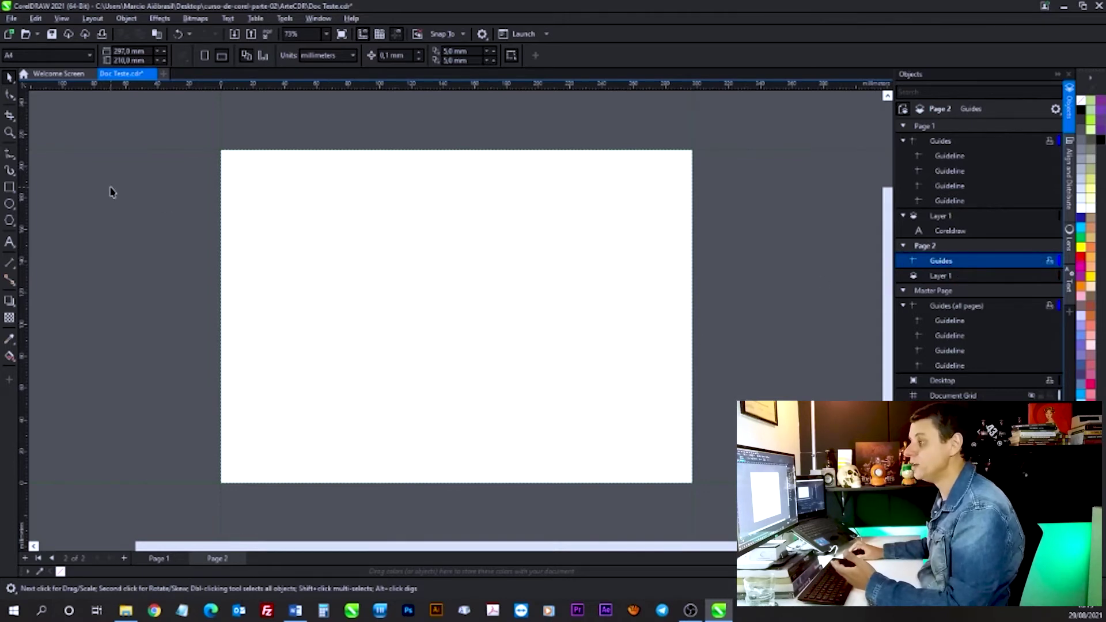
{"action": "left_click_drag", "start_coordinate": [25, 180], "coordinate": [250, 224]}
{"action": "double_click", "coordinate": [28, 51]}
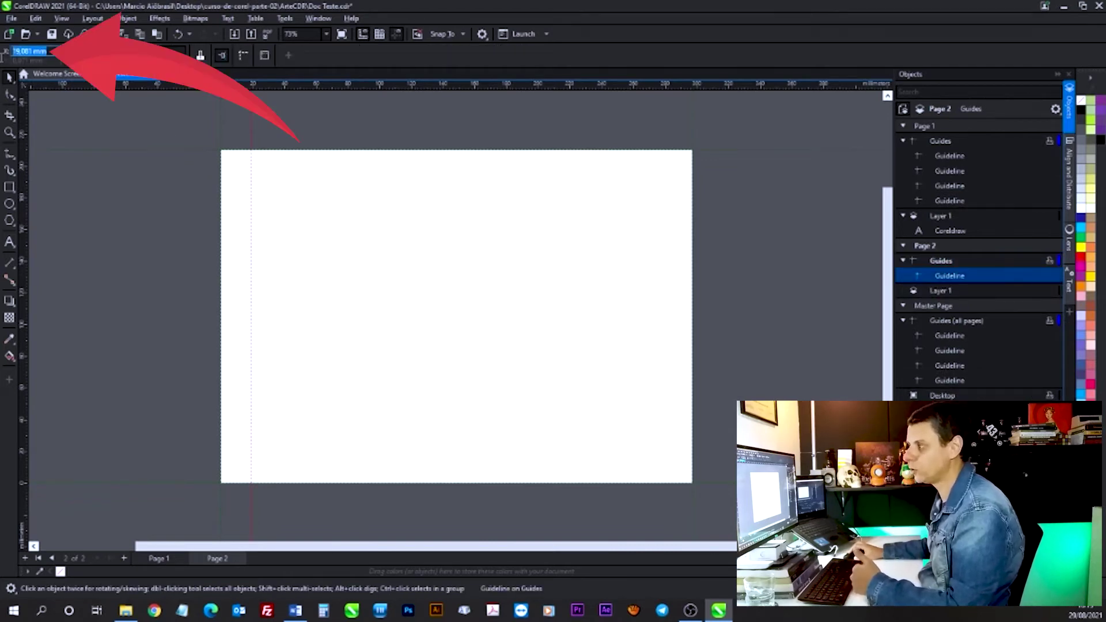
{"action": "type", "text": "20"}
{"action": "key", "text": "Return"}
Add a horizontal guideline to page 2 at Y 20 mm.
{"action": "left_click_drag", "start_coordinate": [292, 90], "coordinate": [284, 188]}
{"action": "double_click", "coordinate": [33, 60]}
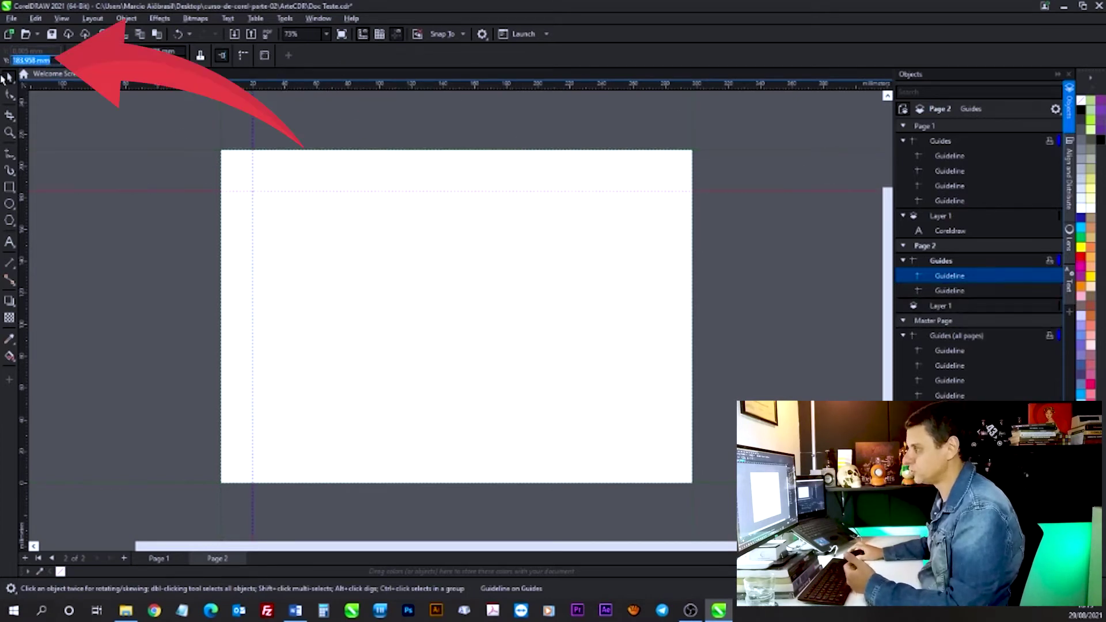
{"action": "type", "text": "20"}
{"action": "key", "text": "Return"}
Add a second horizontal guideline to page 2 and position it at Y 190 mm.
{"action": "left_click_drag", "start_coordinate": [316, 85], "coordinate": [320, 182]}
{"action": "double_click", "coordinate": [30, 59]}
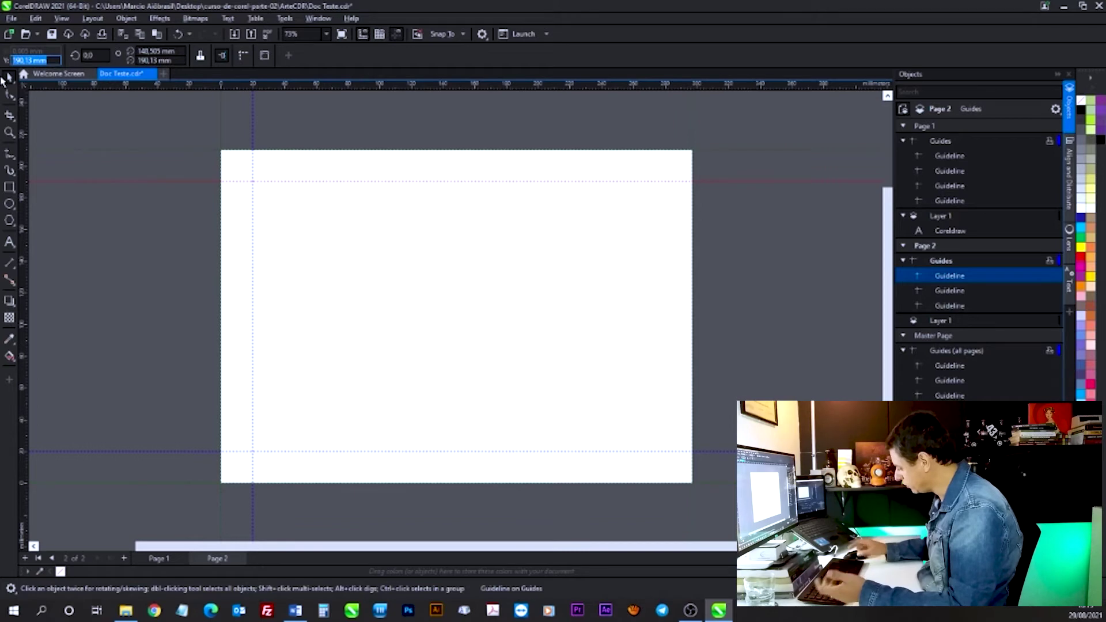
{"action": "key", "text": "BackSpace"}
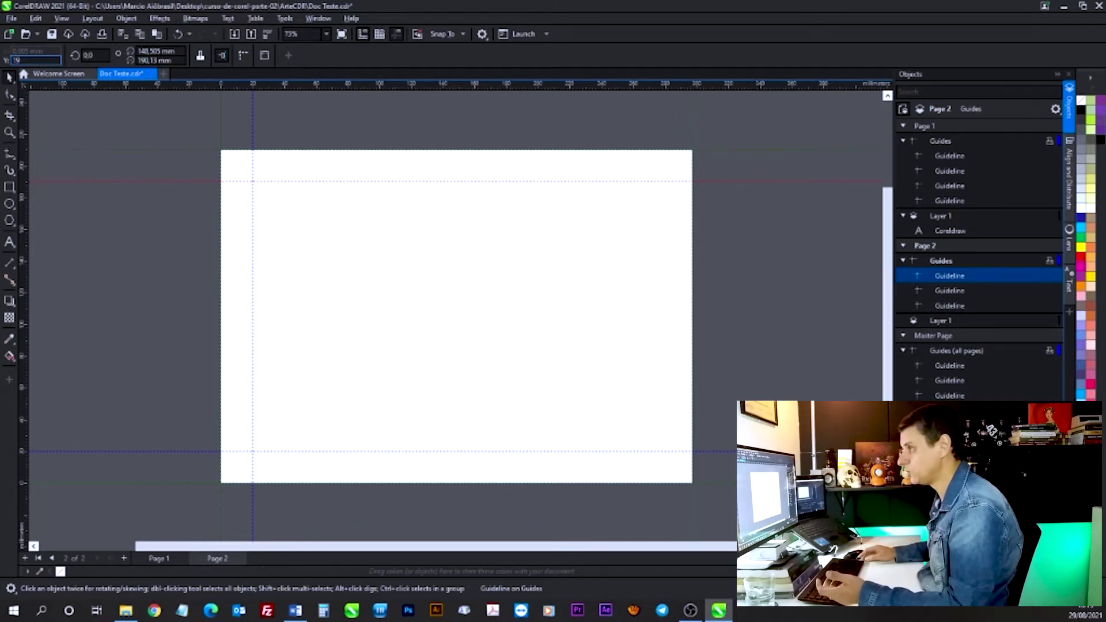
{"action": "type", "text": "190"}
{"action": "key", "text": "Return"}
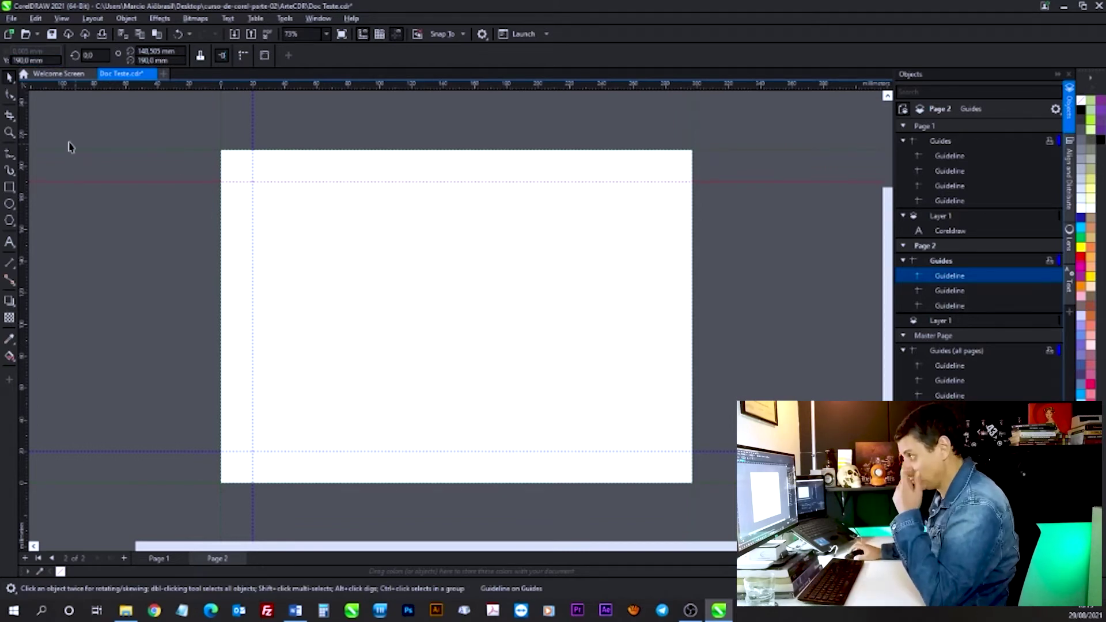
Add a second vertical guideline to page 2 and set its X position to 297-20 mm.
{"action": "left_click_drag", "start_coordinate": [25, 122], "coordinate": [86, 116]}
{"action": "double_click", "coordinate": [32, 51]}
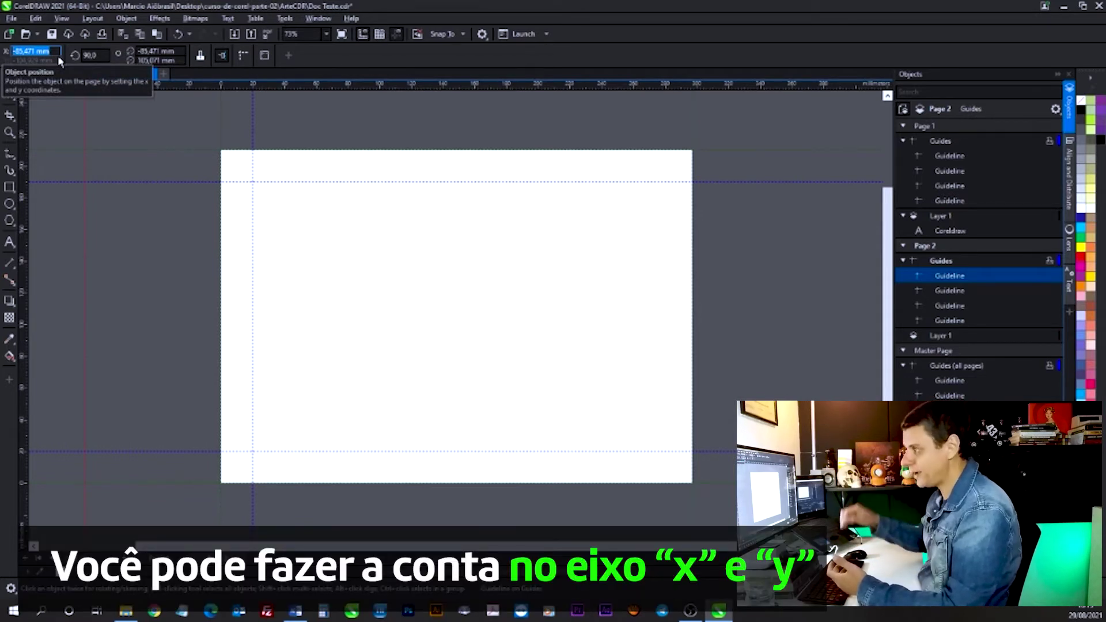
{"action": "type", "text": "297"}
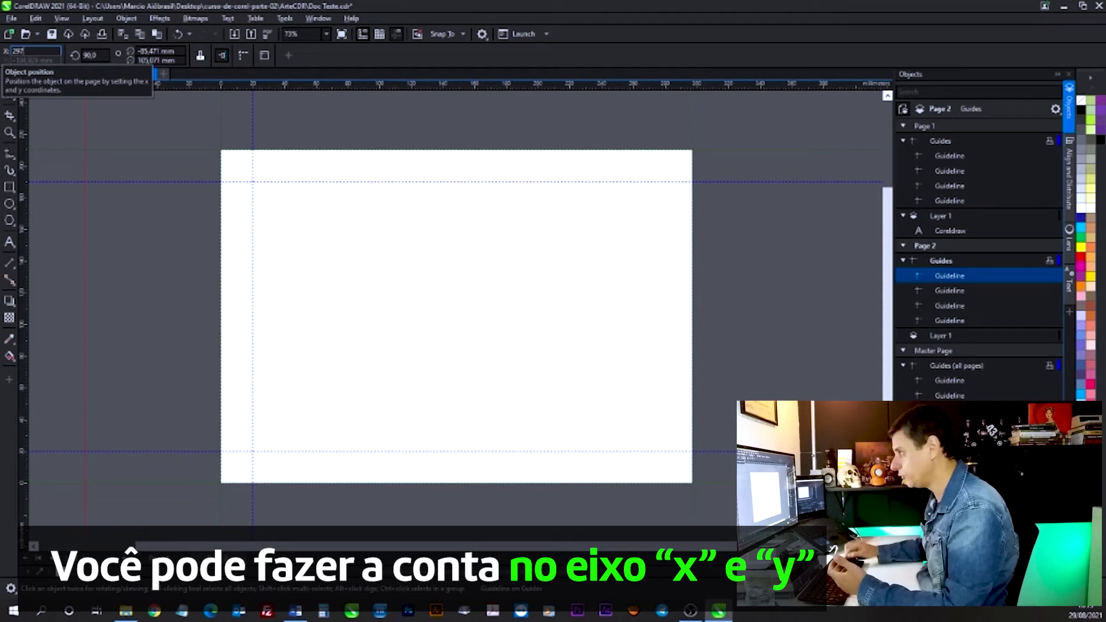
{"action": "type", "text": "-20"}
{"action": "key", "text": "Return"}
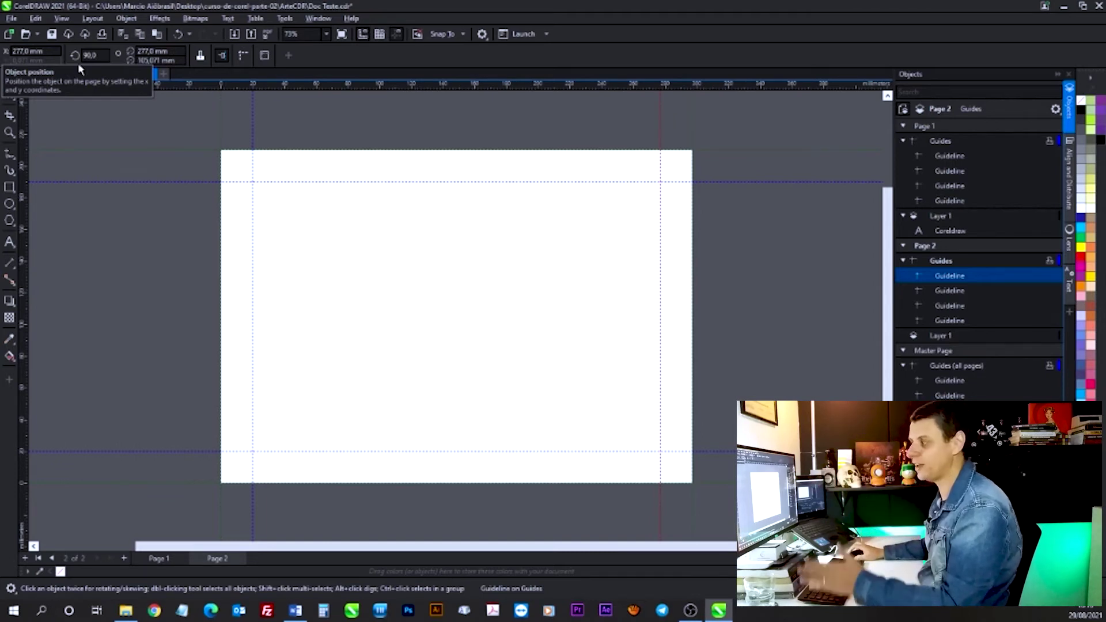
{"action": "left_click", "coordinate": [36, 52]}
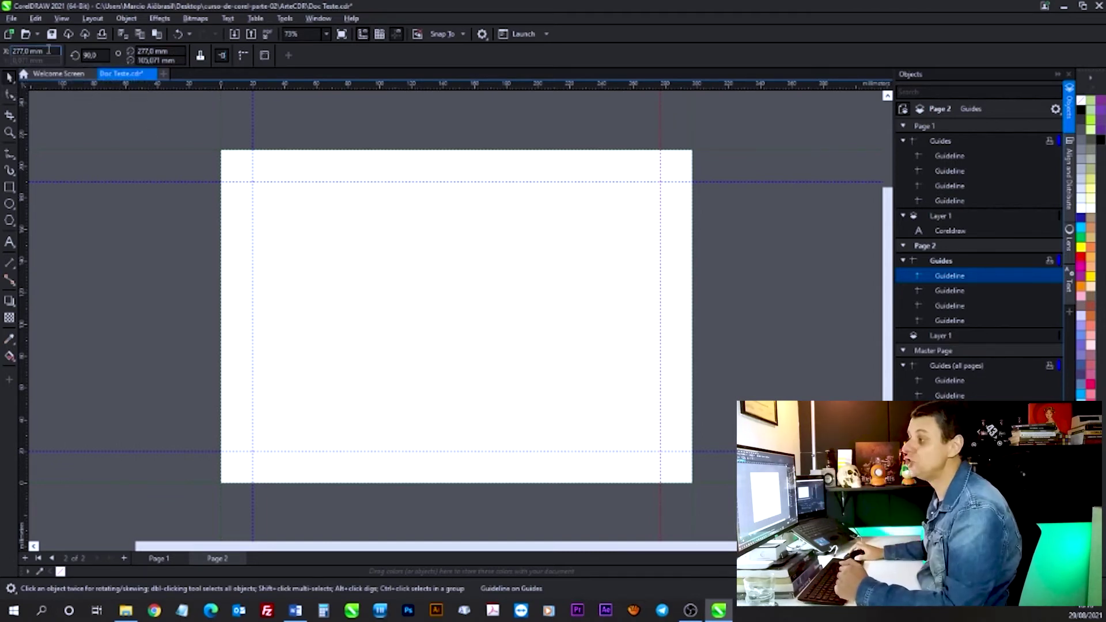
{"action": "left_click", "coordinate": [509, 302]}
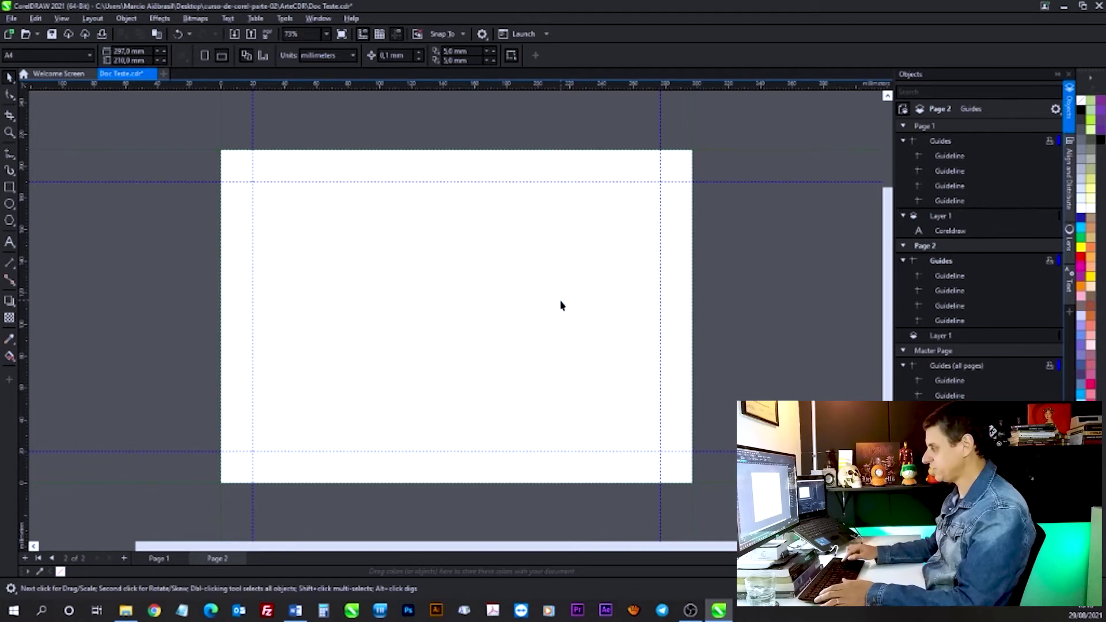
Move the Coreldraw text on page 1 into the upper-left corner of that page's margin guidelines.
{"action": "key", "text": "Page_Up"}
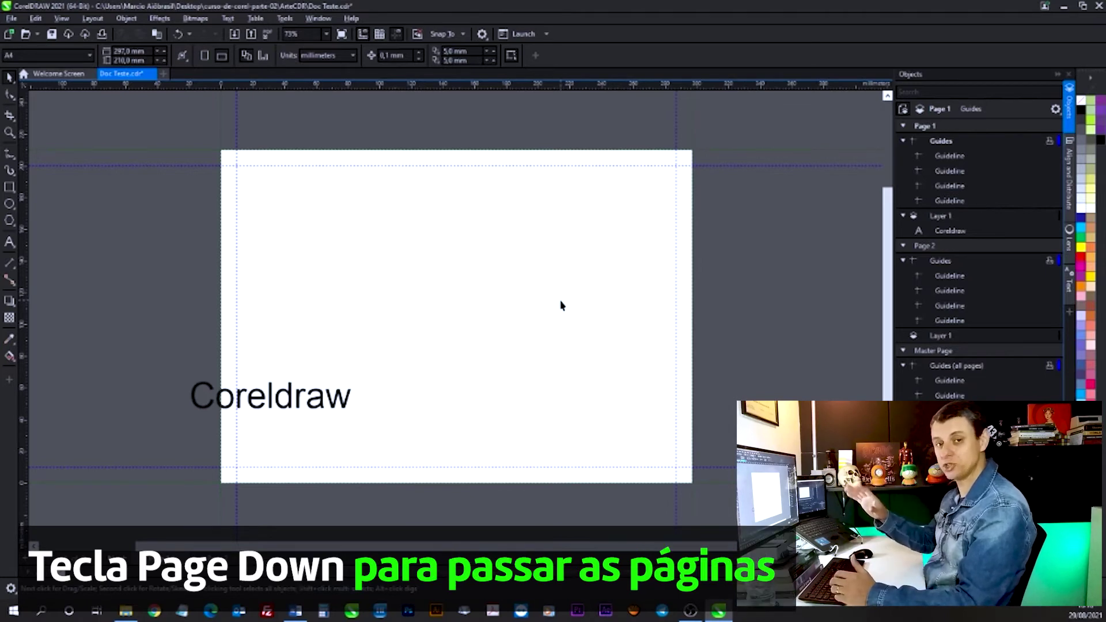
{"action": "key", "text": "Page_Down"}
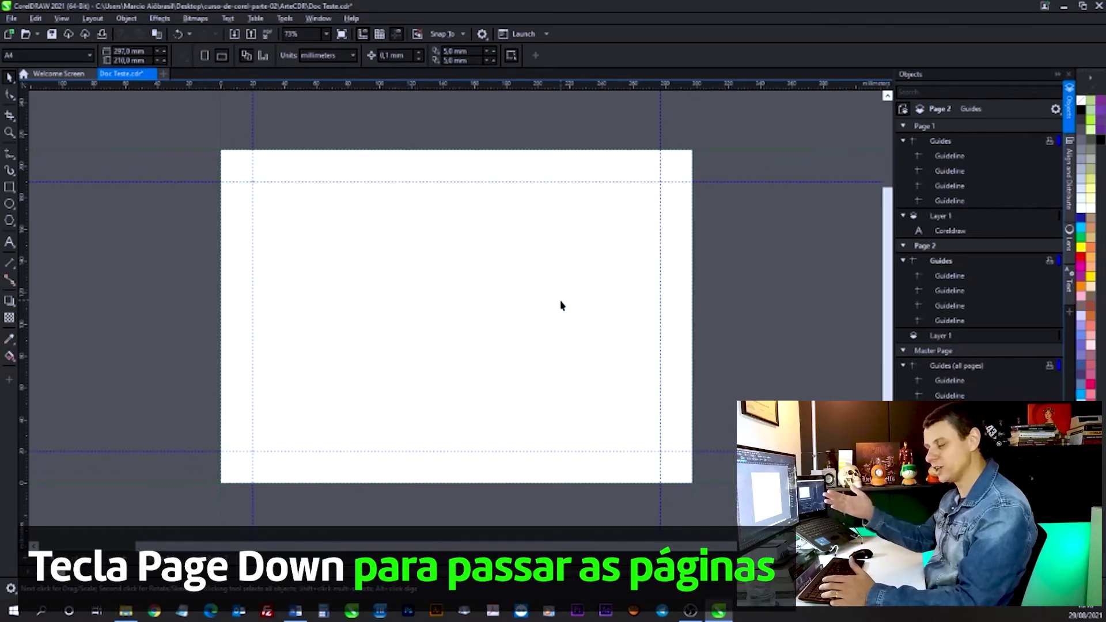
{"action": "key", "text": "Page_Up"}
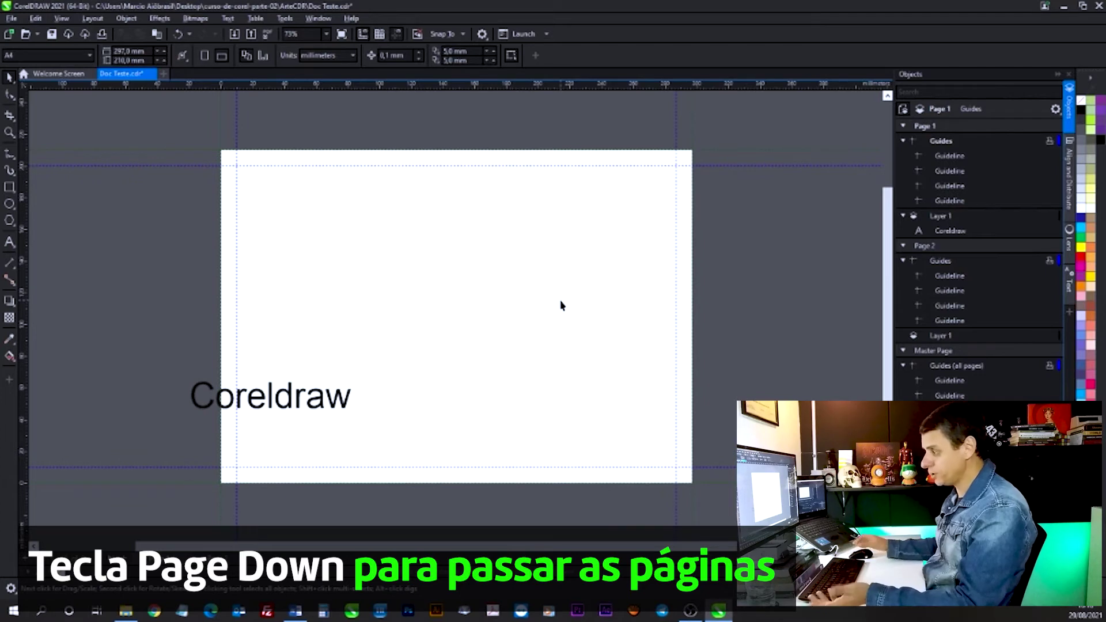
{"action": "left_click", "coordinate": [326, 403]}
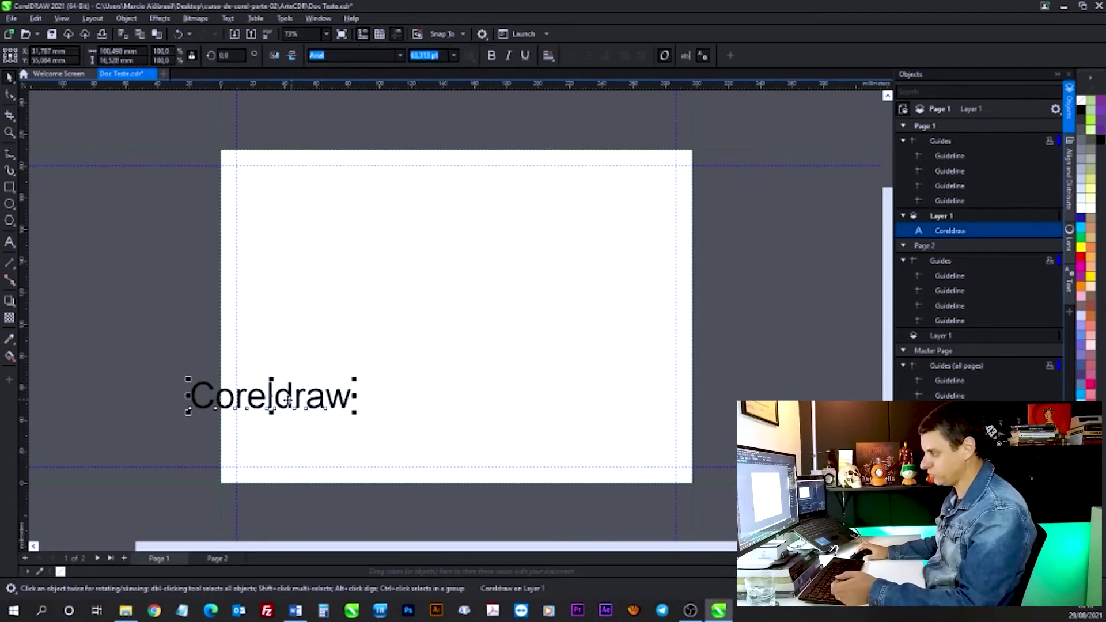
{"action": "left_click_drag", "start_coordinate": [272, 396], "coordinate": [315, 178]}
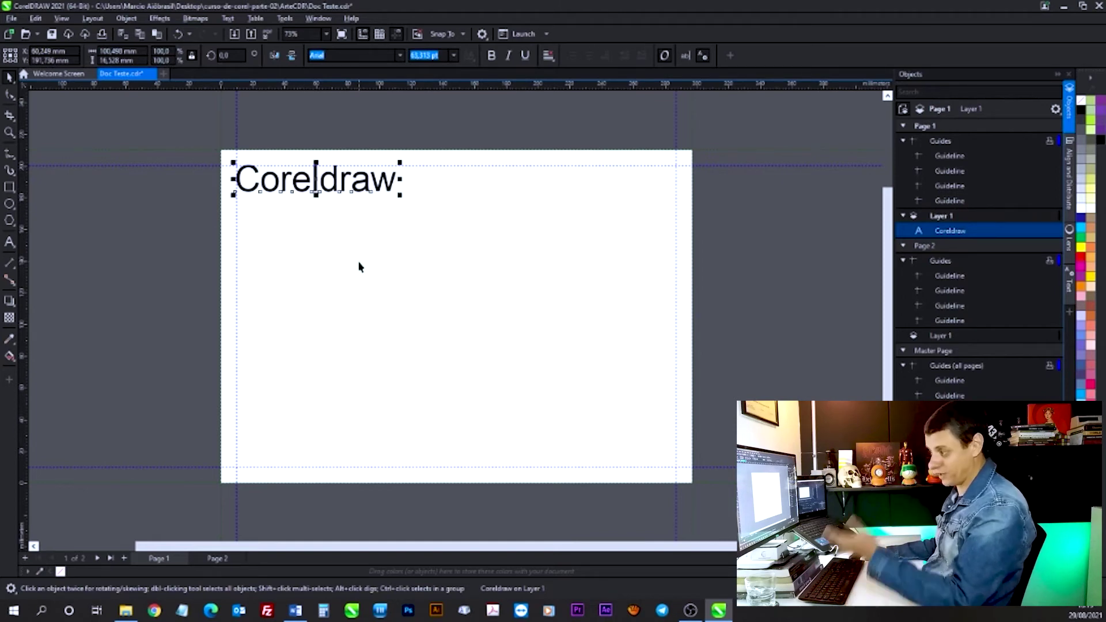
Try drawing a rectangle about 73 x 63 mm from the upper-left margin corner on page 2's Guides layer, and delete it.
{"action": "key", "text": "Page_Down"}
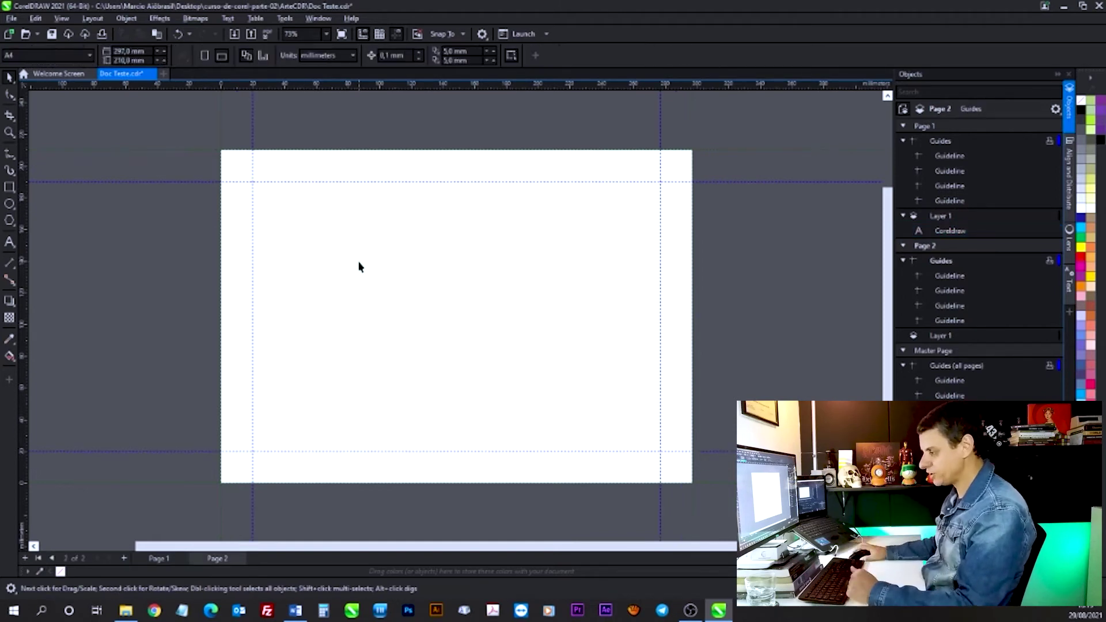
{"action": "left_click", "coordinate": [9, 186]}
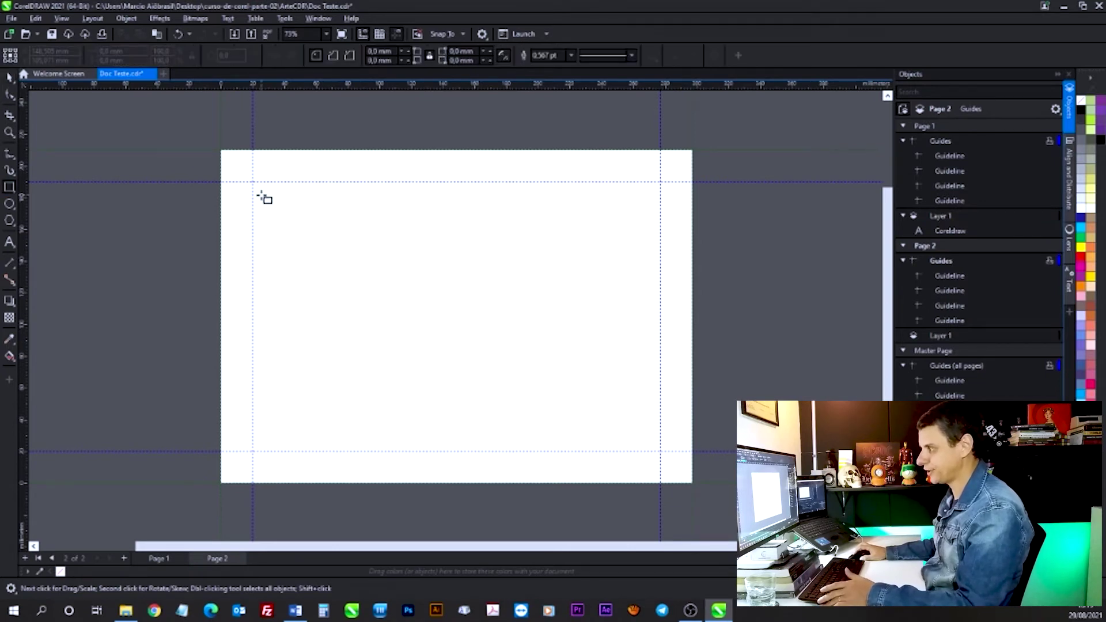
{"action": "left_click_drag", "start_coordinate": [254, 181], "coordinate": [369, 283]}
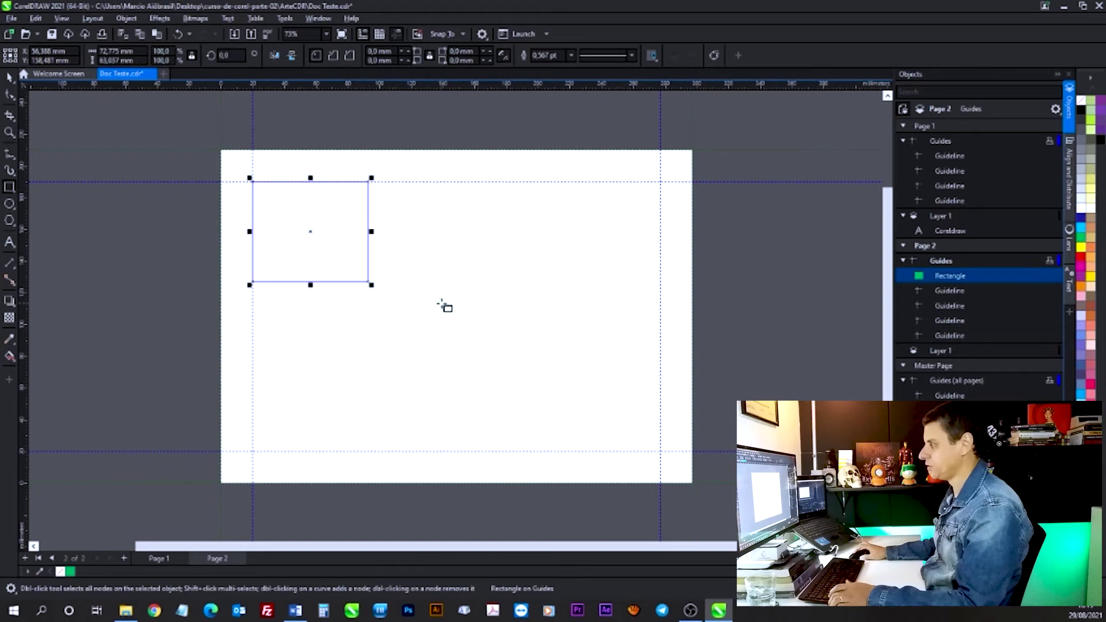
{"action": "key", "text": "ctrl+z"}
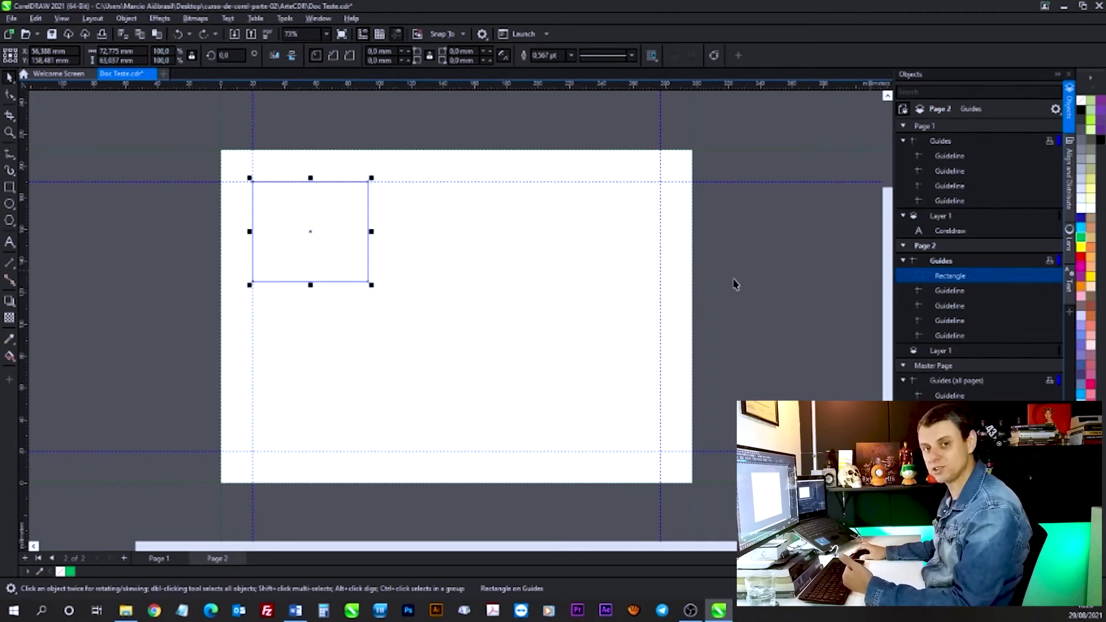
{"action": "left_click", "coordinate": [343, 240]}
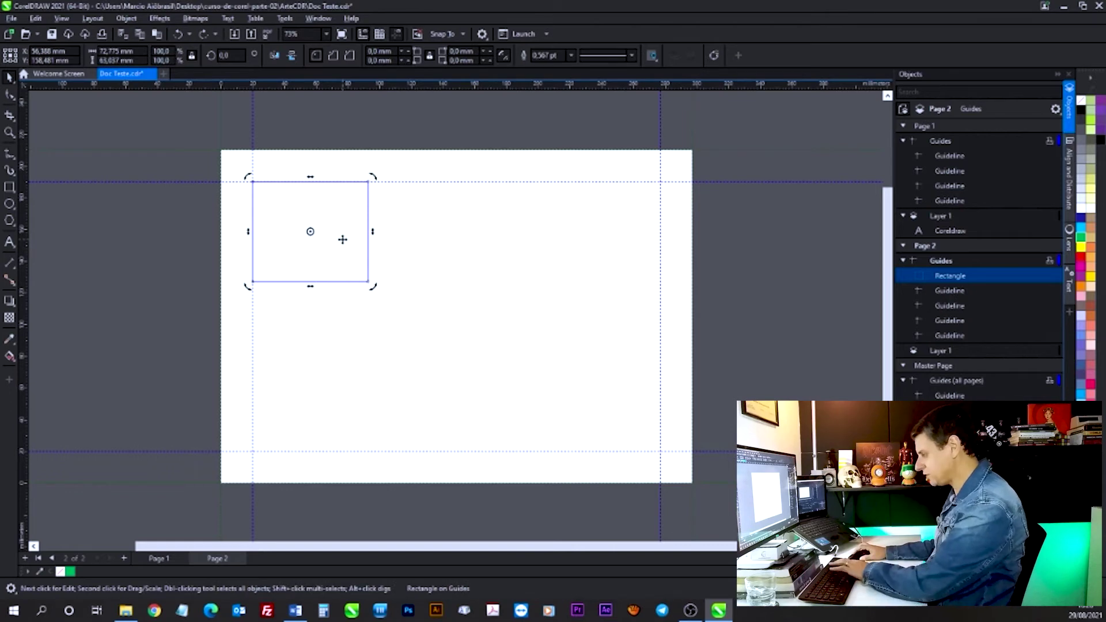
{"action": "key", "text": "Delete"}
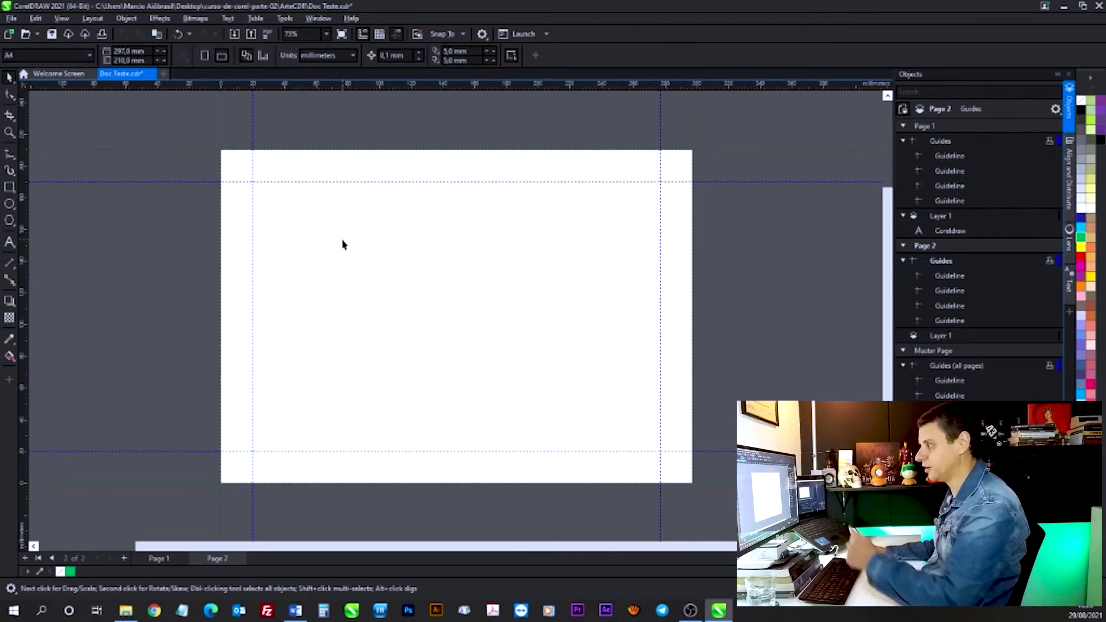
Collapse the Guides layers of pages 1 and 2, and make Page 2's Layer 1 the active layer.
{"action": "left_click", "coordinate": [940, 337]}
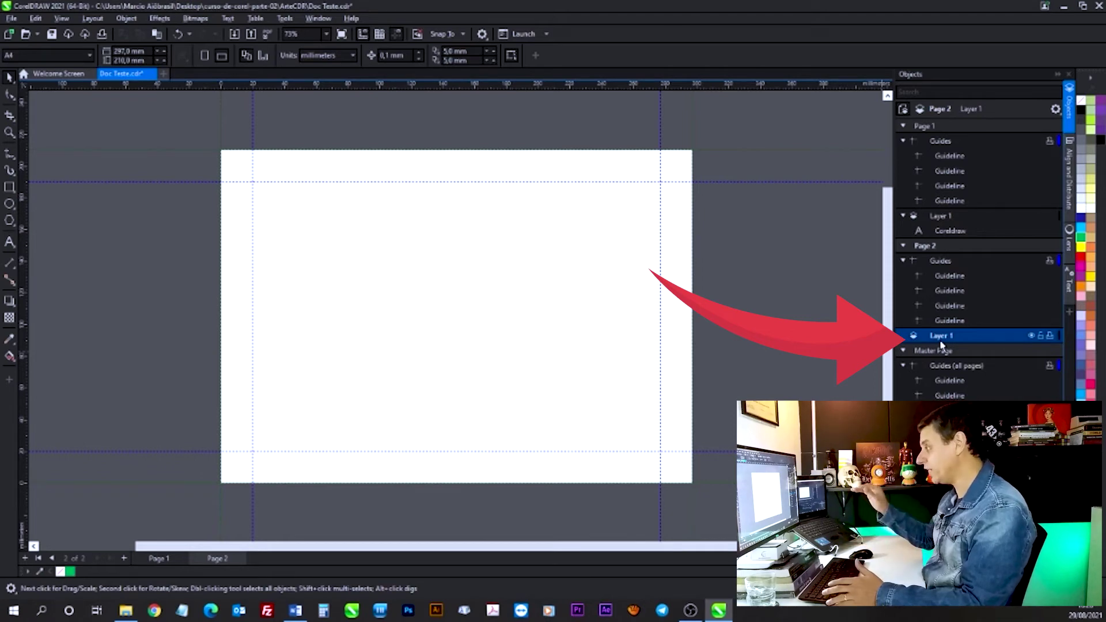
{"action": "left_click", "coordinate": [903, 259]}
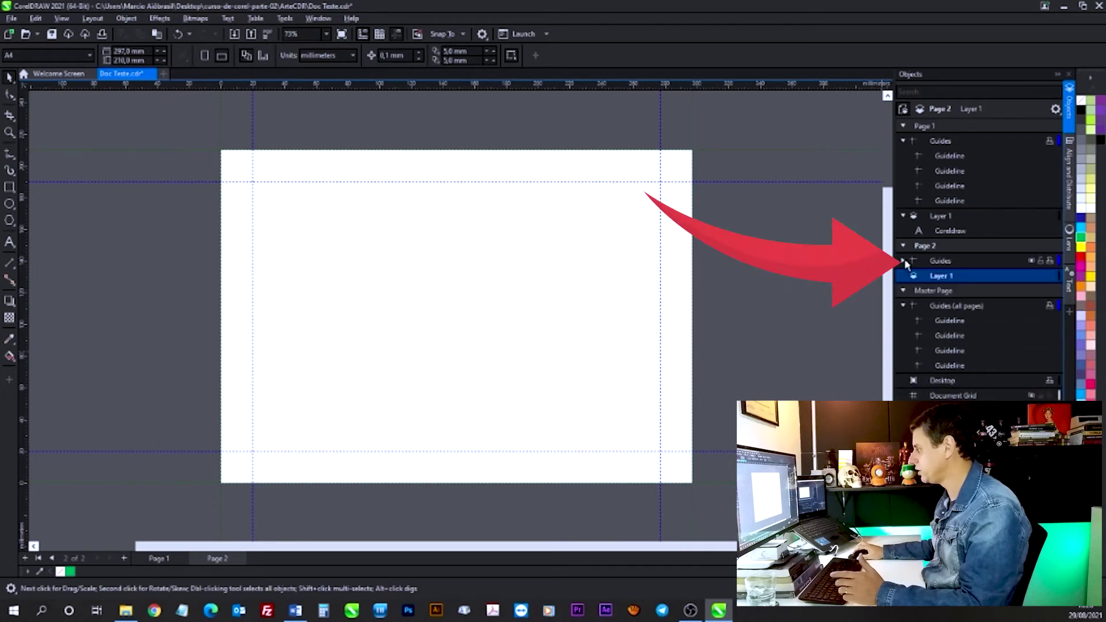
{"action": "left_click", "coordinate": [902, 141]}
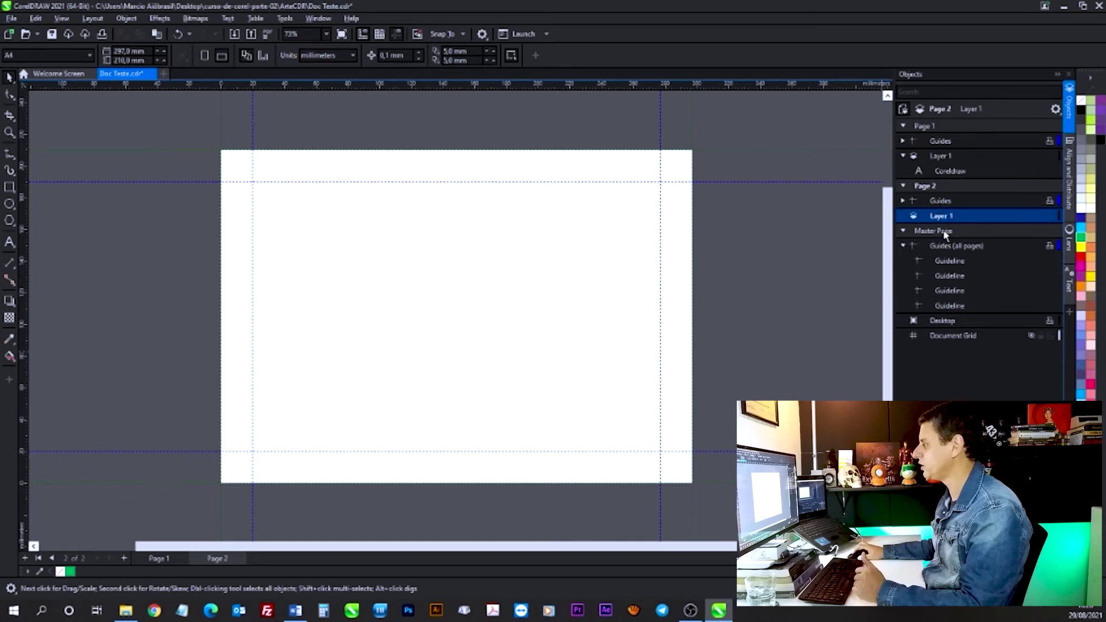
{"action": "left_click", "coordinate": [939, 203]}
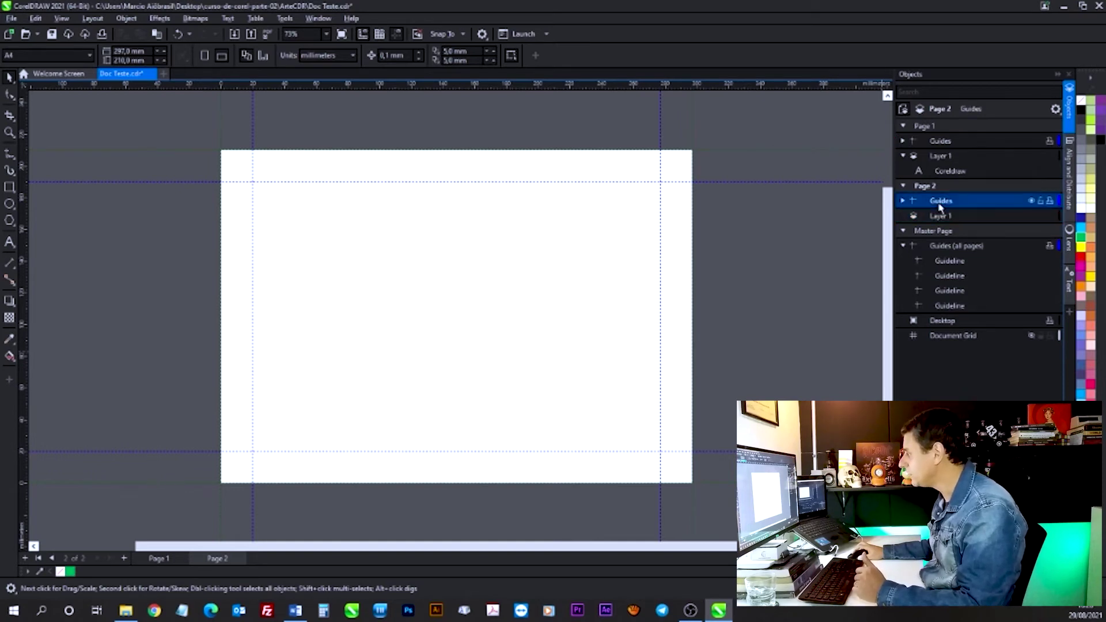
{"action": "left_click", "coordinate": [938, 218]}
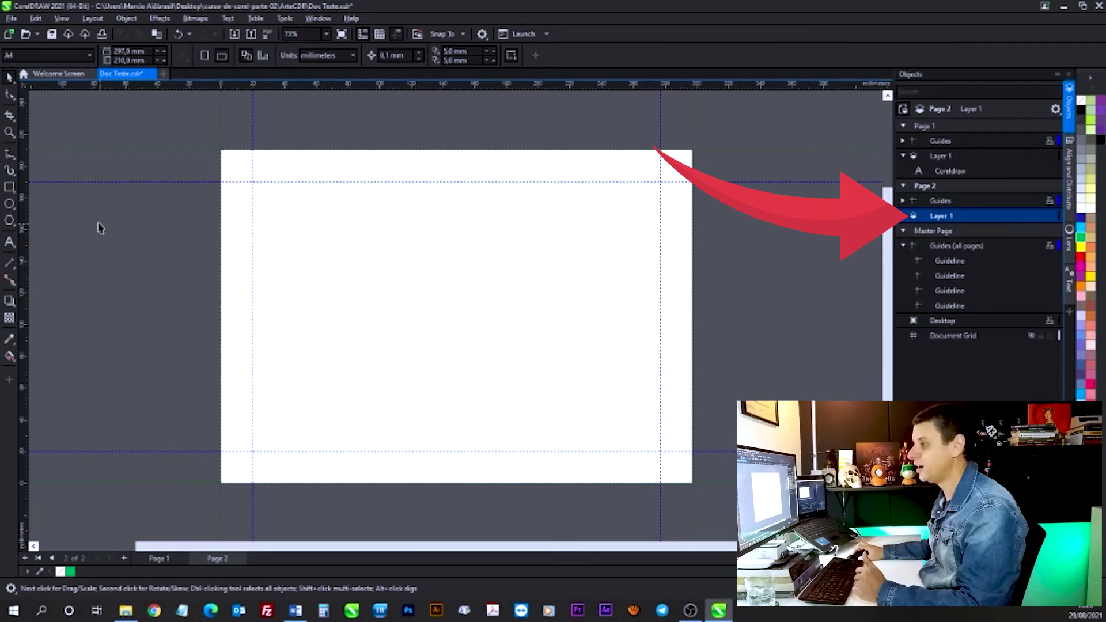
Draw a rectangle about 95 x 94 mm from page 2's upper-left guideline intersection and fill it red.
{"action": "left_click", "coordinate": [9, 187]}
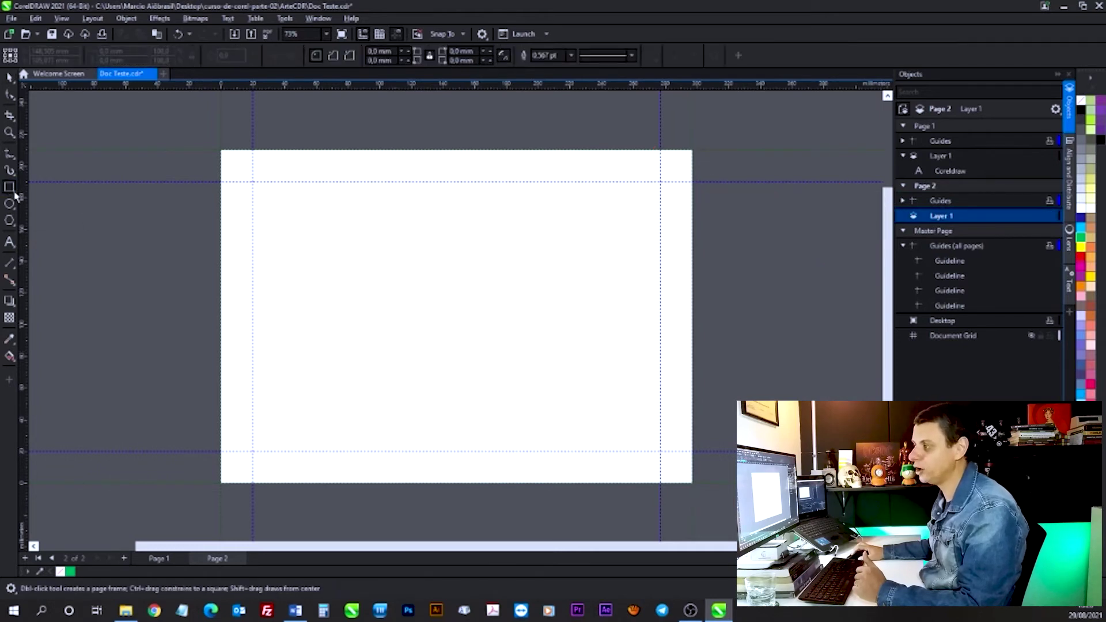
{"action": "left_click_drag", "start_coordinate": [254, 182], "coordinate": [405, 331]}
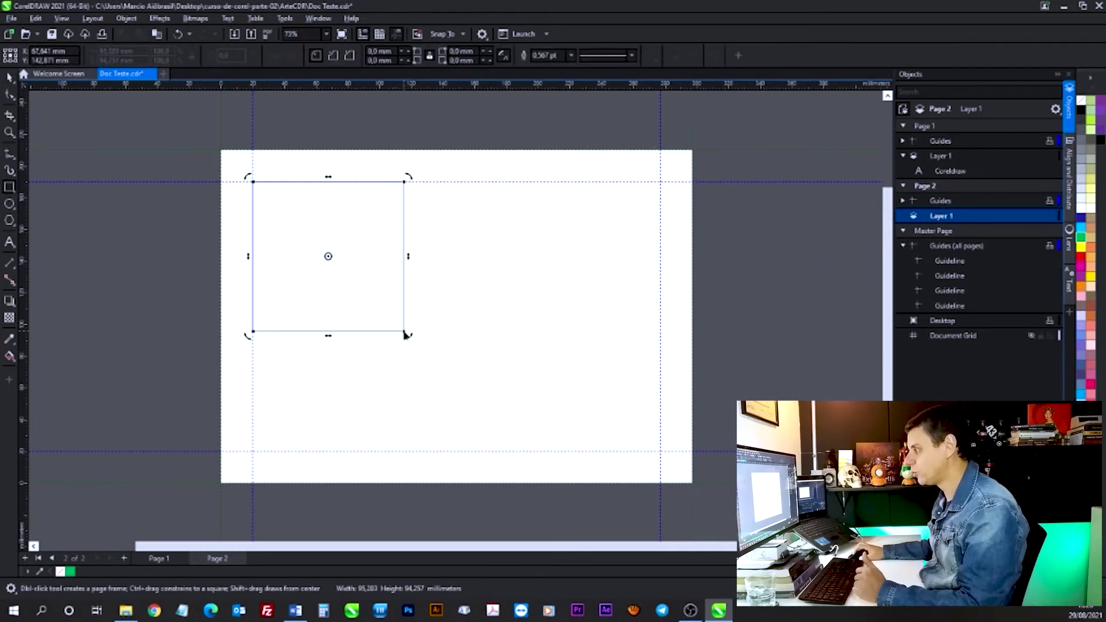
{"action": "left_click", "coordinate": [1079, 259]}
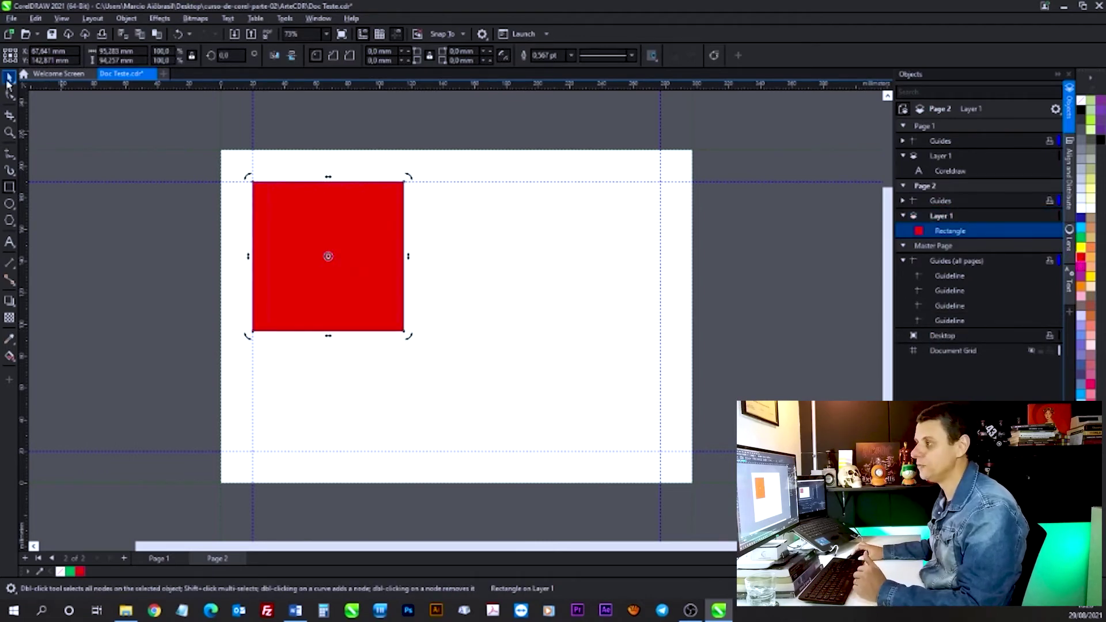
{"action": "left_click", "coordinate": [546, 262]}
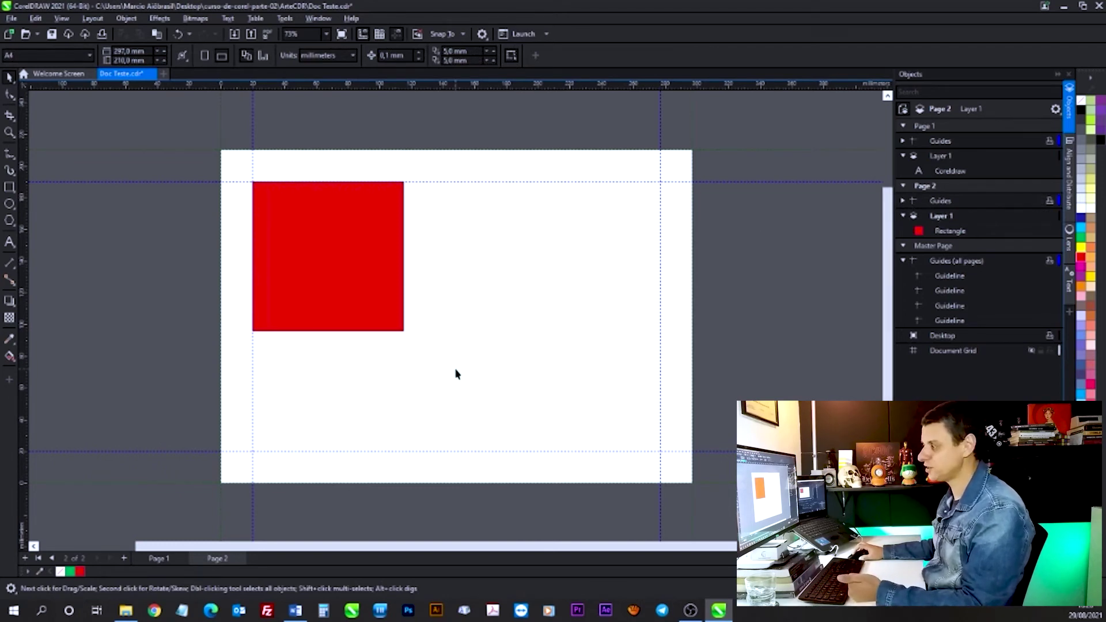
Flip between pages 1 and 2 to compare their margin guidelines and how the text and rectangle align to them.
{"action": "key", "text": "Page_Up"}
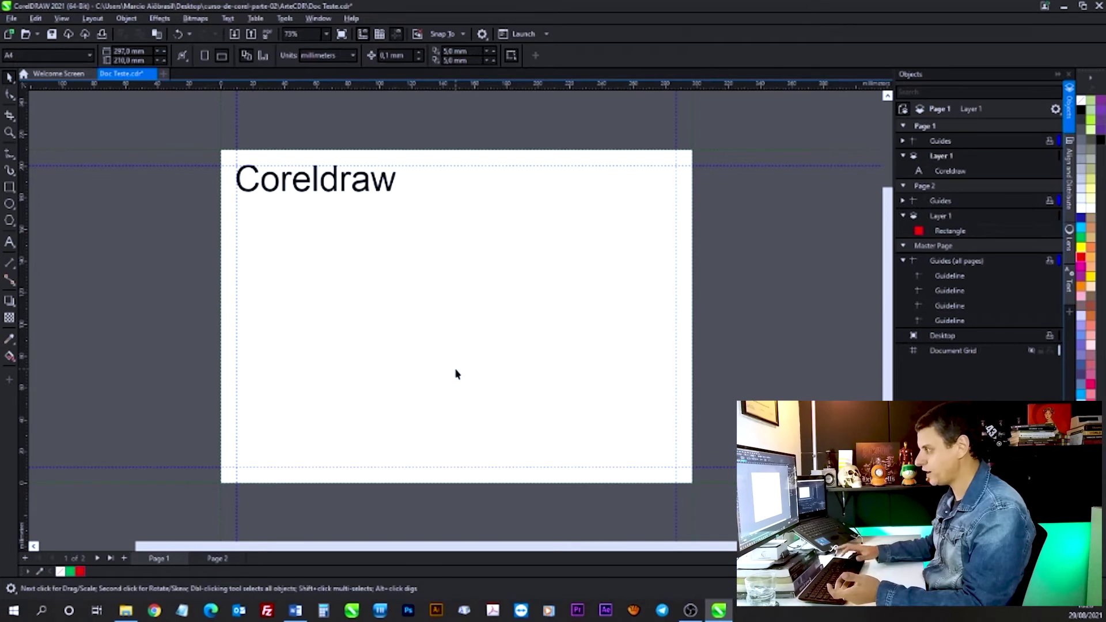
{"action": "key", "text": "Page_Down"}
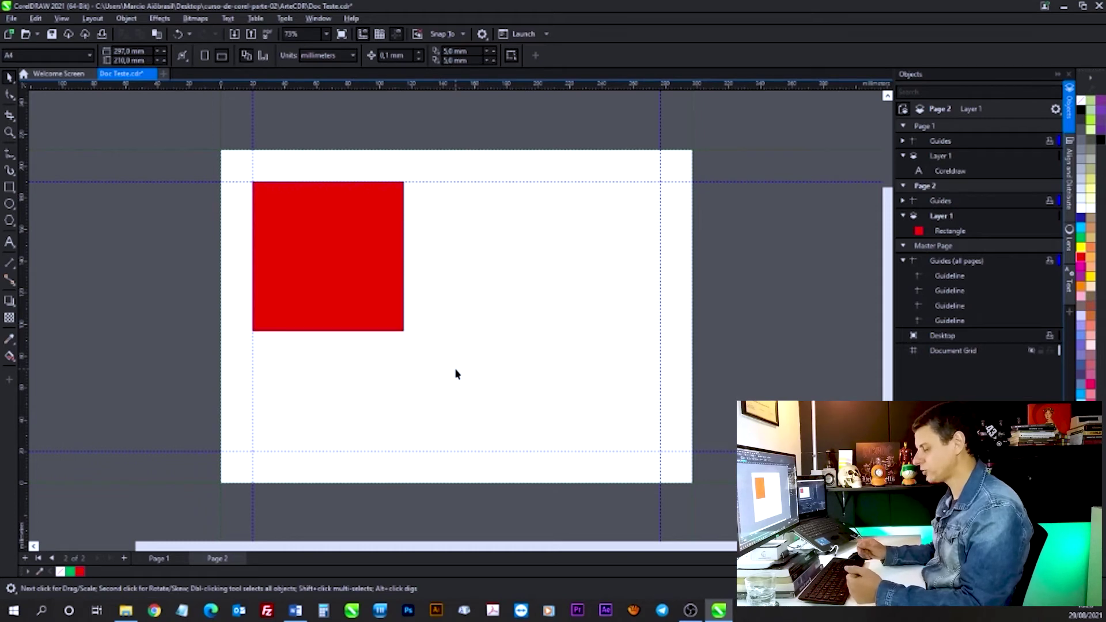
{"action": "key", "text": "Page_Up"}
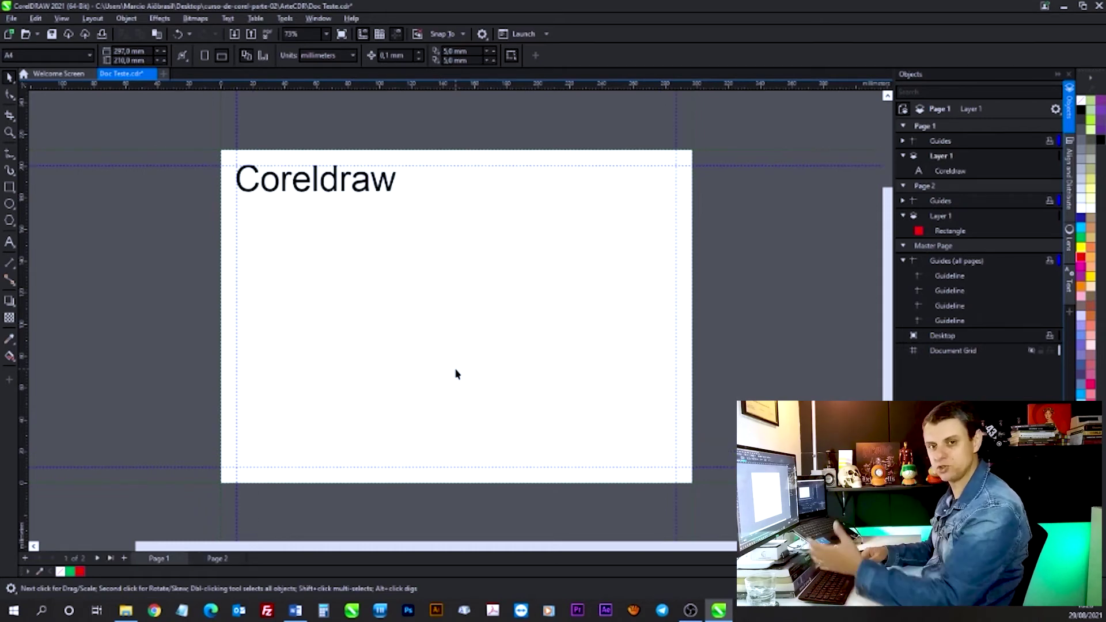
{"action": "key", "text": "Page_Down"}
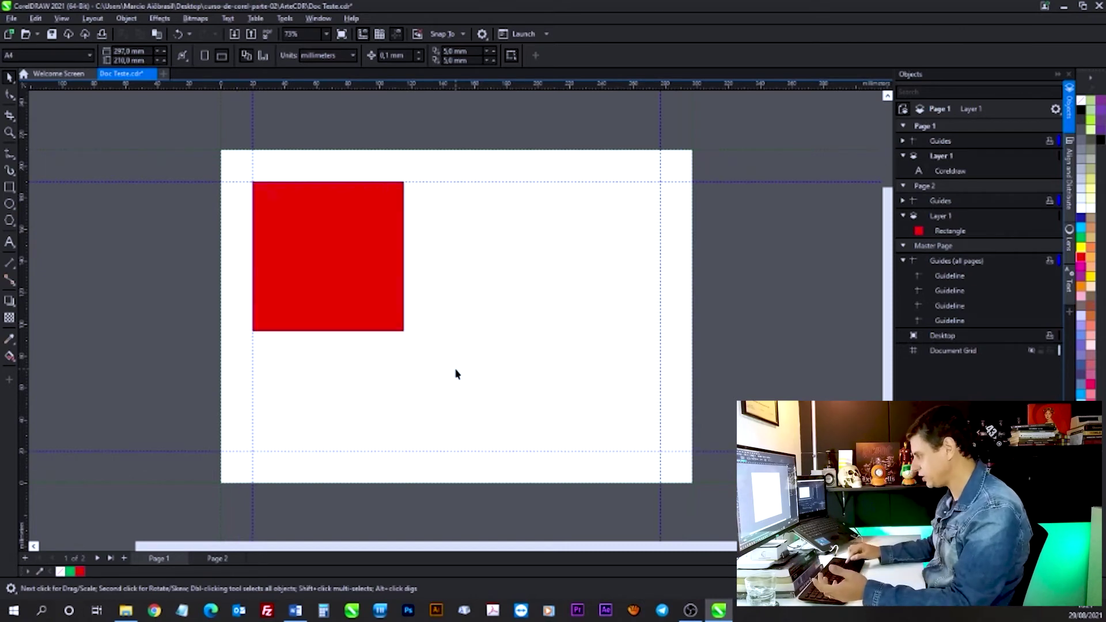
{"action": "key", "text": "Page_Up"}
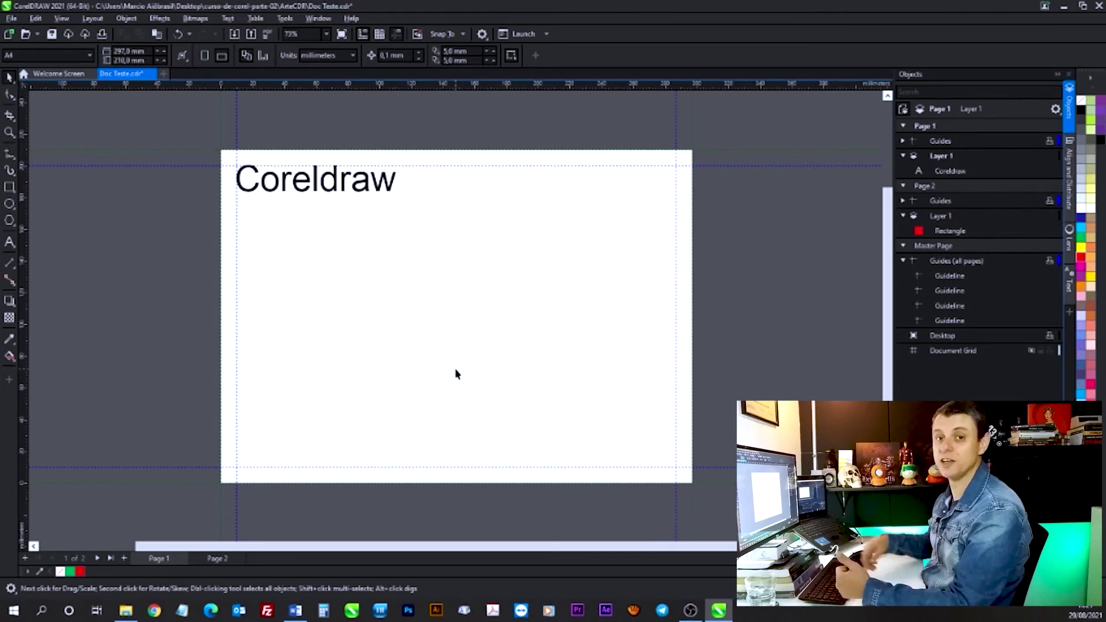
{"action": "key", "text": "Page_Down"}
{"action": "key", "text": "Page_Up"}
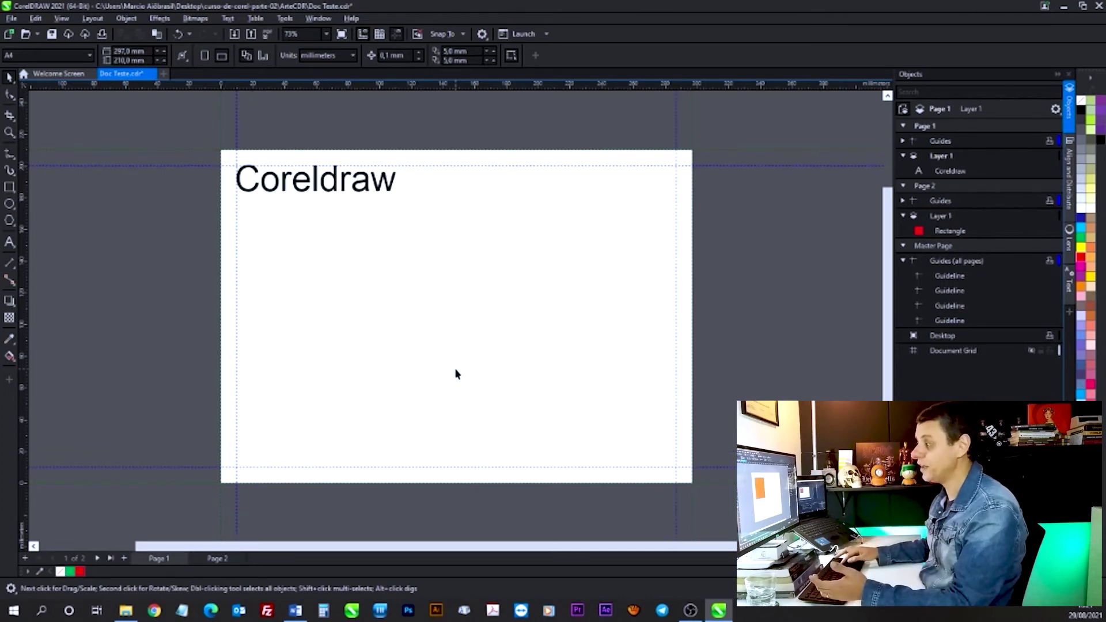
{"action": "key", "text": "Page_Down"}
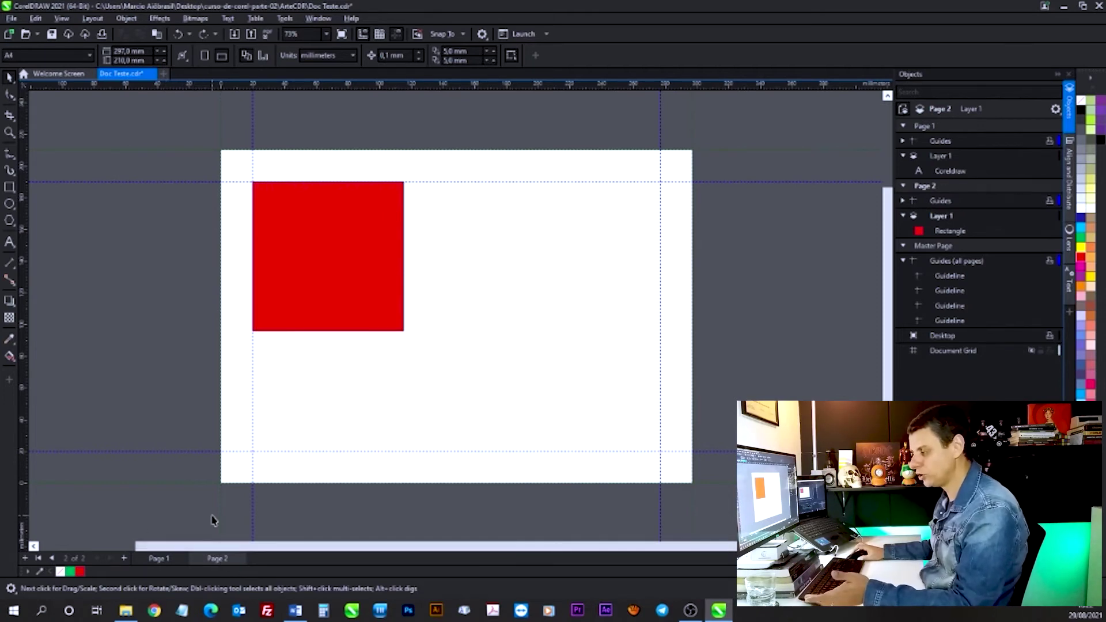
{"action": "key", "text": "Page_Down"}
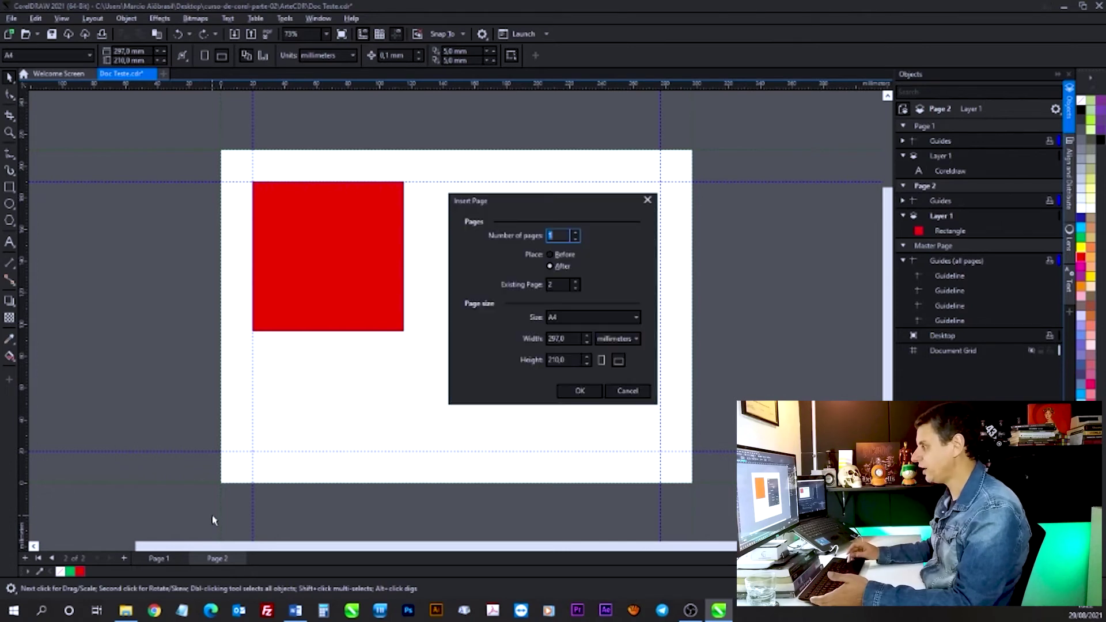
{"action": "left_click", "coordinate": [632, 394]}
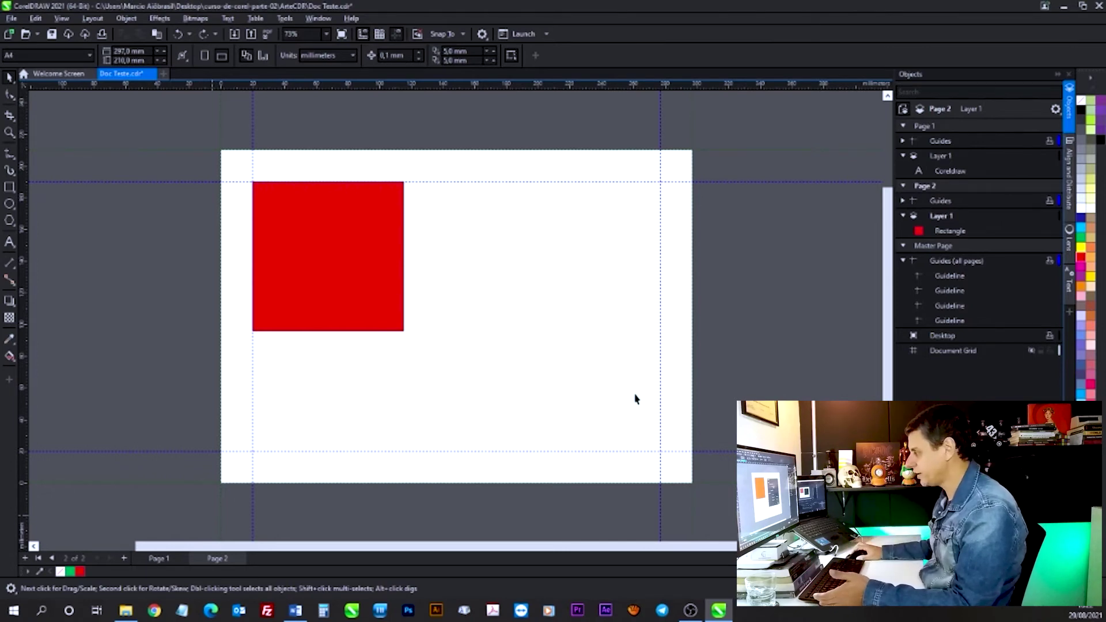
Insert 6 A4 landscape pages, 297 x 210 mm, after page 2.
{"action": "left_click", "coordinate": [92, 17]}
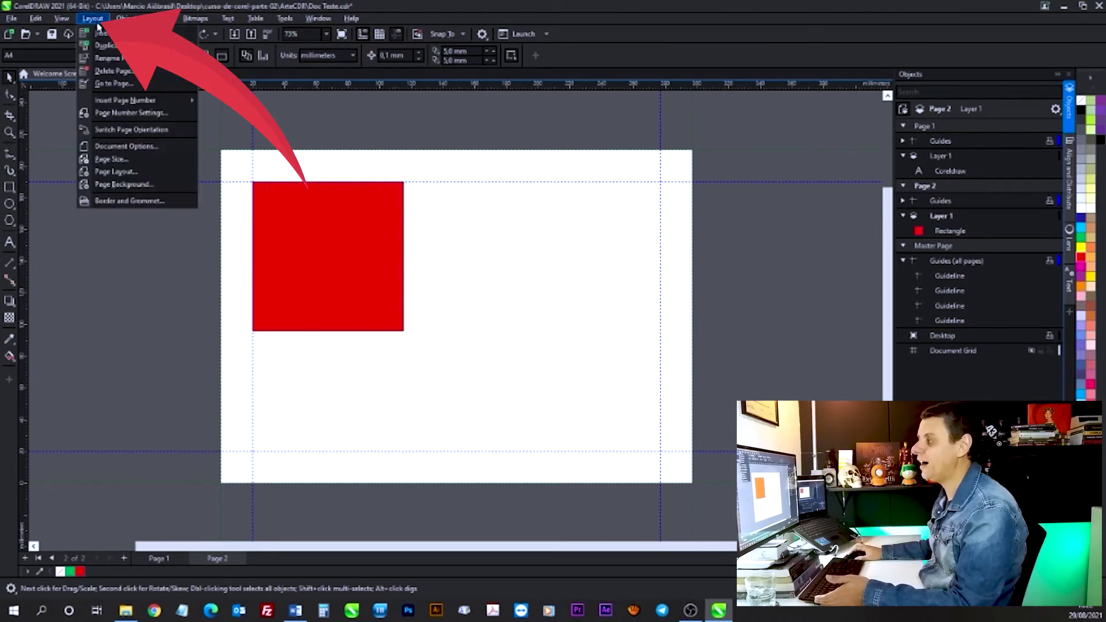
{"action": "left_click", "coordinate": [102, 33]}
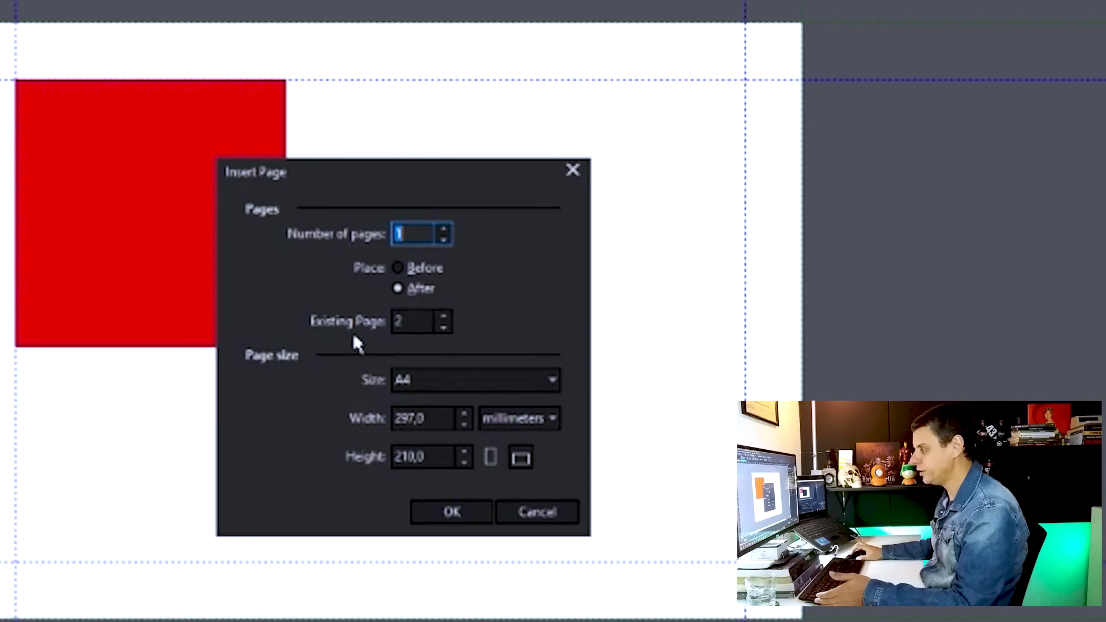
{"action": "left_click", "coordinate": [444, 317]}
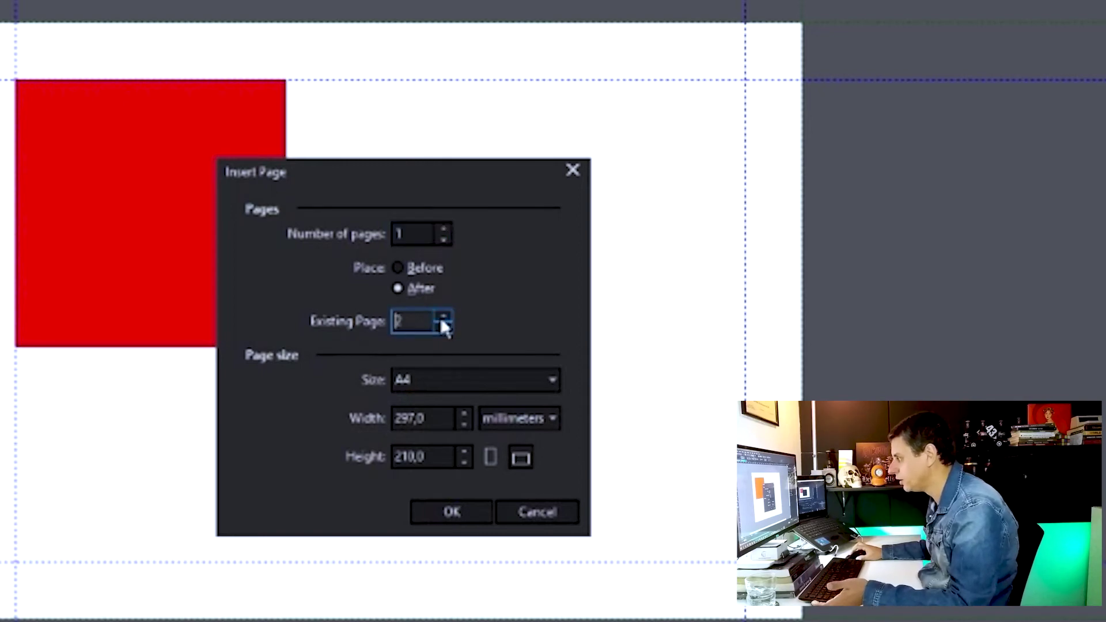
{"action": "left_click", "coordinate": [417, 235]}
{"action": "left_click", "coordinate": [444, 229]}
{"action": "left_click", "coordinate": [444, 228]}
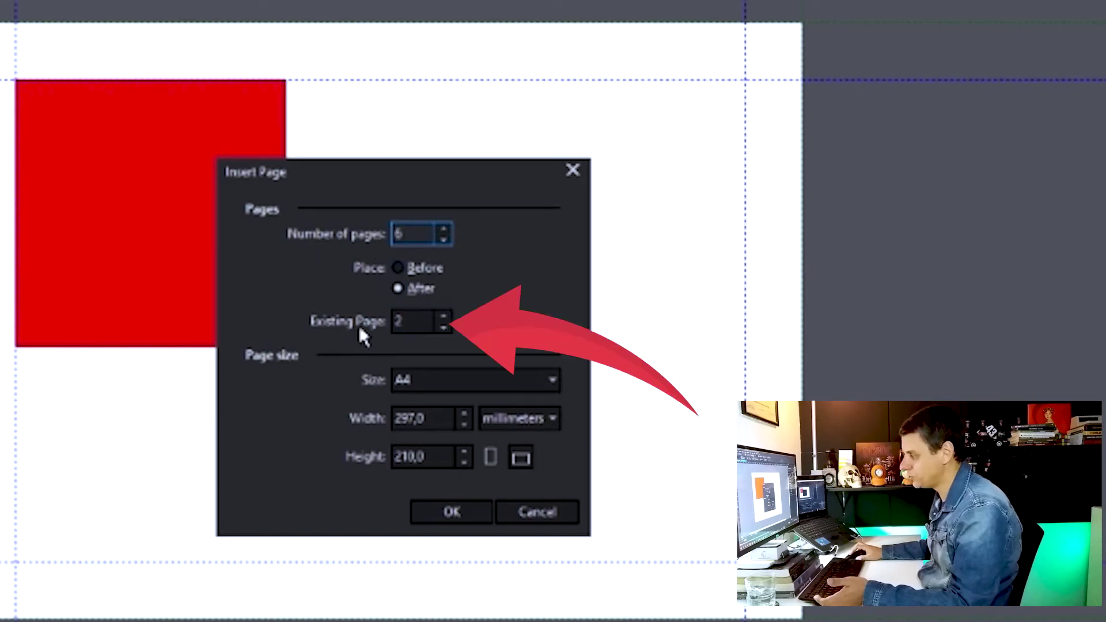
{"action": "left_click", "coordinate": [452, 468]}
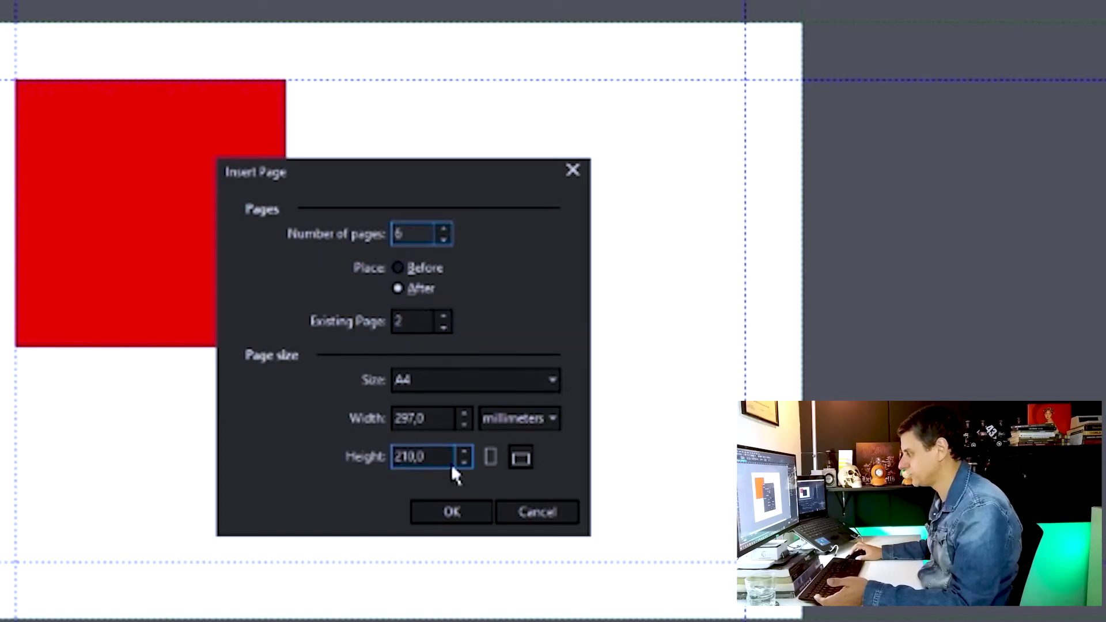
{"action": "left_click", "coordinate": [454, 511]}
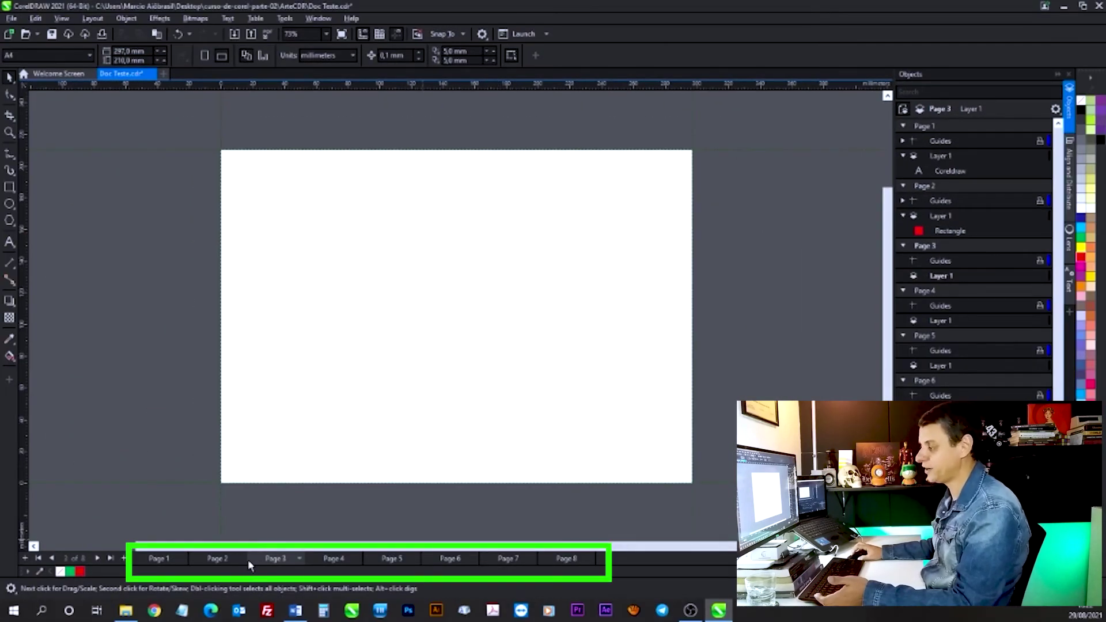
Look through pages 4 to 8 one by one, and return to page 1.
{"action": "left_click", "coordinate": [339, 559]}
{"action": "left_click", "coordinate": [396, 556]}
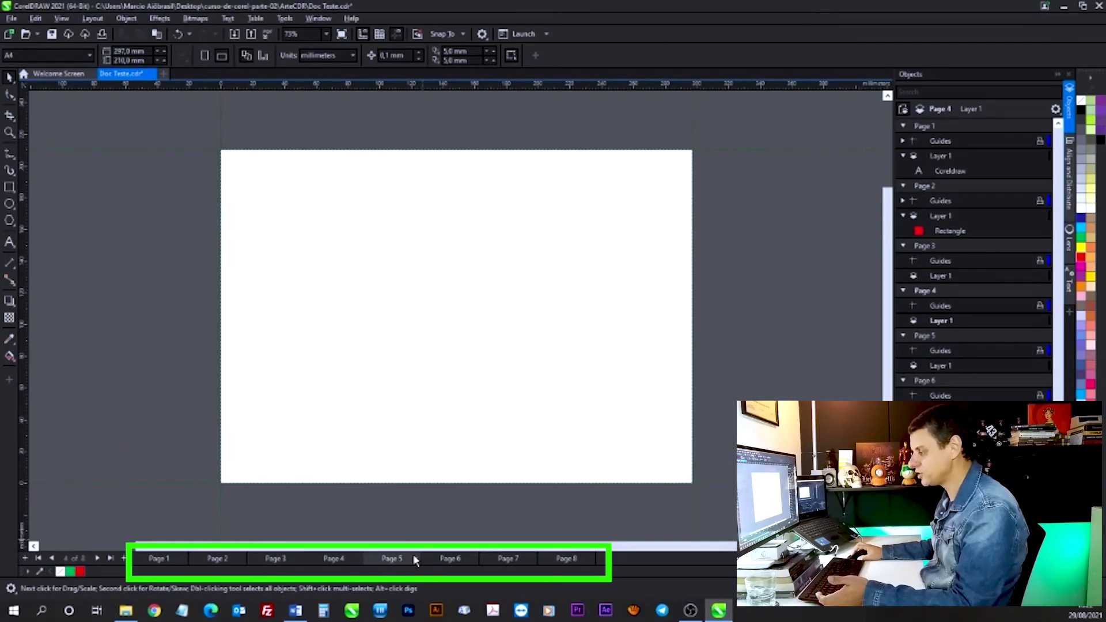
{"action": "left_click", "coordinate": [440, 556]}
{"action": "left_click", "coordinate": [515, 559]}
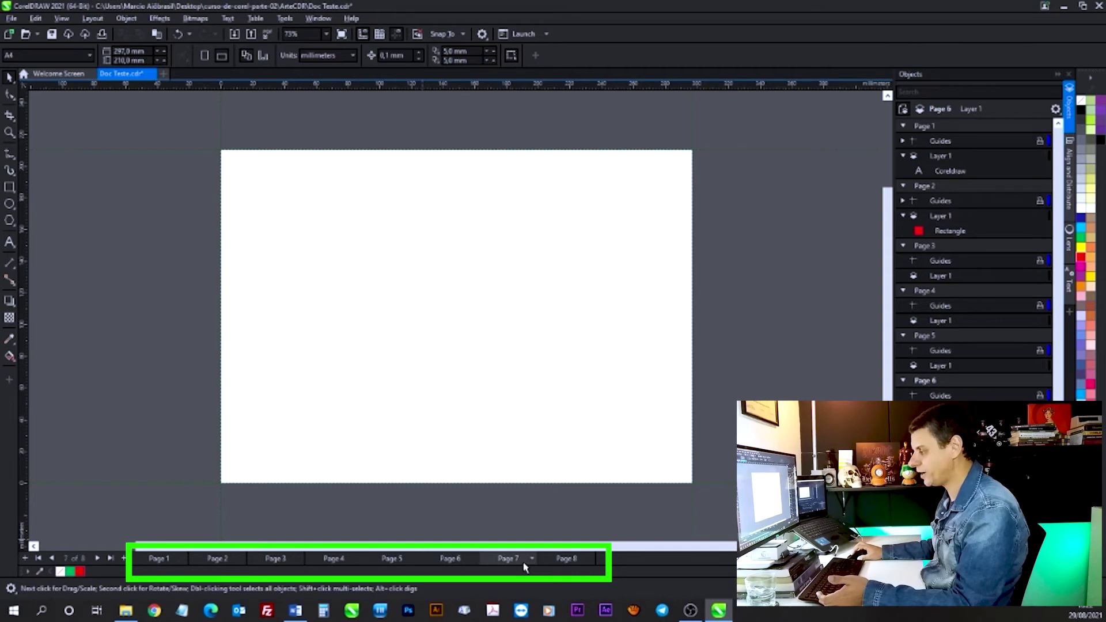
{"action": "left_click", "coordinate": [555, 556]}
{"action": "left_click", "coordinate": [167, 559]}
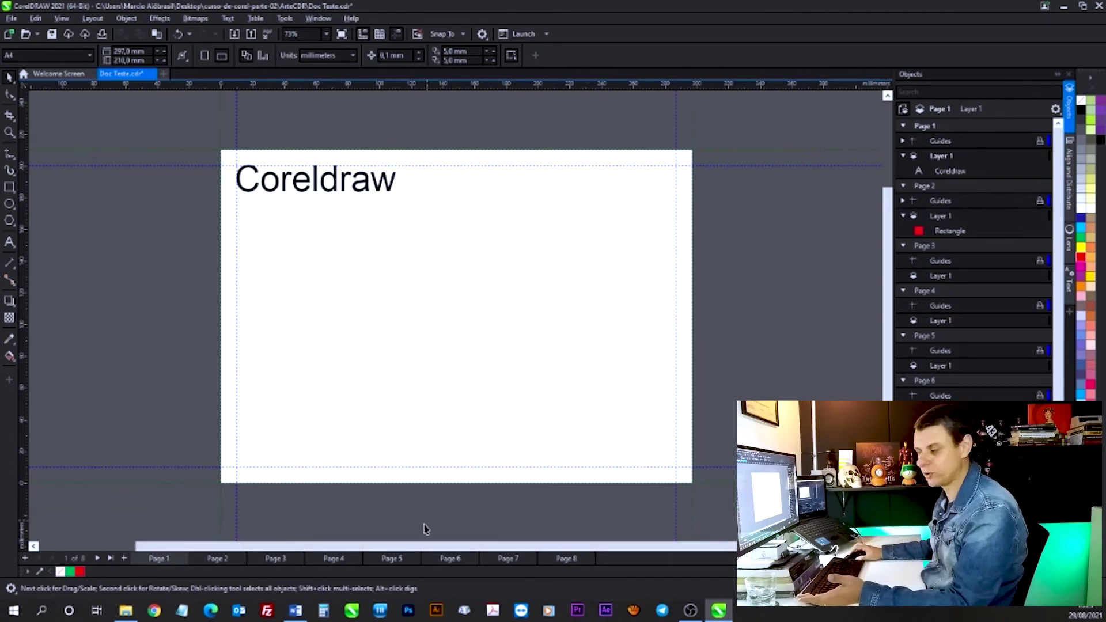
Delete page 8 from the document.
{"action": "left_click", "coordinate": [560, 558]}
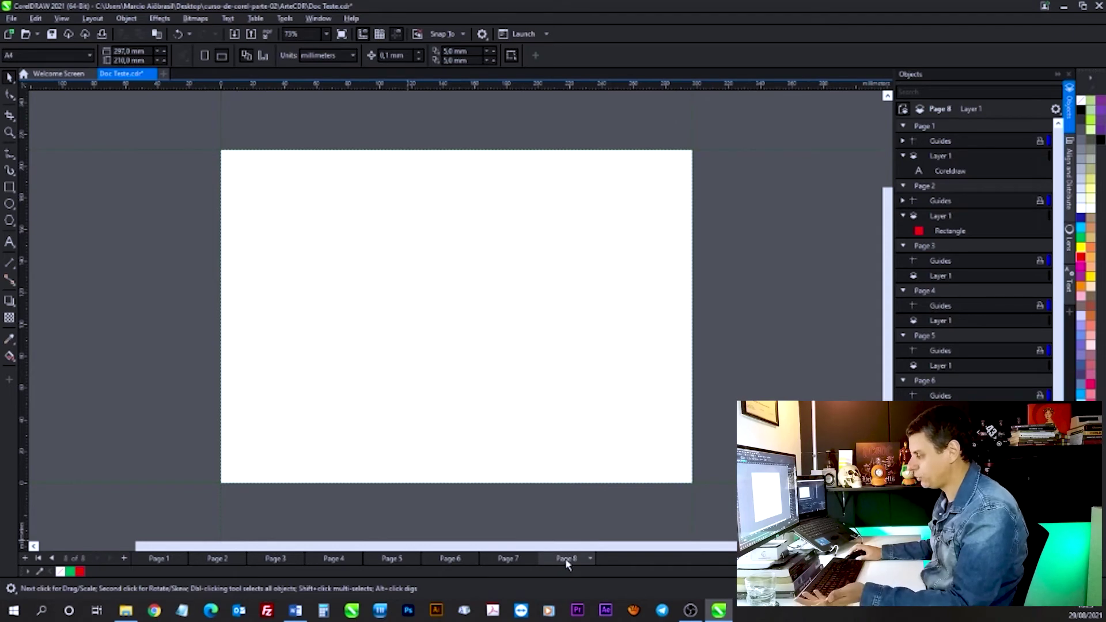
{"action": "right_click", "coordinate": [562, 558]}
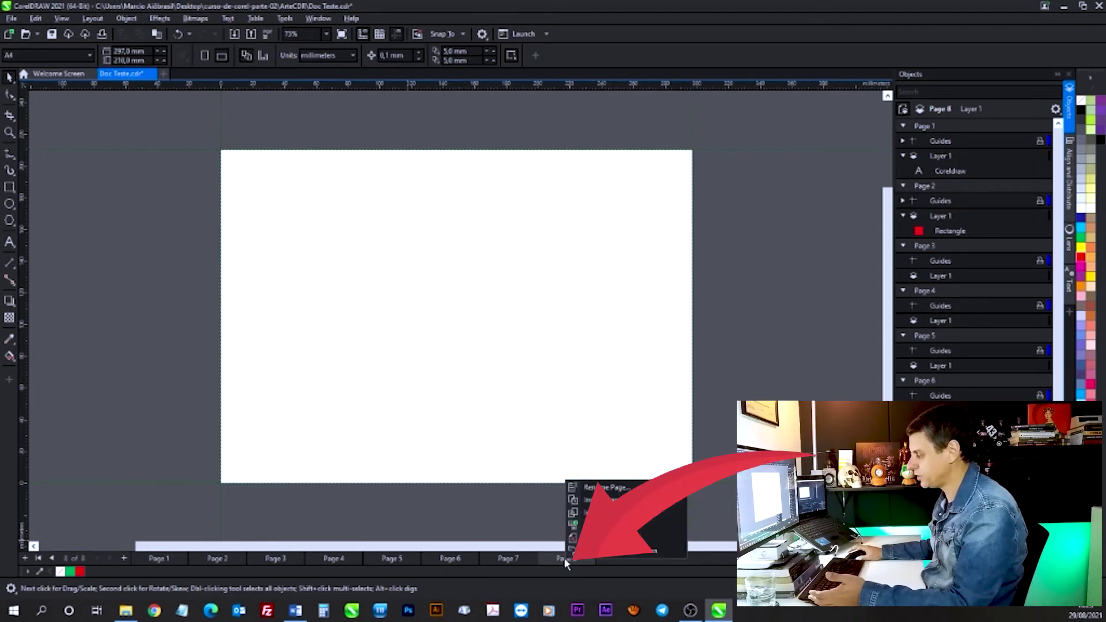
{"action": "left_click", "coordinate": [587, 538]}
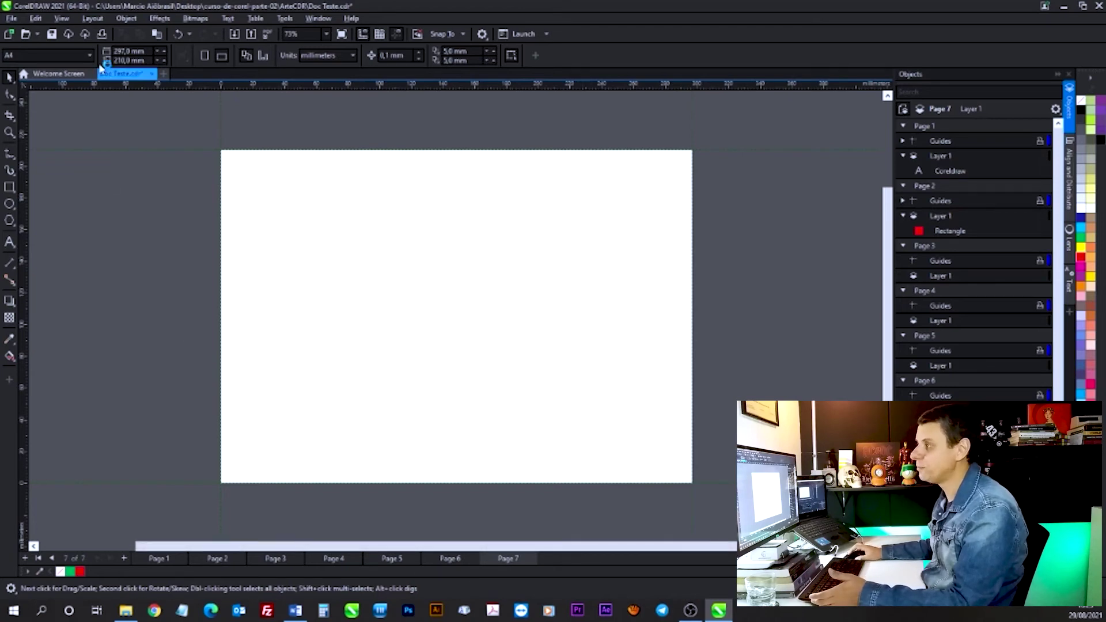
{"action": "left_click", "coordinate": [92, 19]}
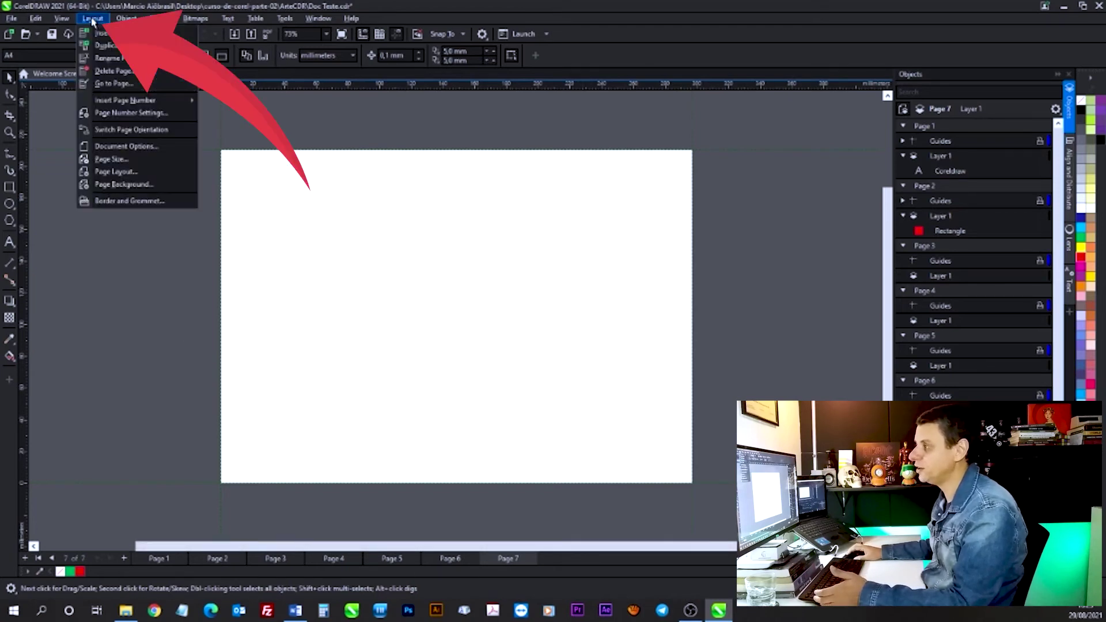
{"action": "left_click", "coordinate": [109, 71]}
{"action": "left_click_drag", "start_coordinate": [568, 258], "coordinate": [476, 266]}
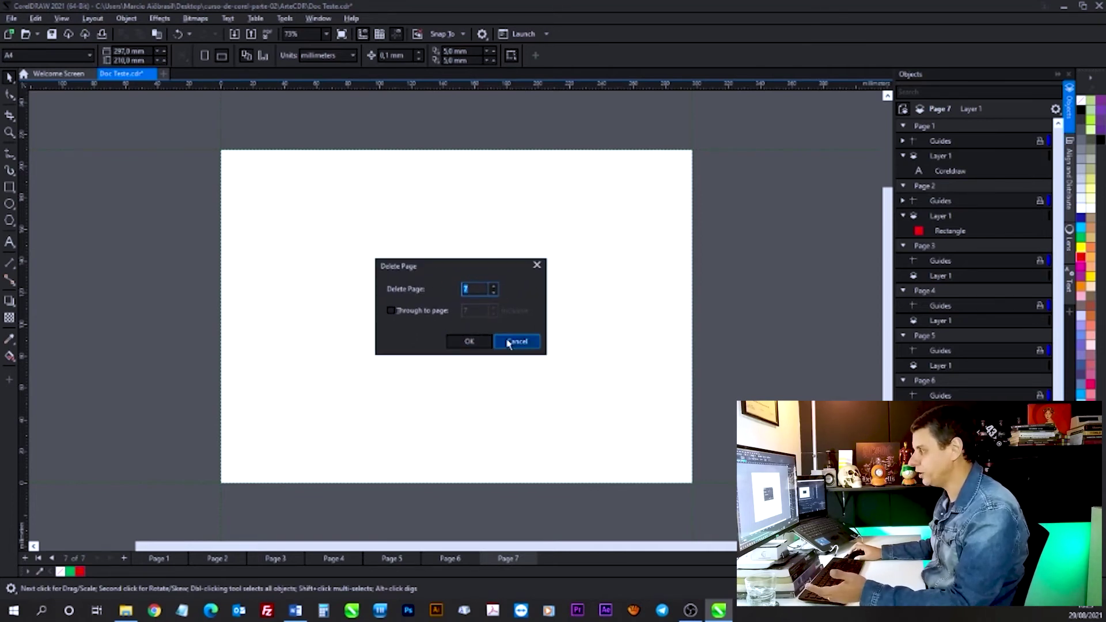
{"action": "left_click", "coordinate": [525, 344]}
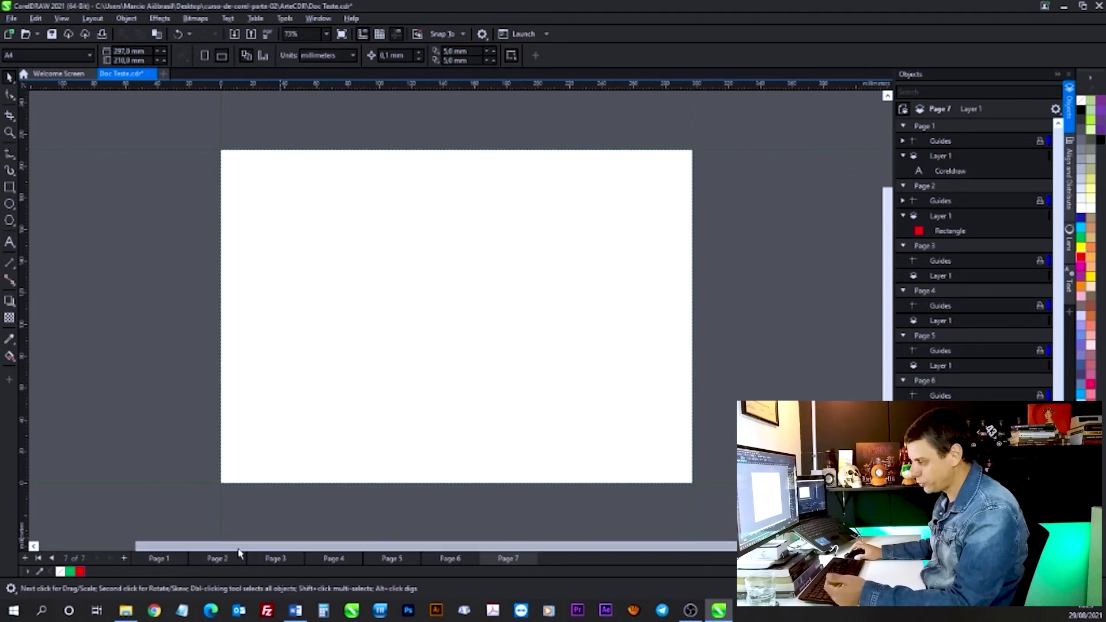
Delete pages 3 through 7 in a single operation.
{"action": "left_click", "coordinate": [271, 558]}
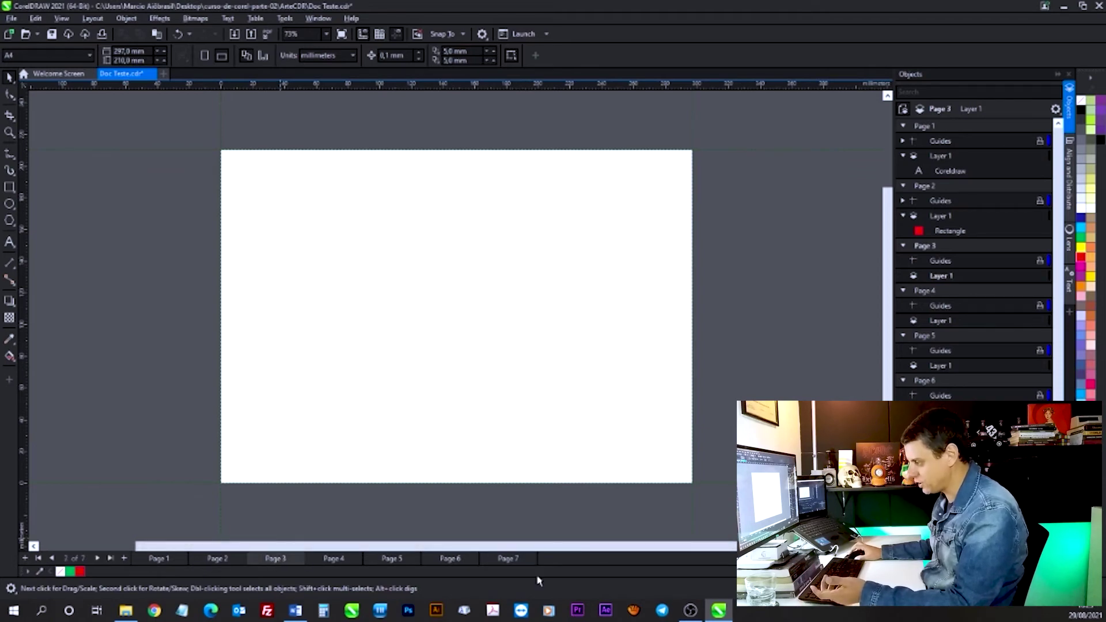
{"action": "left_click", "coordinate": [96, 20]}
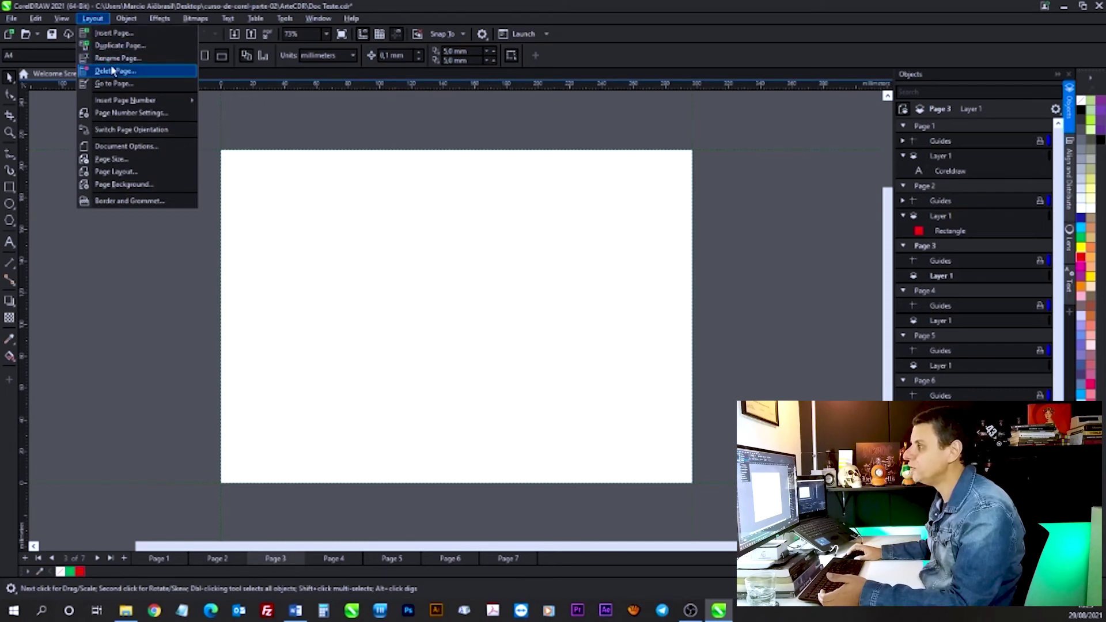
{"action": "left_click", "coordinate": [113, 71]}
{"action": "left_click", "coordinate": [564, 277]}
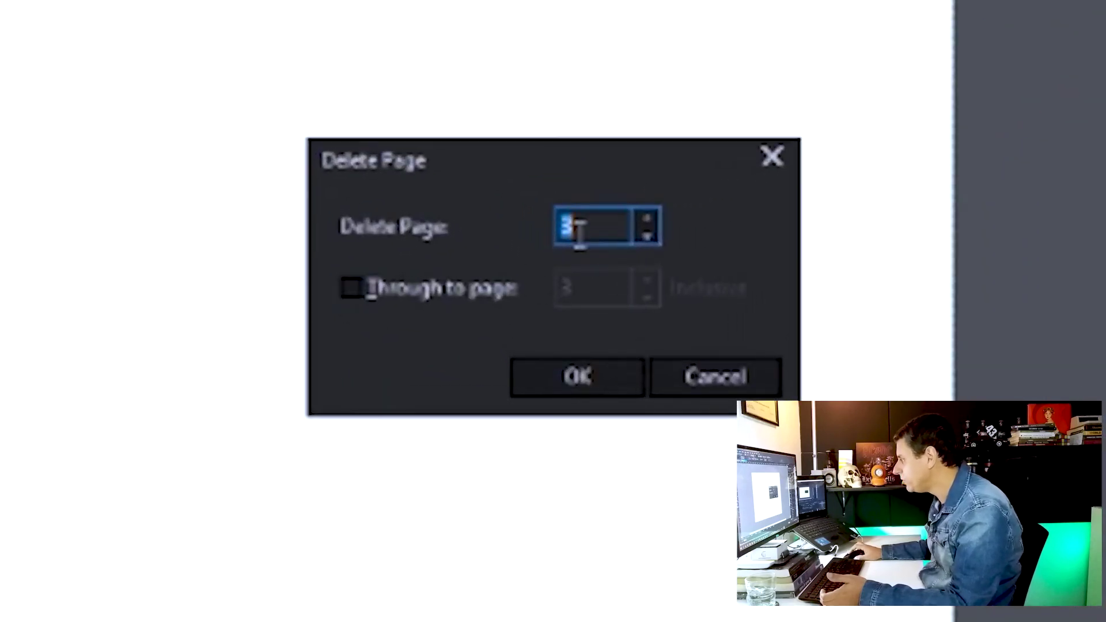
{"action": "double_click", "coordinate": [579, 233]}
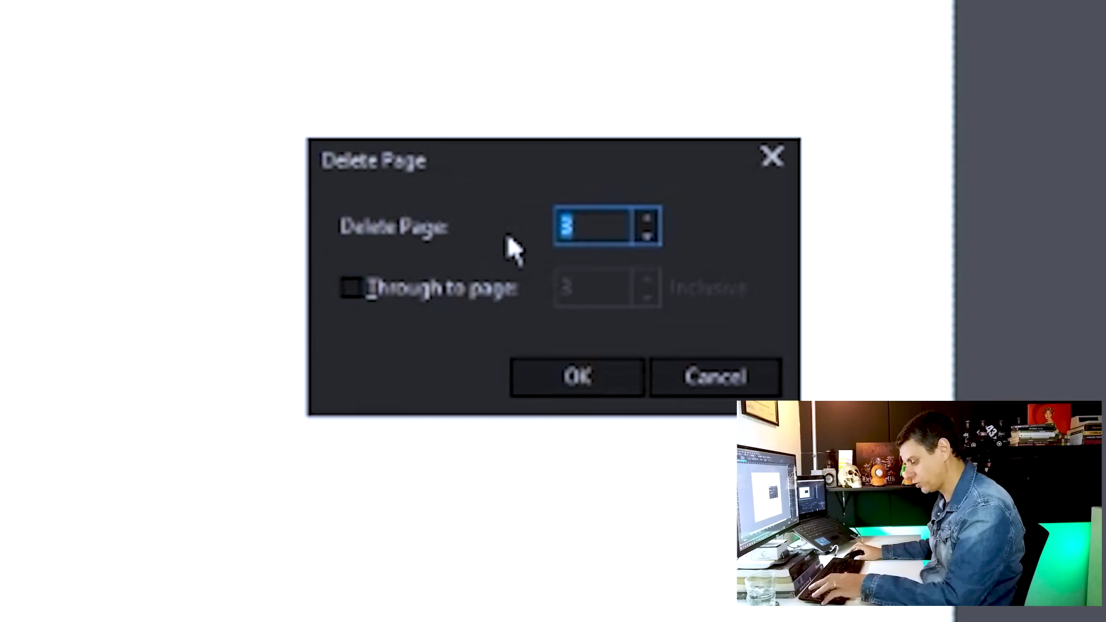
{"action": "left_click", "coordinate": [424, 297]}
{"action": "double_click", "coordinate": [595, 283]}
{"action": "type", "text": "7"}
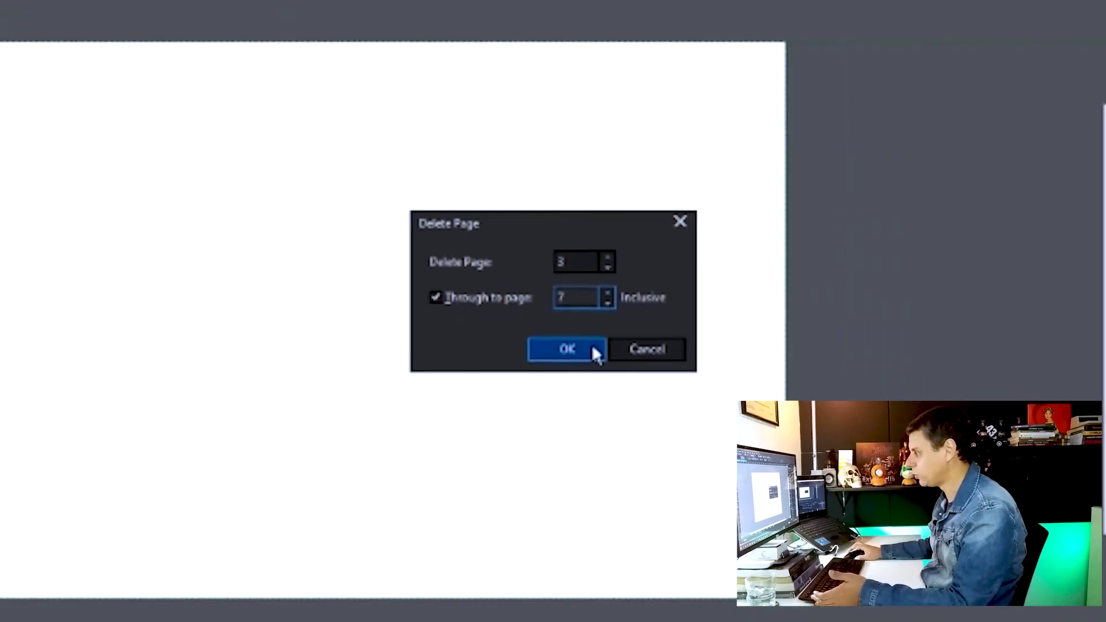
{"action": "left_click", "coordinate": [626, 380]}
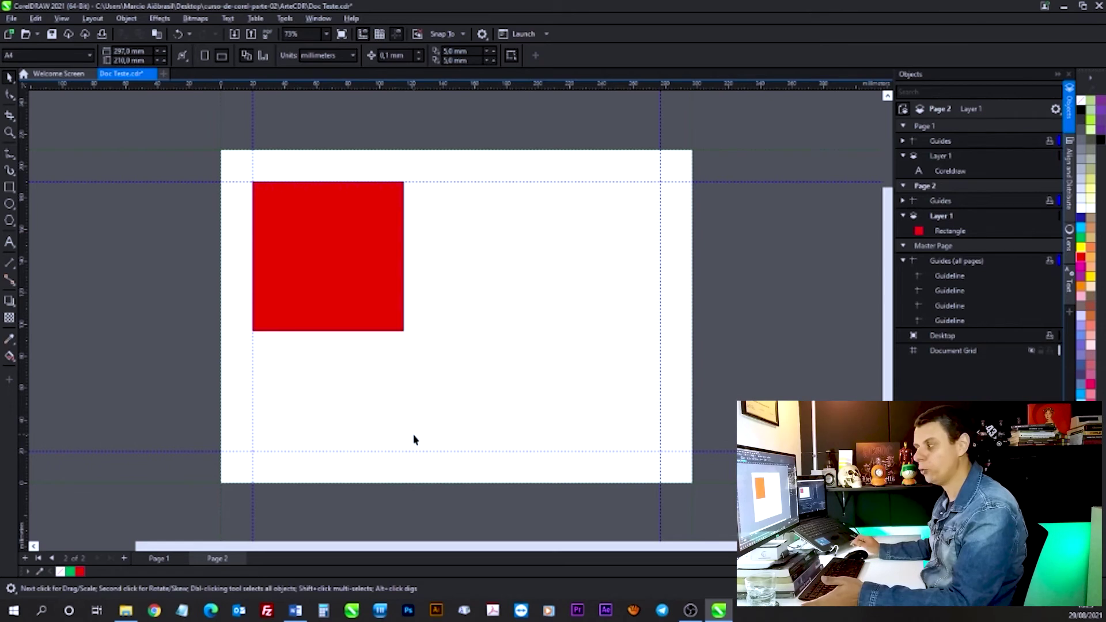
Duplicate page 2 after itself, copying its layers only, and undo the duplication.
{"action": "right_click", "coordinate": [222, 559]}
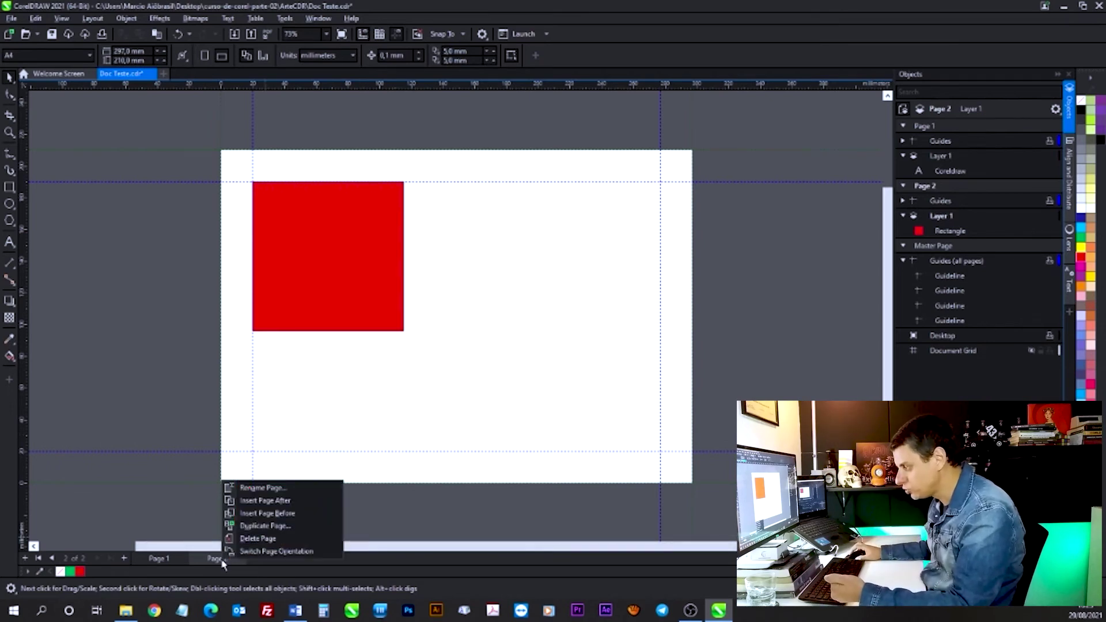
{"action": "left_click", "coordinate": [267, 526]}
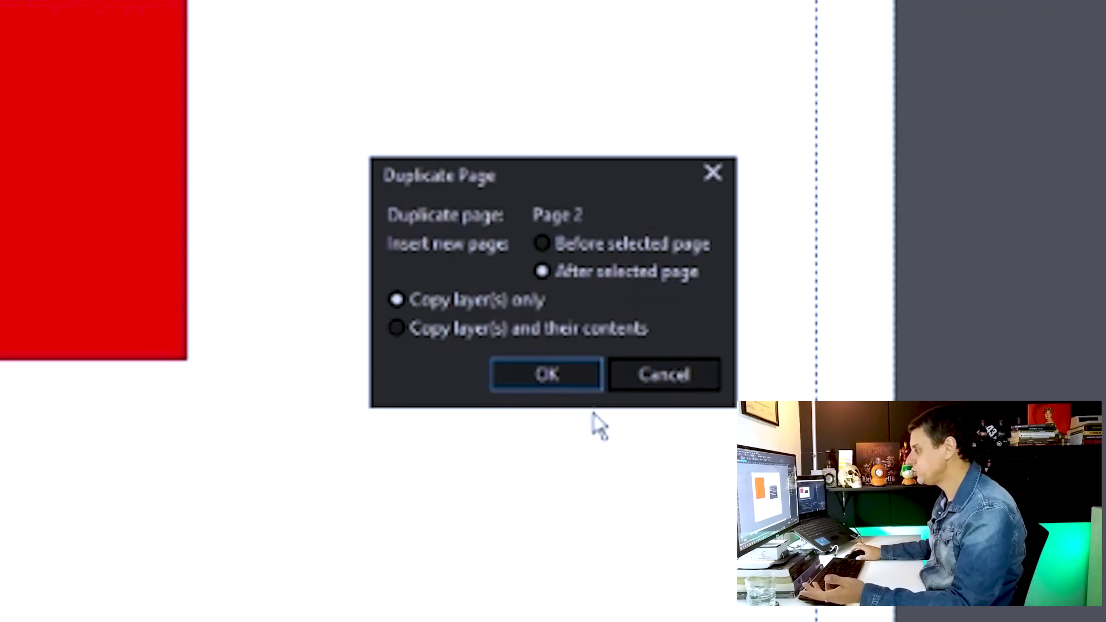
{"action": "left_click", "coordinate": [582, 370]}
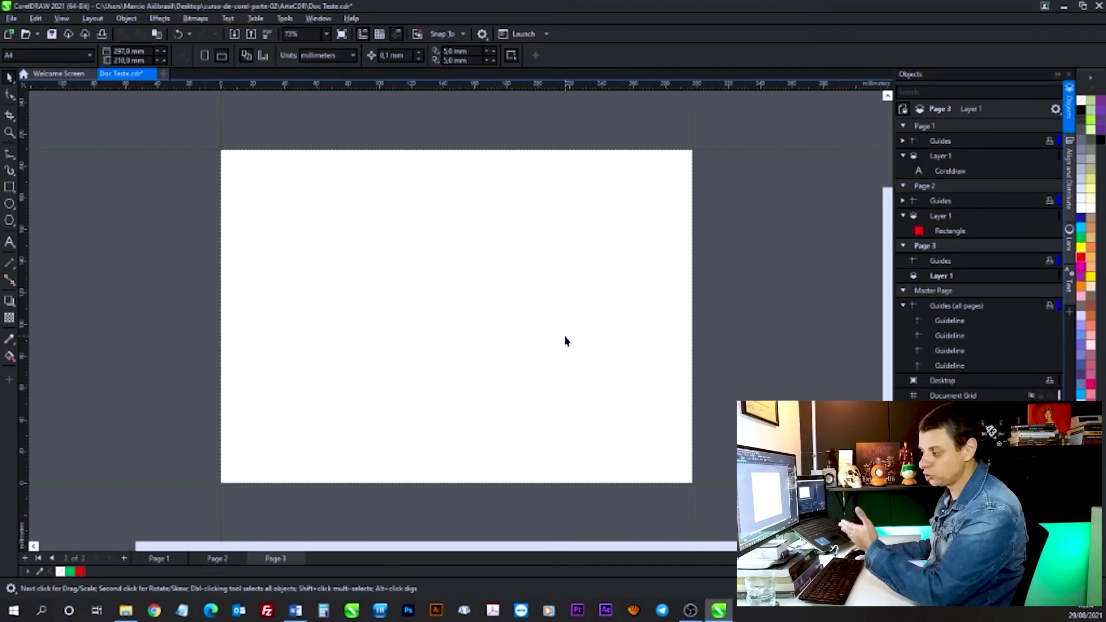
{"action": "key", "text": "Page_Up"}
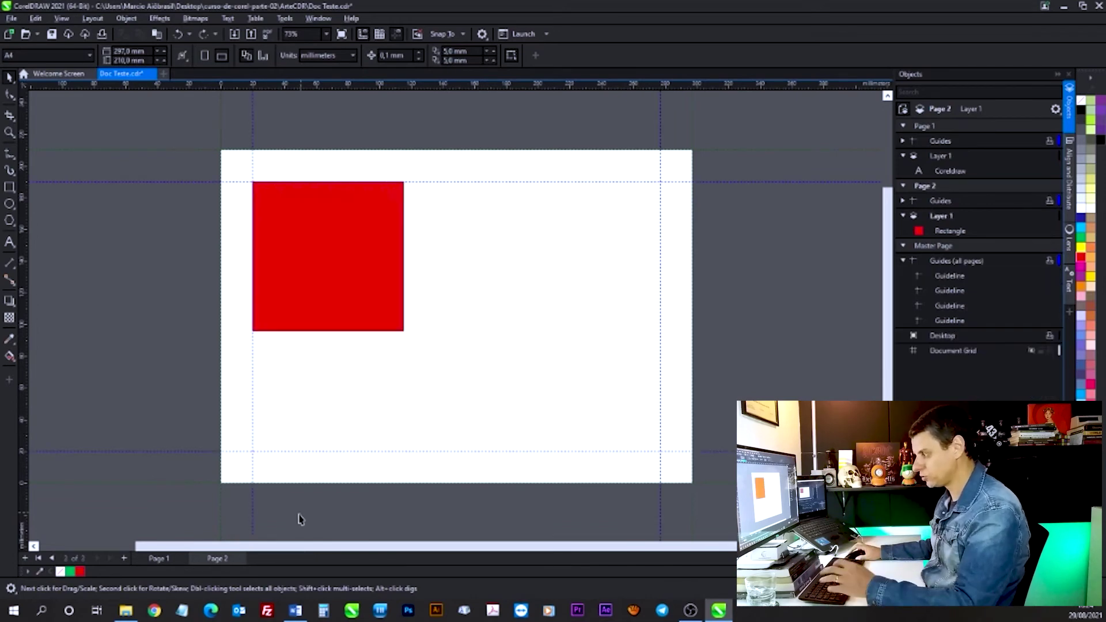
Duplicate page 2 after itself, copying the layers and their contents, and delete the duplicate page.
{"action": "right_click", "coordinate": [219, 559]}
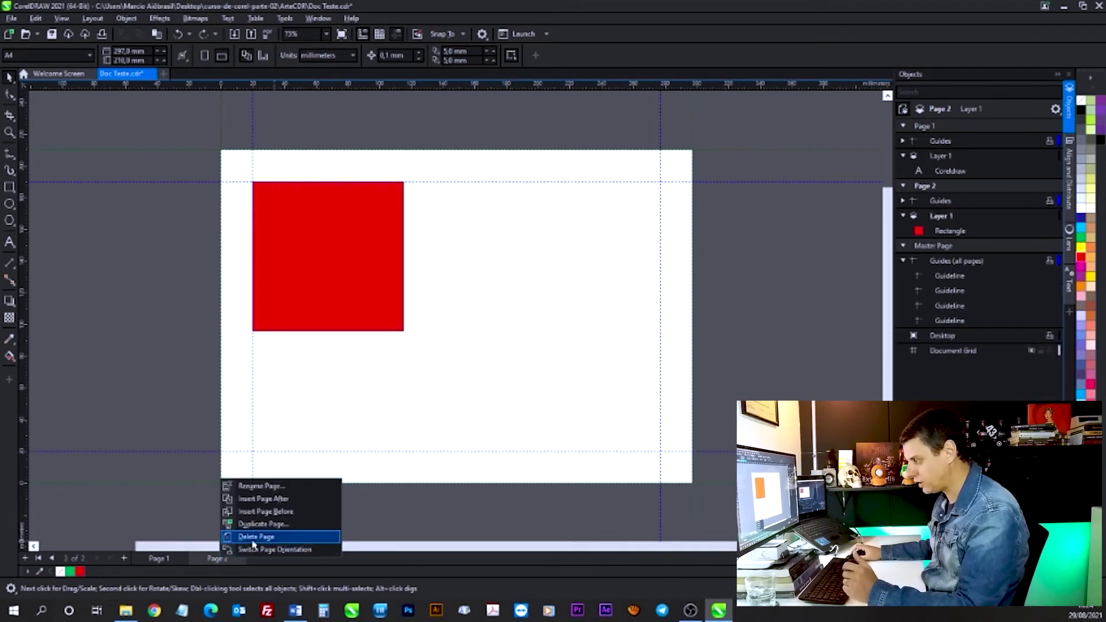
{"action": "left_click", "coordinate": [265, 524]}
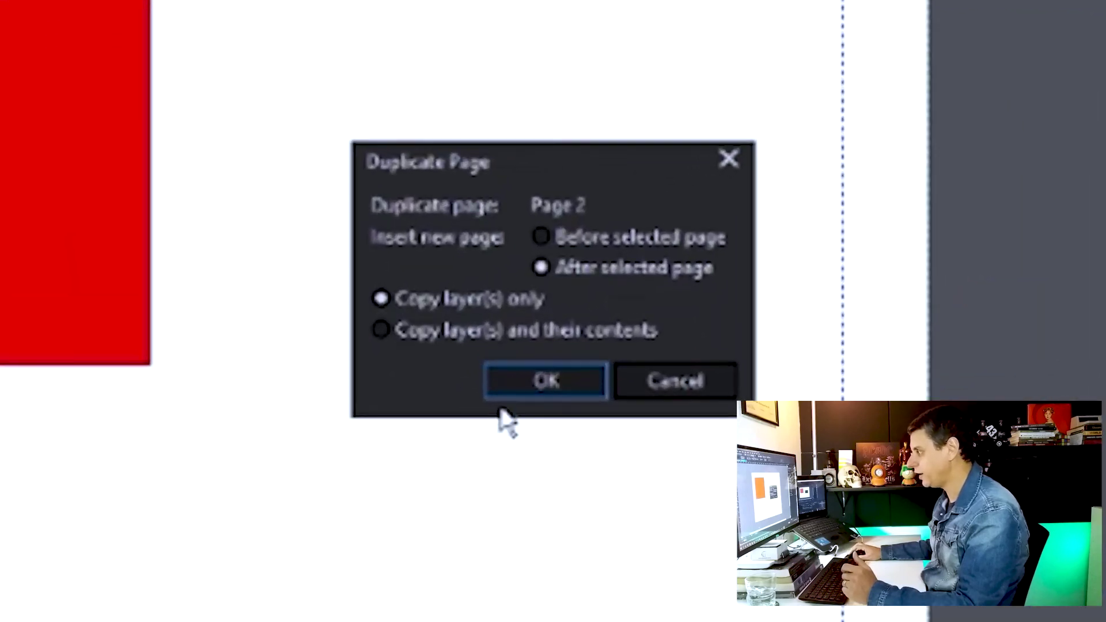
{"action": "left_click", "coordinate": [466, 322]}
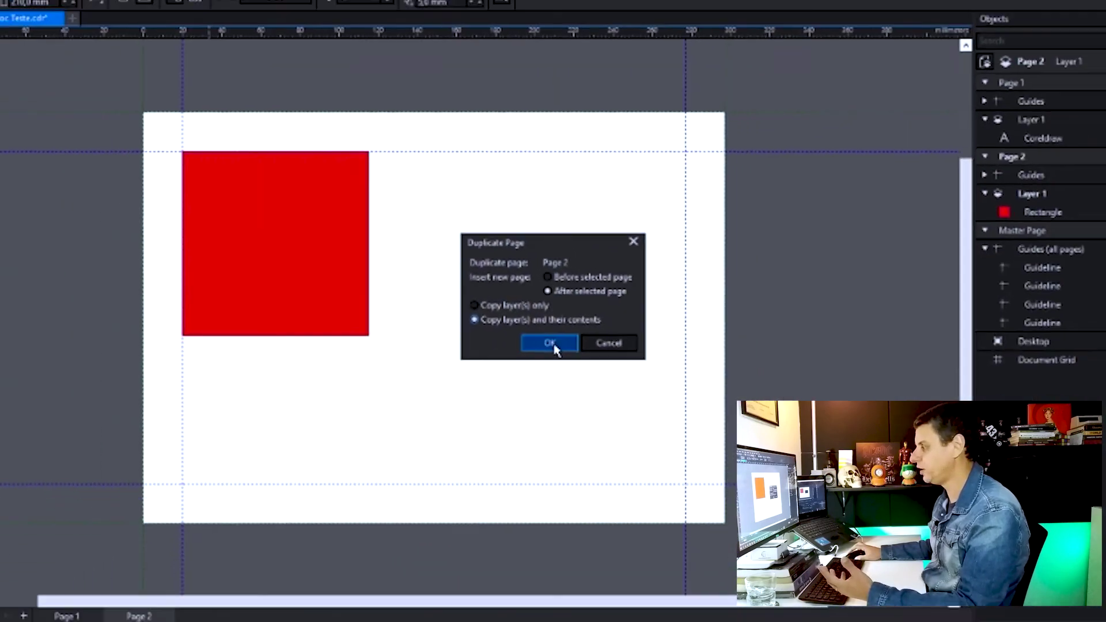
{"action": "left_click", "coordinate": [546, 380]}
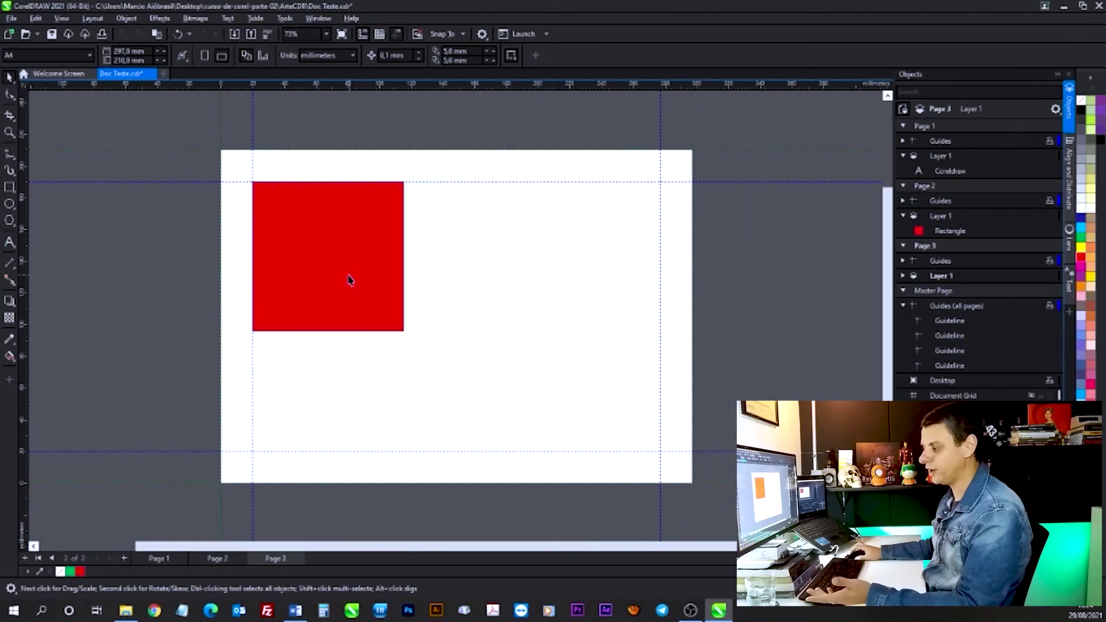
{"action": "right_click", "coordinate": [275, 560]}
{"action": "left_click", "coordinate": [297, 535]}
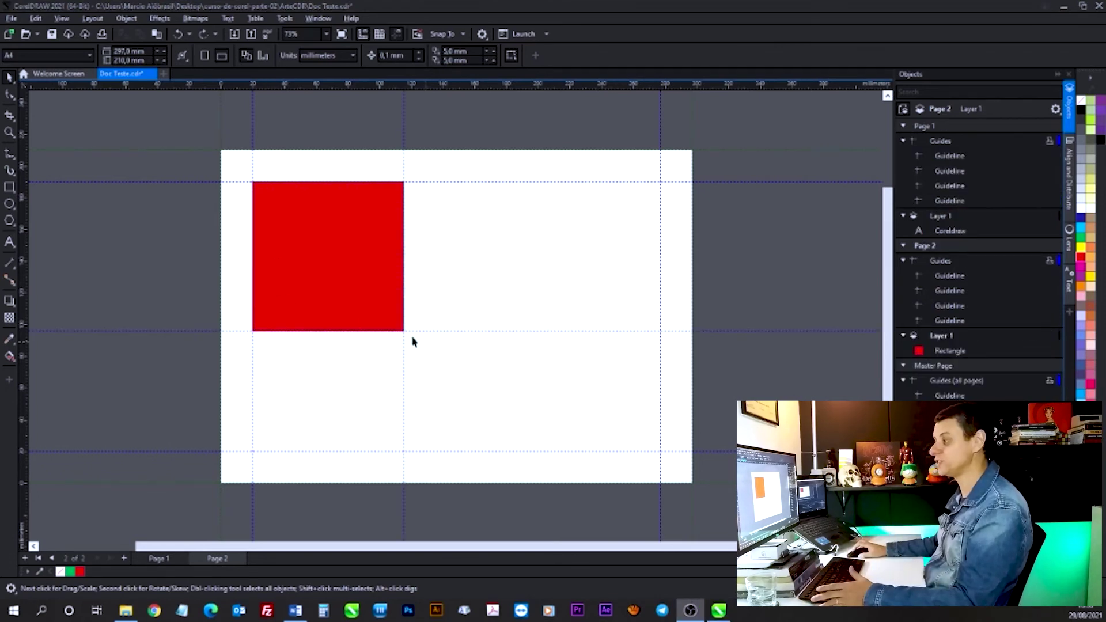
Make page 2's Guides layer active and add three vertical guidelines at about 150, 197 and 245 mm.
{"action": "left_click_drag", "start_coordinate": [25, 225], "coordinate": [457, 259]}
{"action": "key", "text": "ctrl+z"}
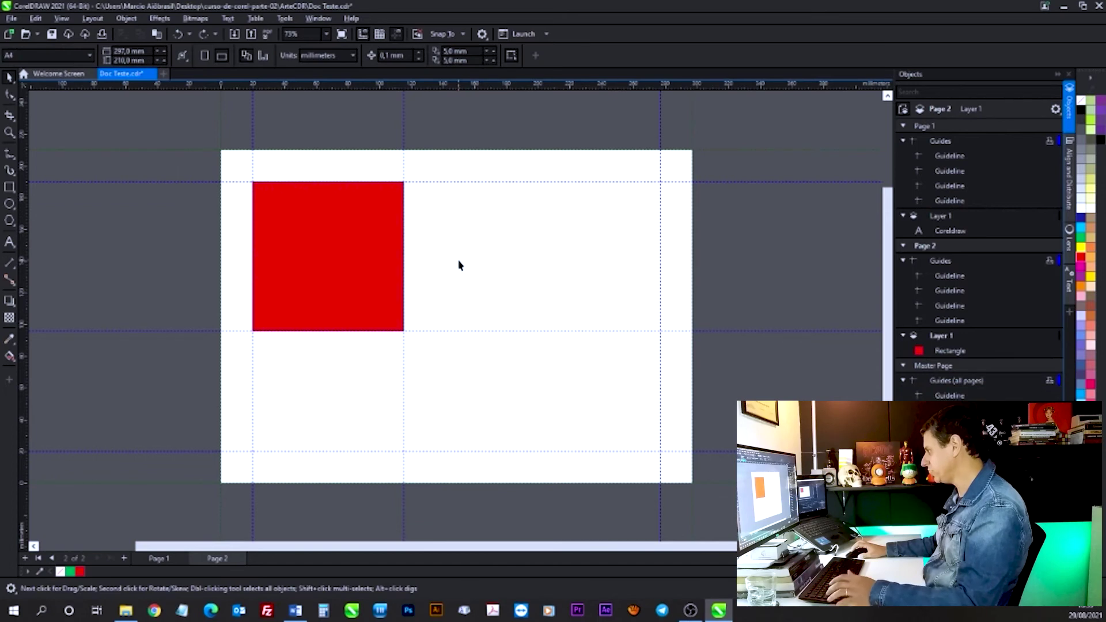
{"action": "left_click", "coordinate": [941, 262]}
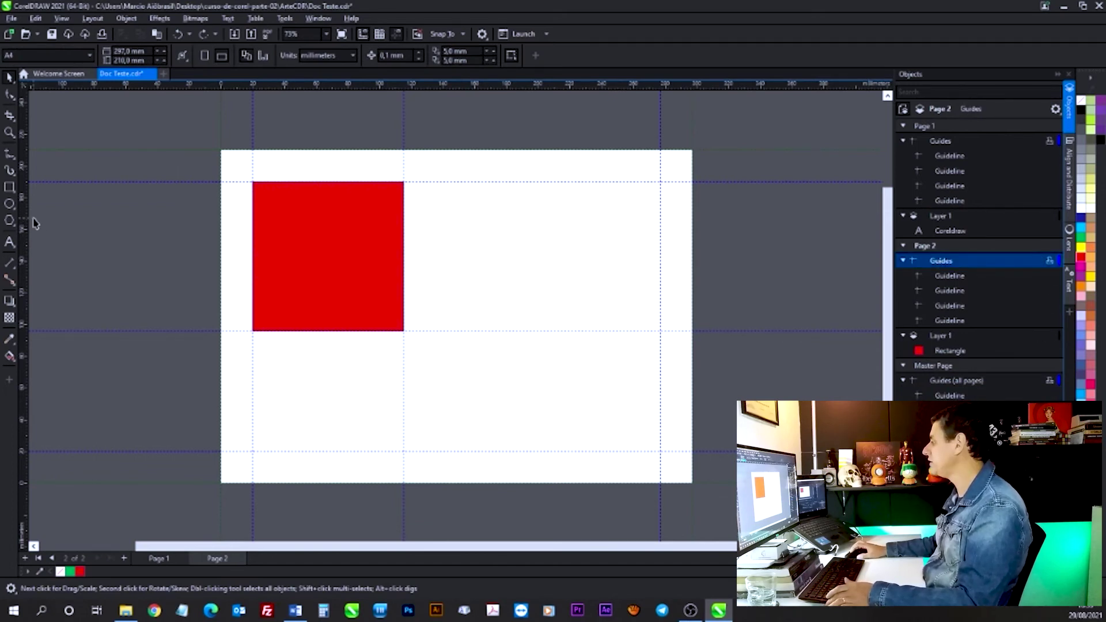
{"action": "left_click_drag", "start_coordinate": [27, 220], "coordinate": [458, 254]}
{"action": "left_click_drag", "start_coordinate": [28, 208], "coordinate": [534, 264]}
{"action": "left_click_drag", "start_coordinate": [24, 214], "coordinate": [612, 255]}
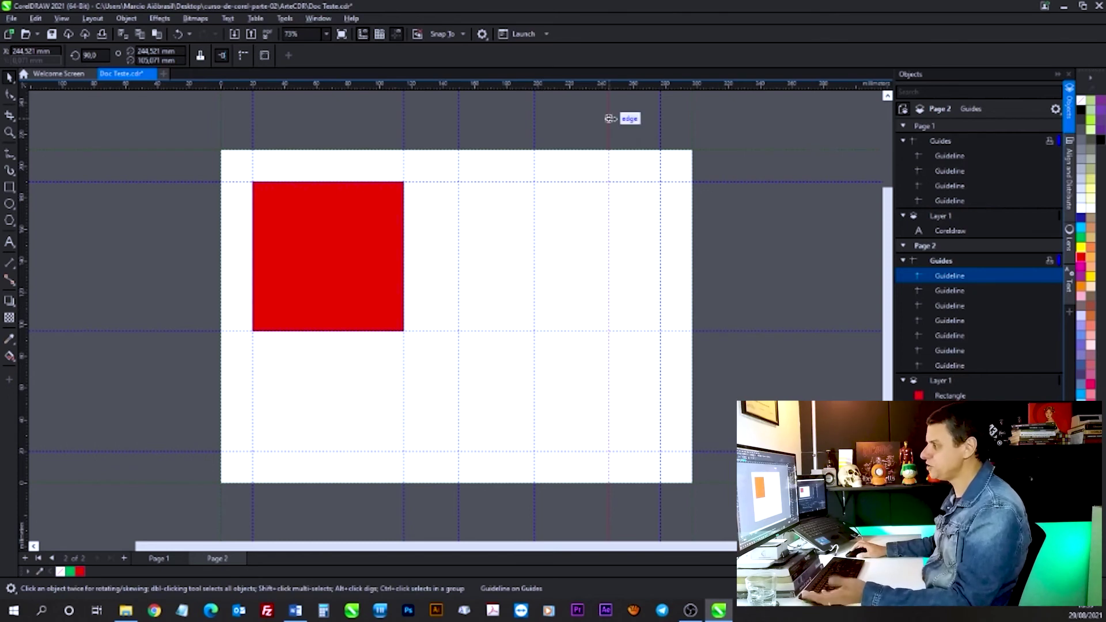
{"action": "left_click", "coordinate": [117, 144]}
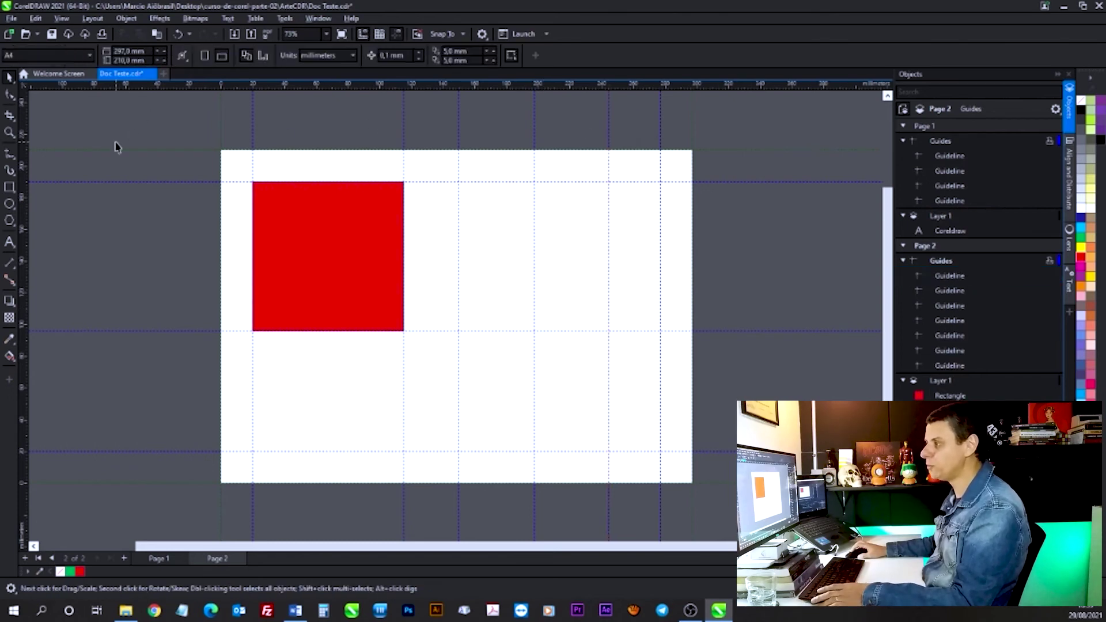
Select all guidelines on page 2, delete them together, and undo the deletion.
{"action": "left_click", "coordinate": [36, 18]}
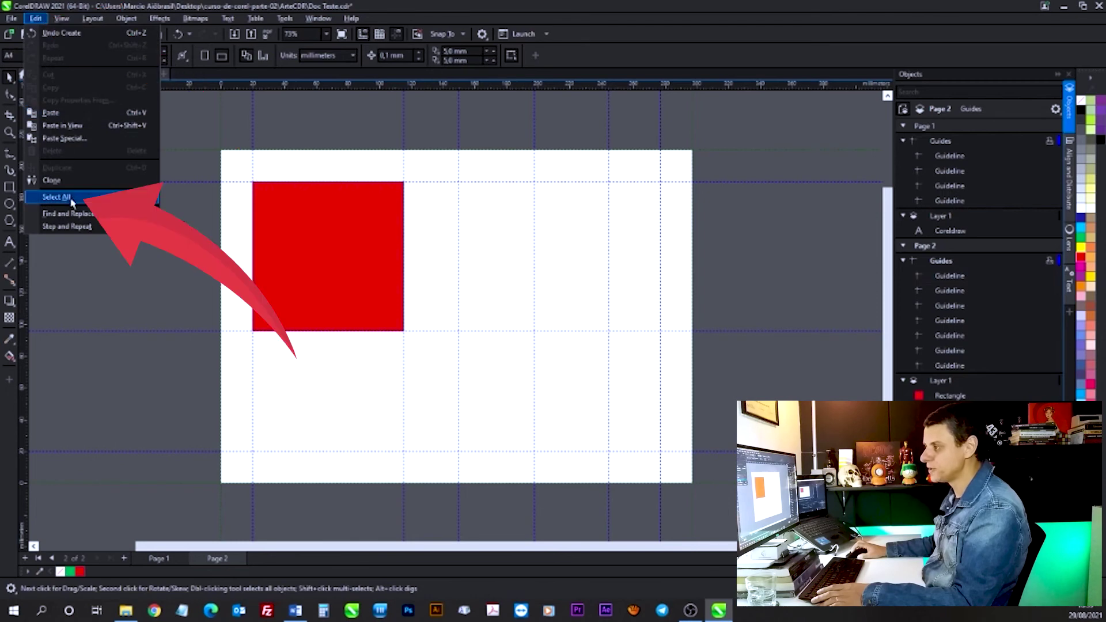
{"action": "mouse_move", "coordinate": [71, 202]}
{"action": "left_click", "coordinate": [182, 225]}
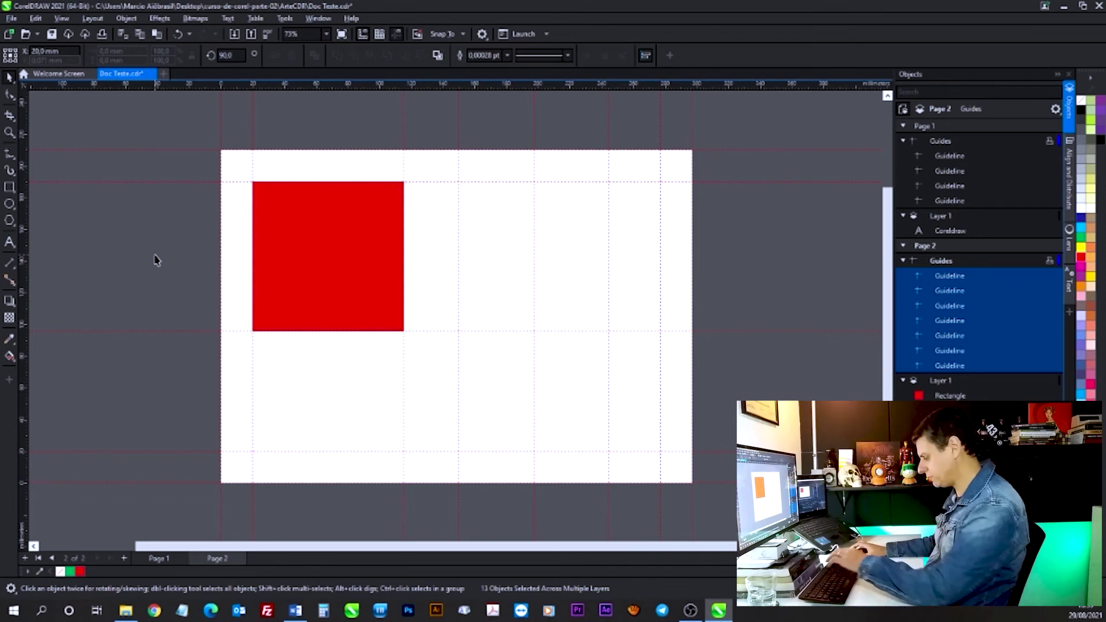
{"action": "key", "text": "Delete"}
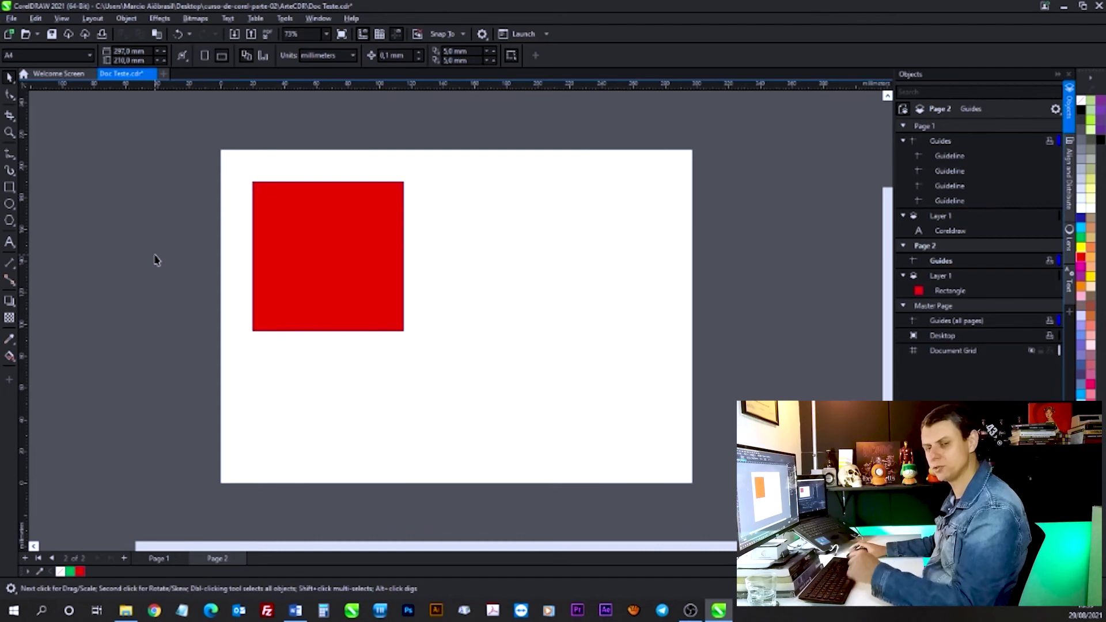
{"action": "key", "text": "ctrl+v"}
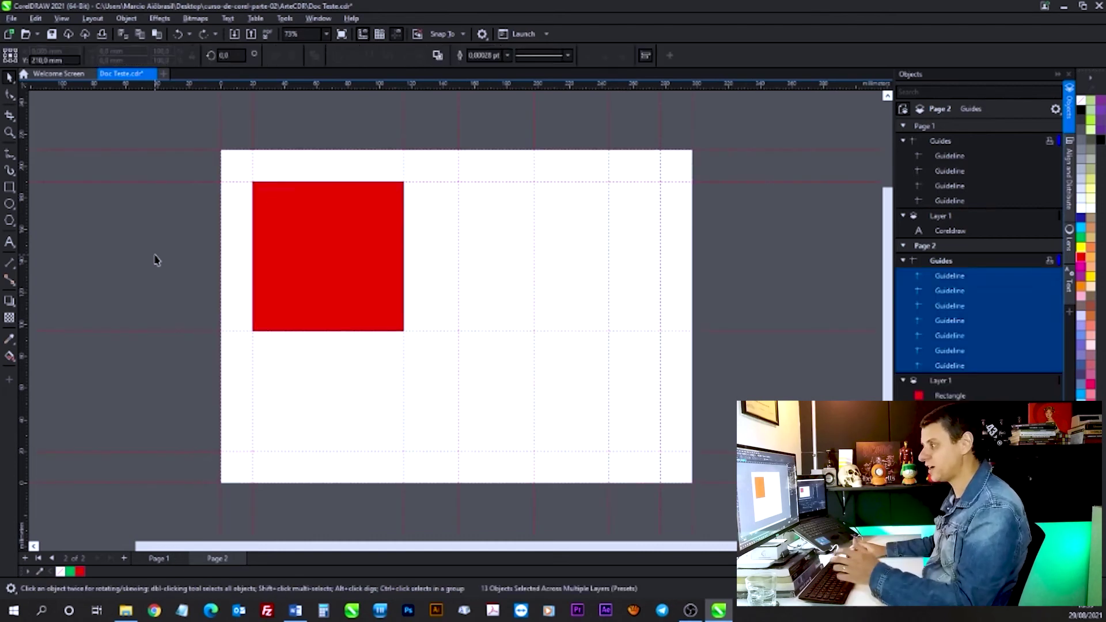
{"action": "left_click", "coordinate": [730, 274]}
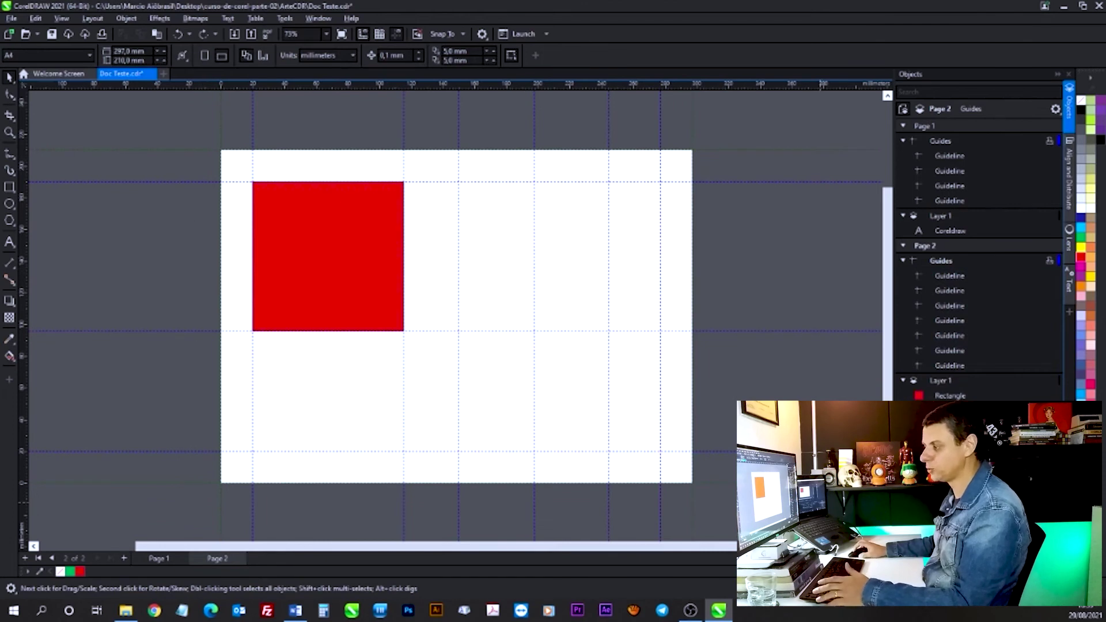
Delete page 2's vertical guideline at about 150 mm, and delete page 2 from the document.
{"action": "left_click", "coordinate": [458, 165]}
{"action": "key", "text": "Delete"}
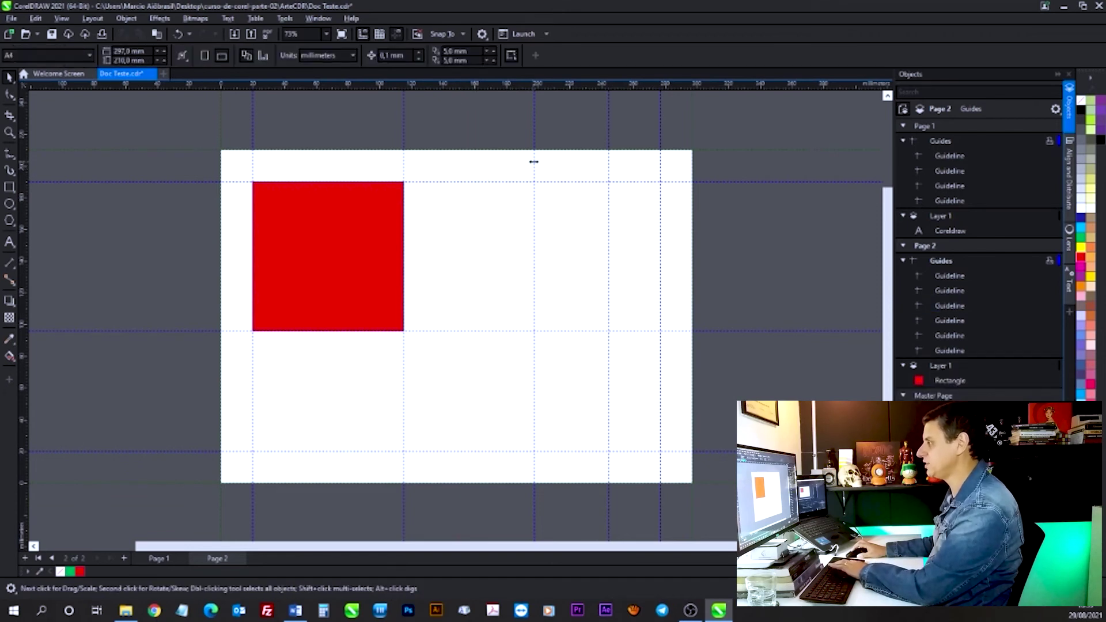
{"action": "left_click", "coordinate": [534, 160]}
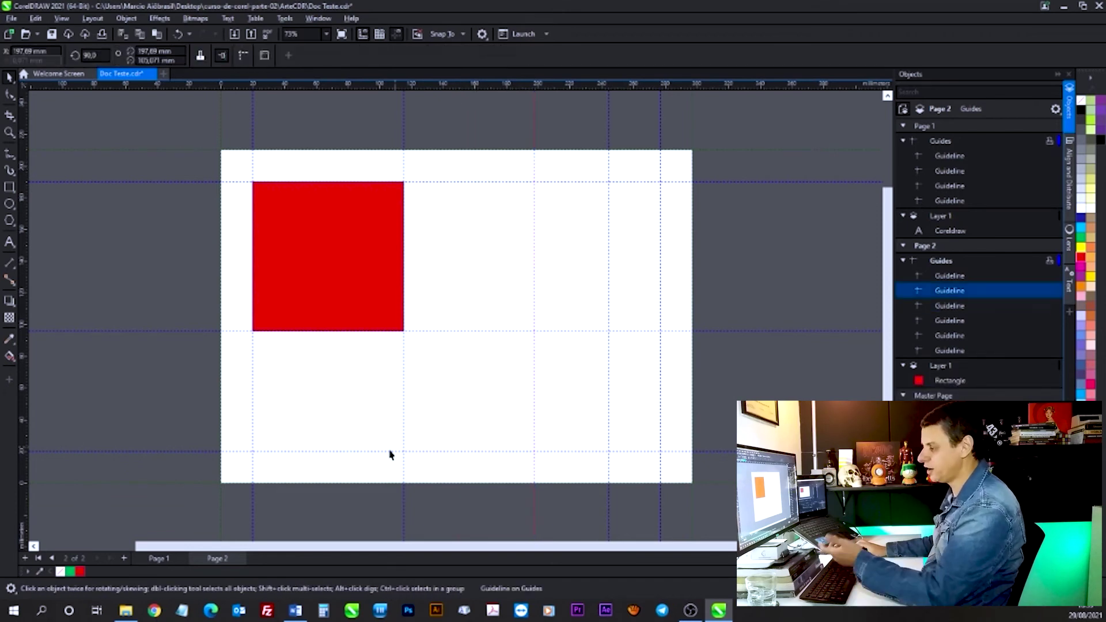
{"action": "right_click", "coordinate": [220, 560]}
{"action": "left_click", "coordinate": [254, 538]}
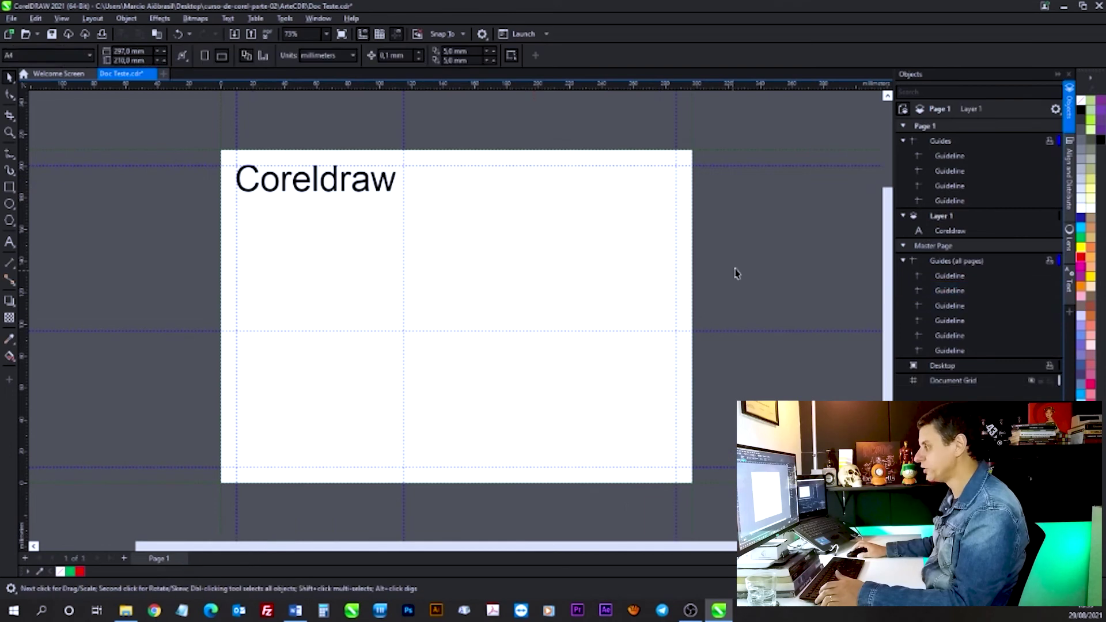
Delete the vertical and horizontal inner guidelines crossing page 1, leaving only the margin and page-edge guidelines.
{"action": "left_click", "coordinate": [403, 196]}
{"action": "key", "text": "Delete"}
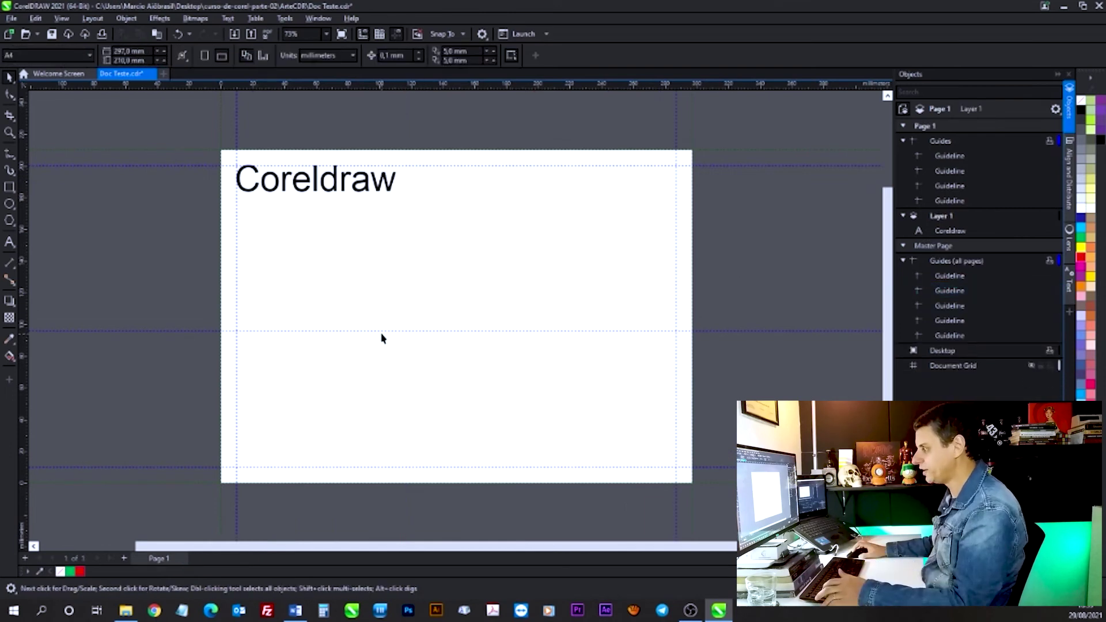
{"action": "left_click", "coordinate": [381, 332]}
{"action": "key", "text": "Delete"}
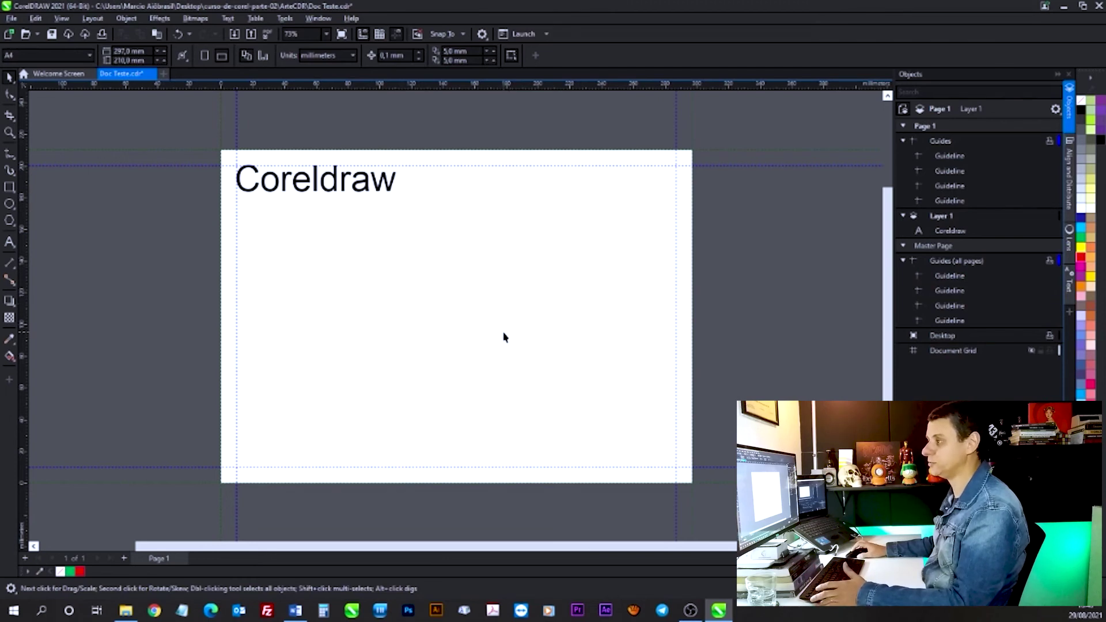
Centre the Coreldraw text on page 1 and deselect it.
{"action": "left_click", "coordinate": [377, 187]}
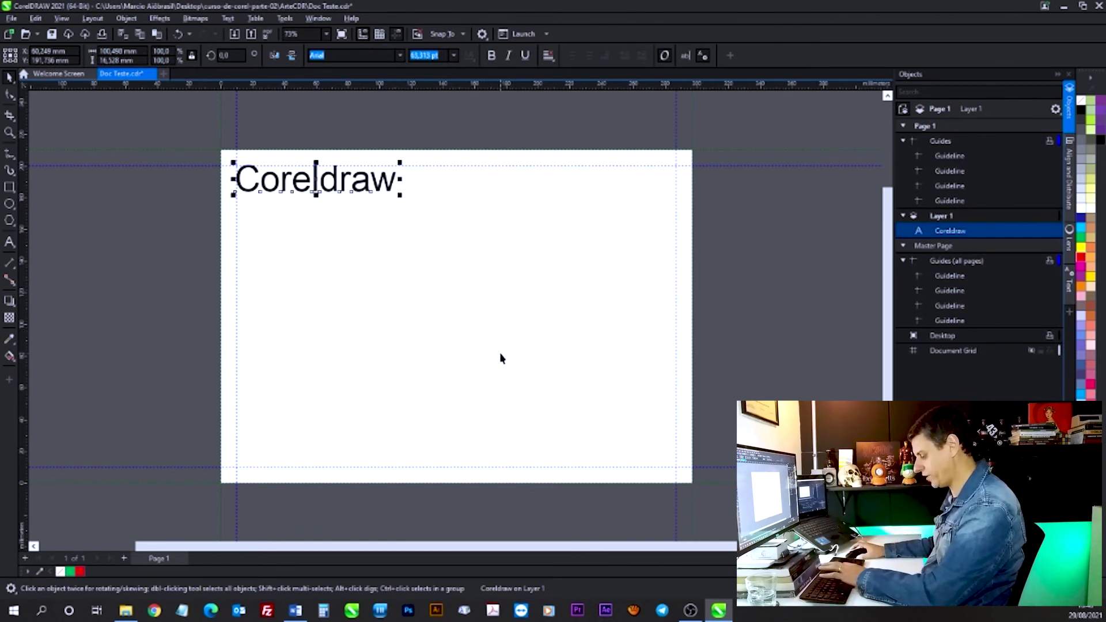
{"action": "key", "text": "p"}
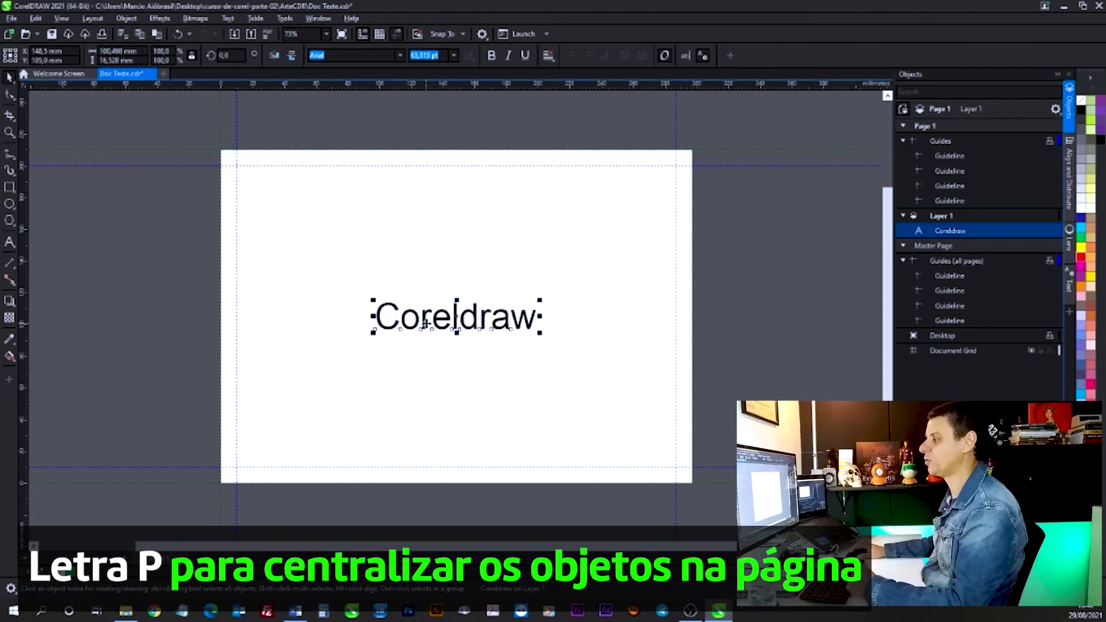
{"action": "left_click", "coordinate": [434, 199]}
Resize the page to 350 mm wide and 300 mm high.
{"action": "left_click", "coordinate": [129, 51]}
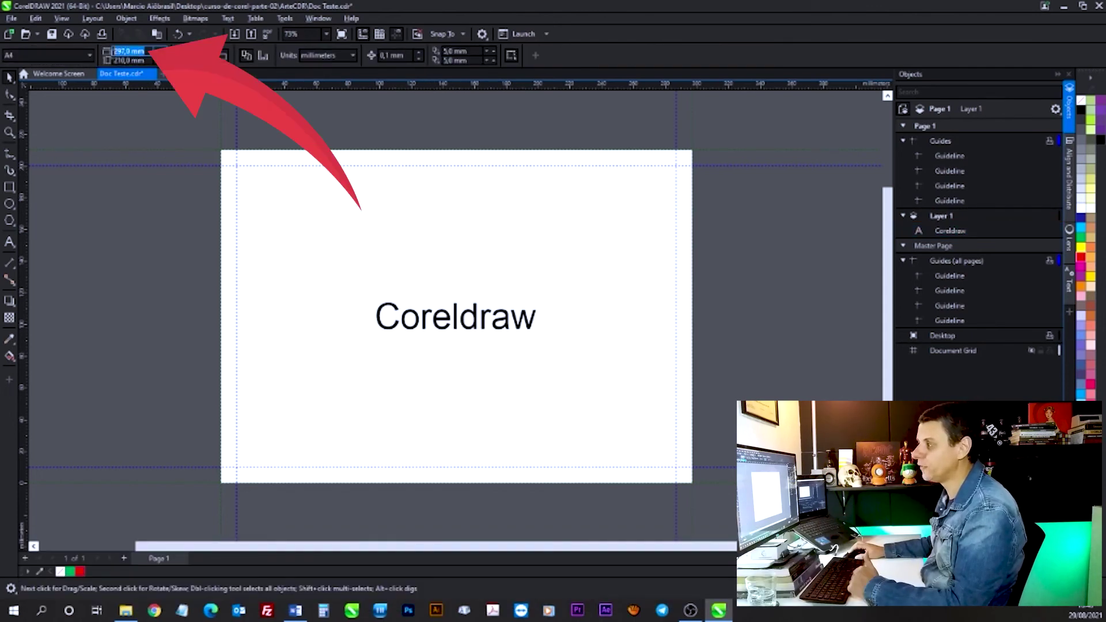
{"action": "type", "text": "350"}
{"action": "key", "text": "Return"}
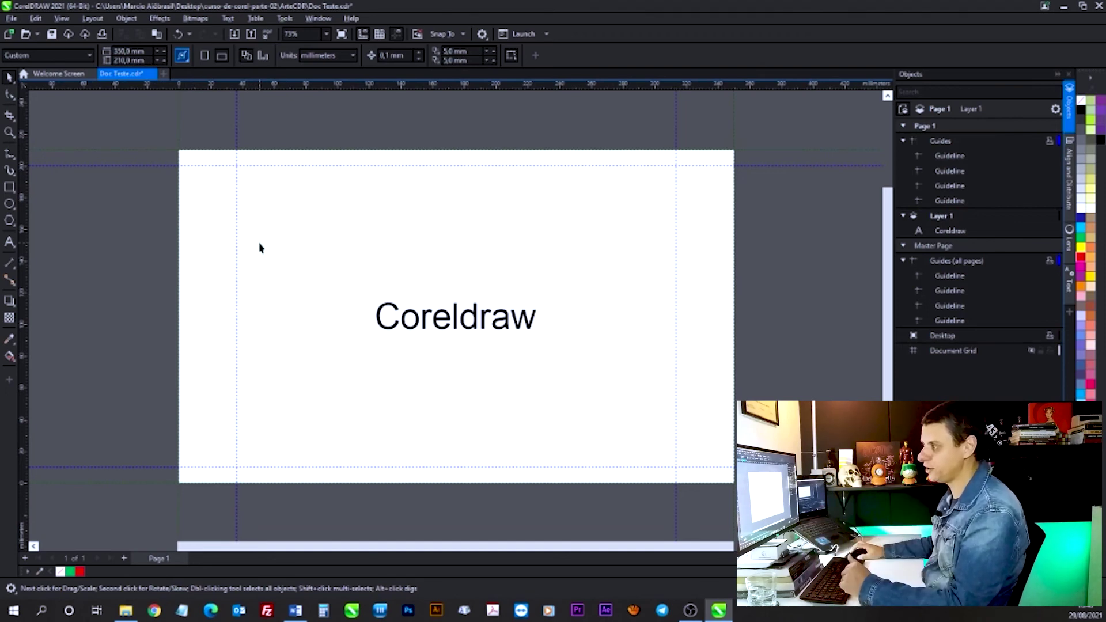
{"action": "left_click", "coordinate": [180, 143]}
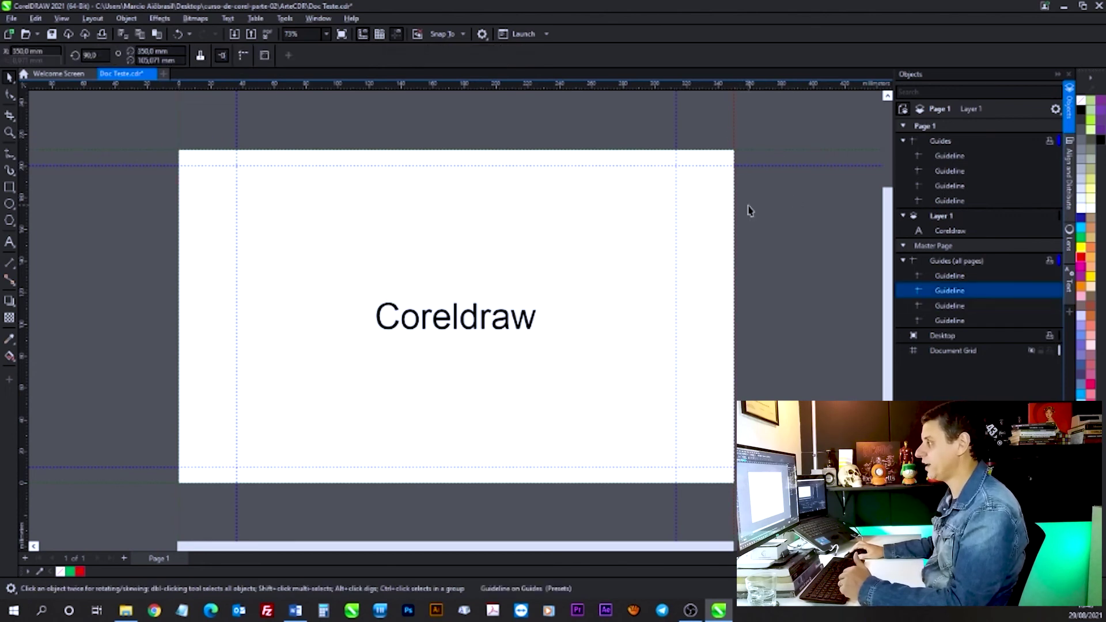
{"action": "left_click", "coordinate": [772, 235]}
{"action": "double_click", "coordinate": [132, 60]}
{"action": "type", "text": "300"}
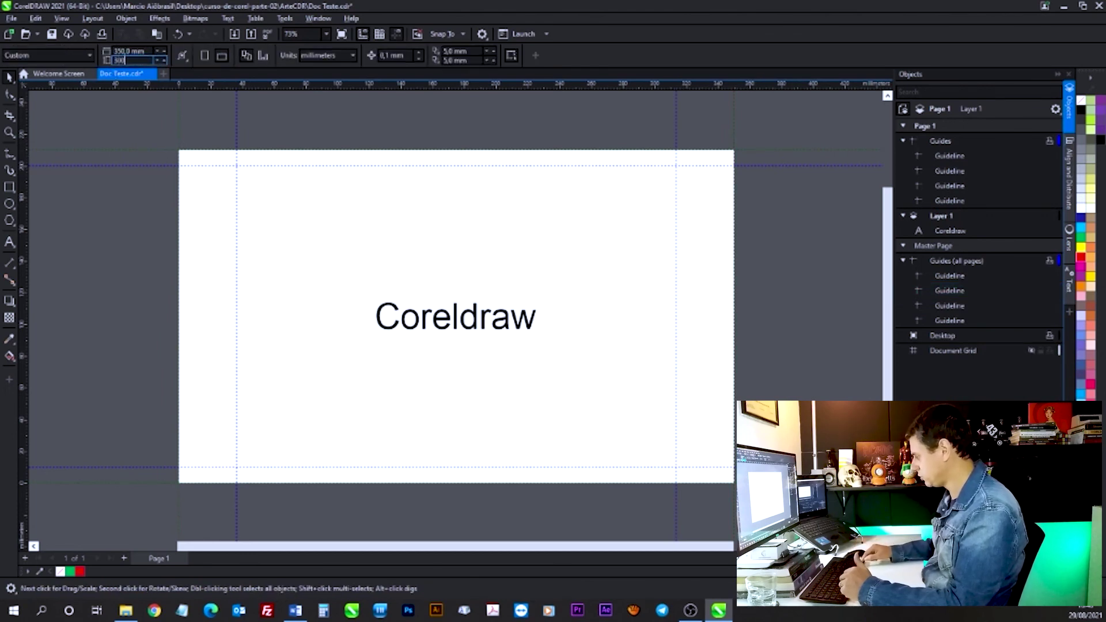
{"action": "key", "text": "Return"}
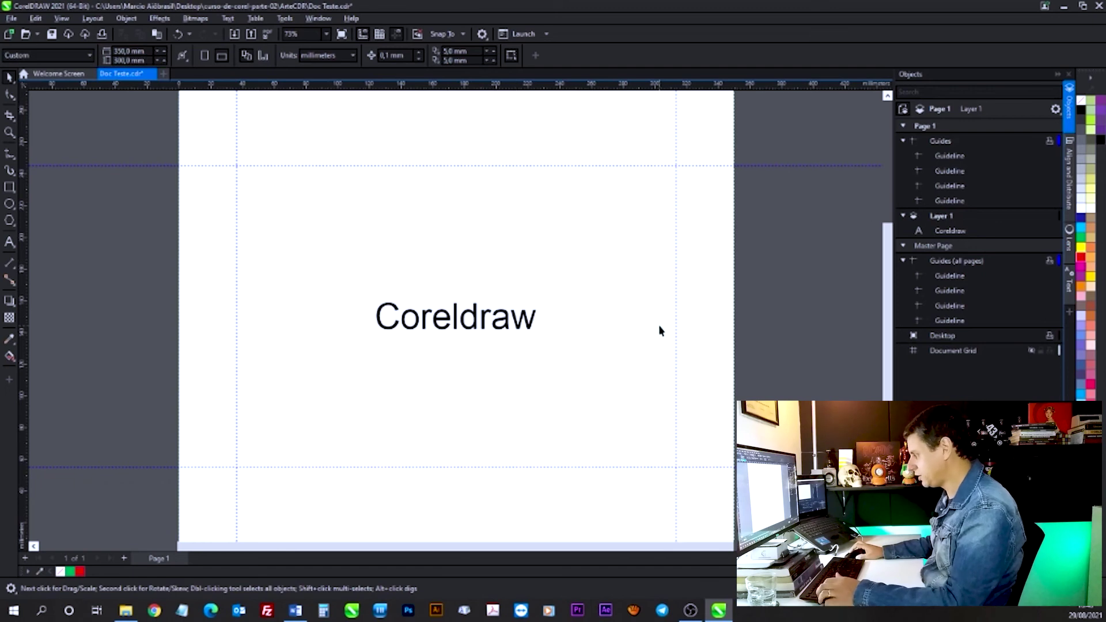
Zoom out, magnify the area around the whole page with the Zoom tool, and return to the Pick tool.
{"action": "key", "text": "F3"}
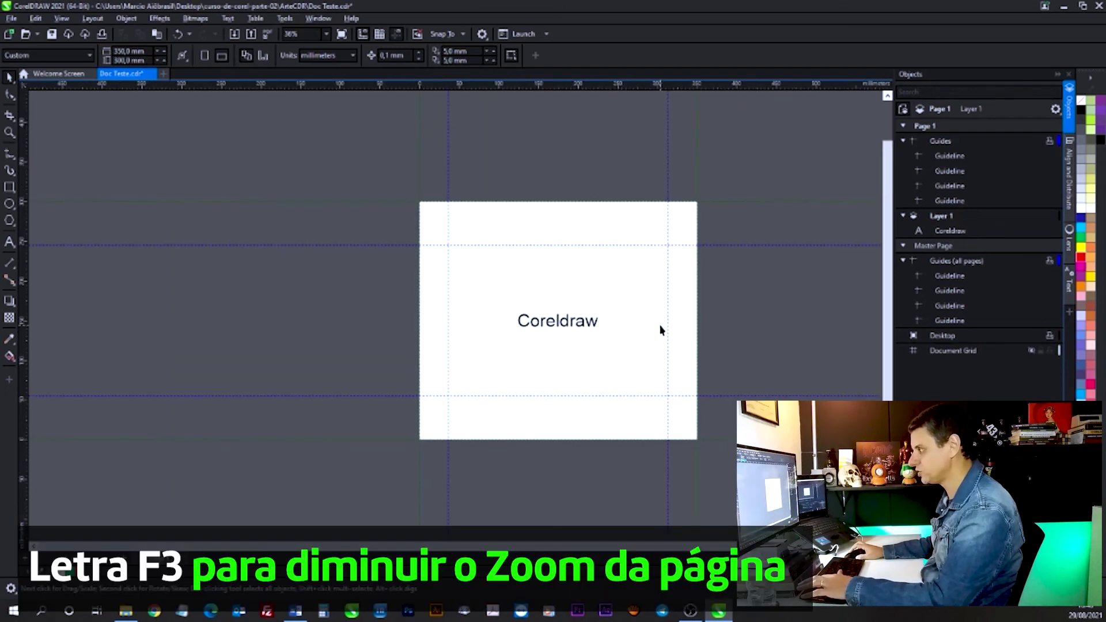
{"action": "key", "text": "F2"}
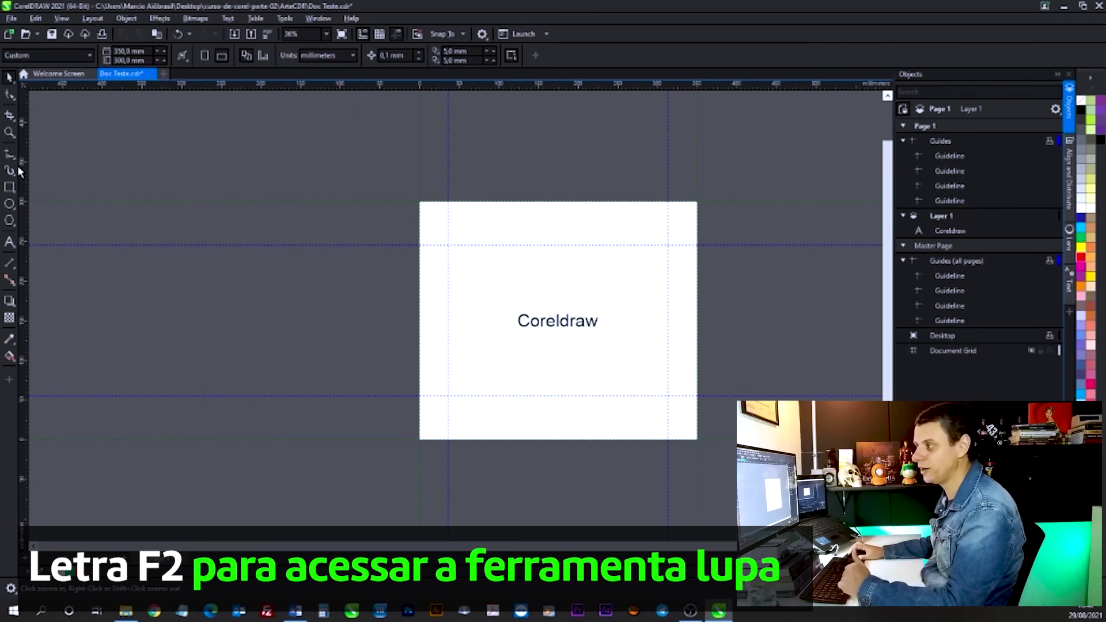
{"action": "left_click", "coordinate": [10, 134]}
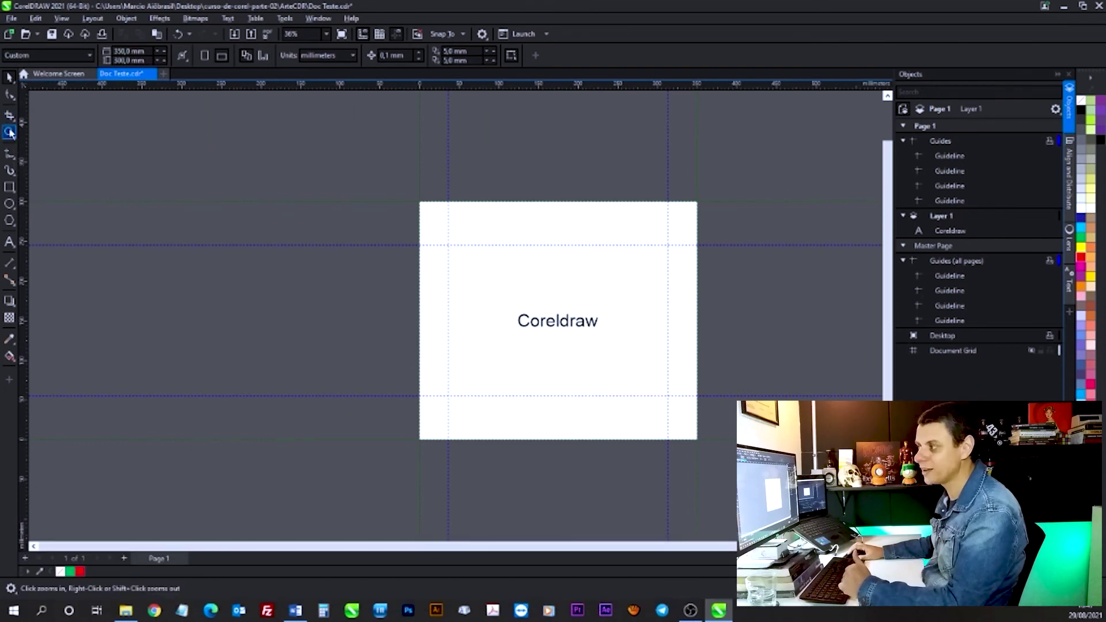
{"action": "left_click", "coordinate": [9, 135]}
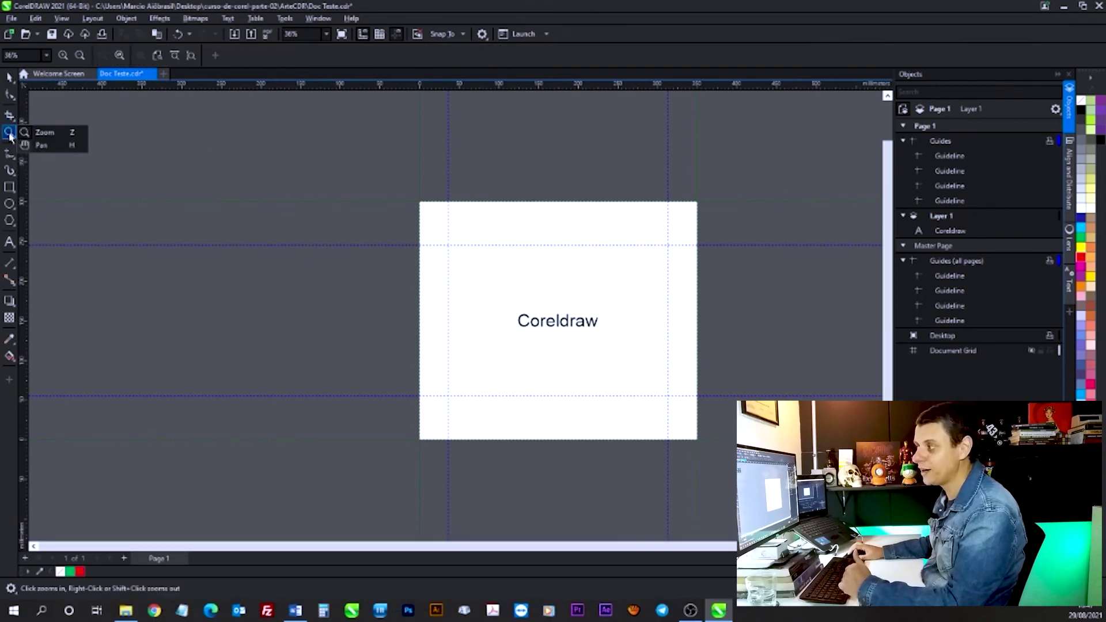
{"action": "left_click", "coordinate": [10, 135]}
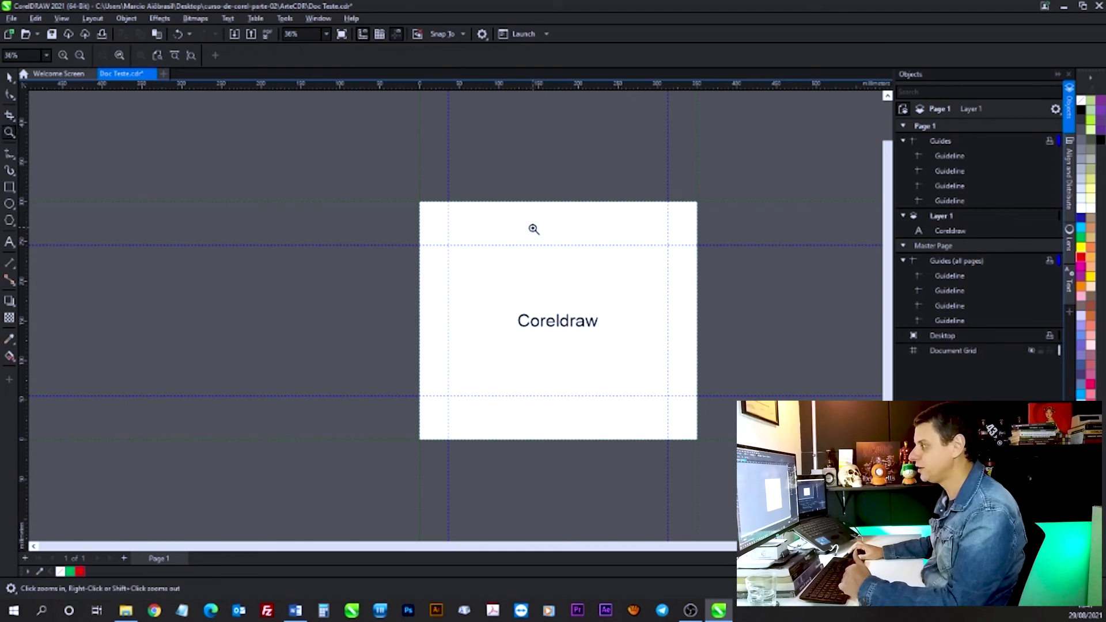
{"action": "left_click_drag", "start_coordinate": [388, 175], "coordinate": [720, 459]}
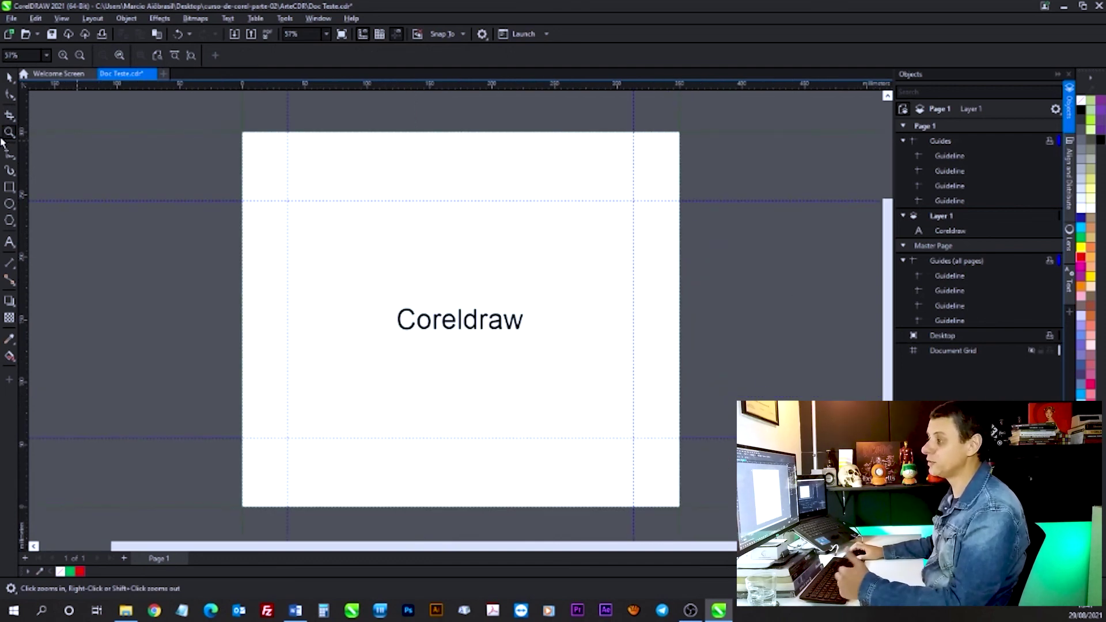
{"action": "left_click", "coordinate": [10, 77]}
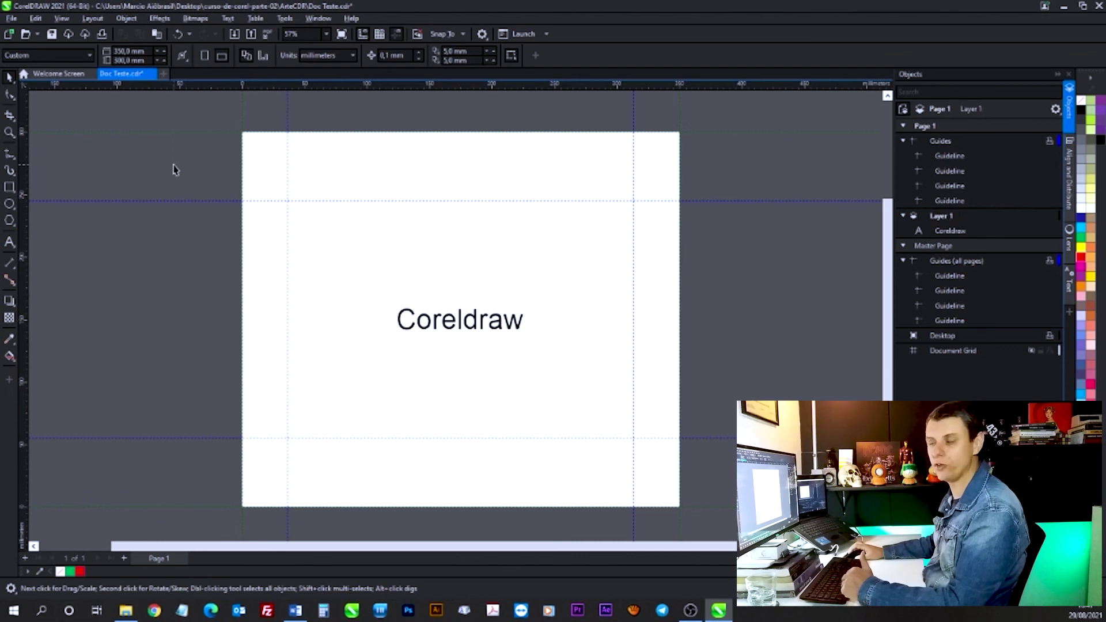
Set the page size to 297 mm wide and 210 mm high.
{"action": "double_click", "coordinate": [148, 53]}
{"action": "type", "text": "29"}
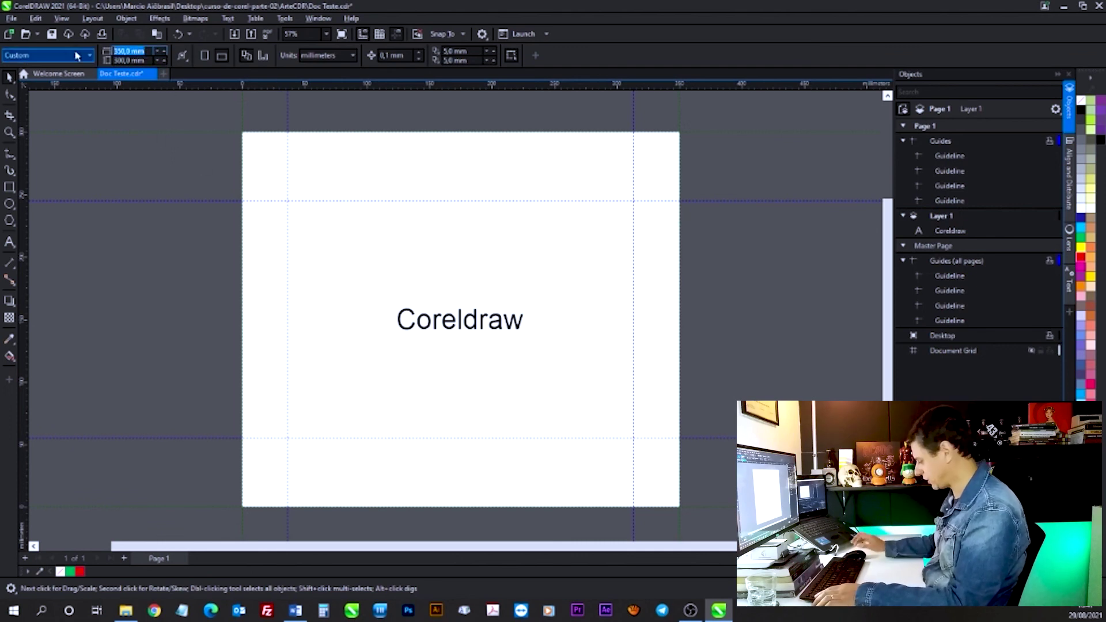
{"action": "type", "text": "7"}
{"action": "key", "text": "Tab"}
{"action": "type", "text": "210"}
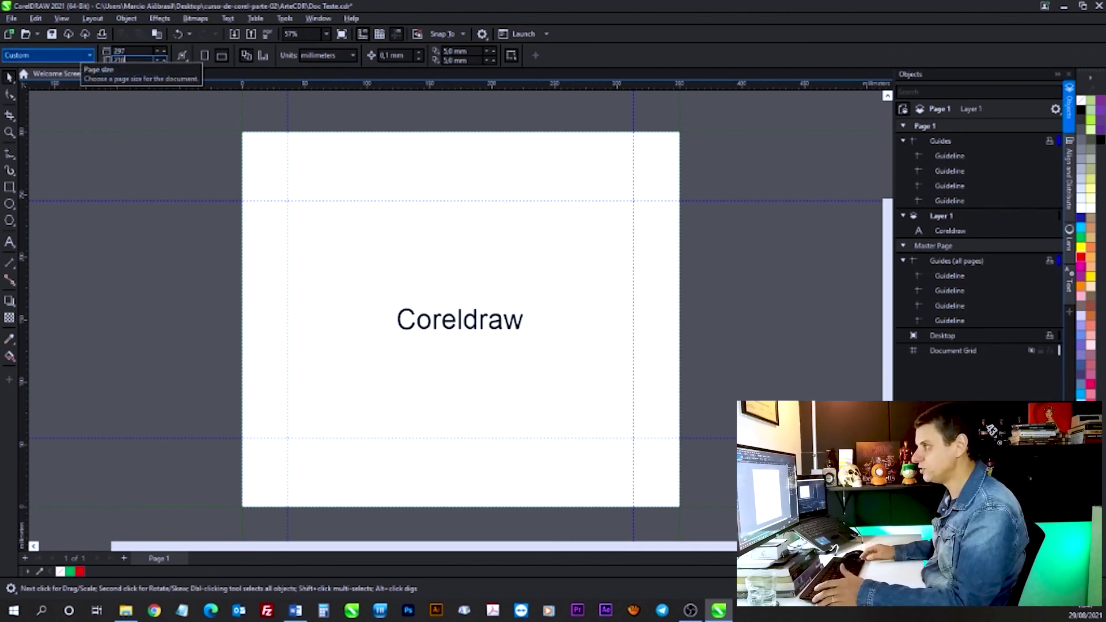
{"action": "key", "text": "Return"}
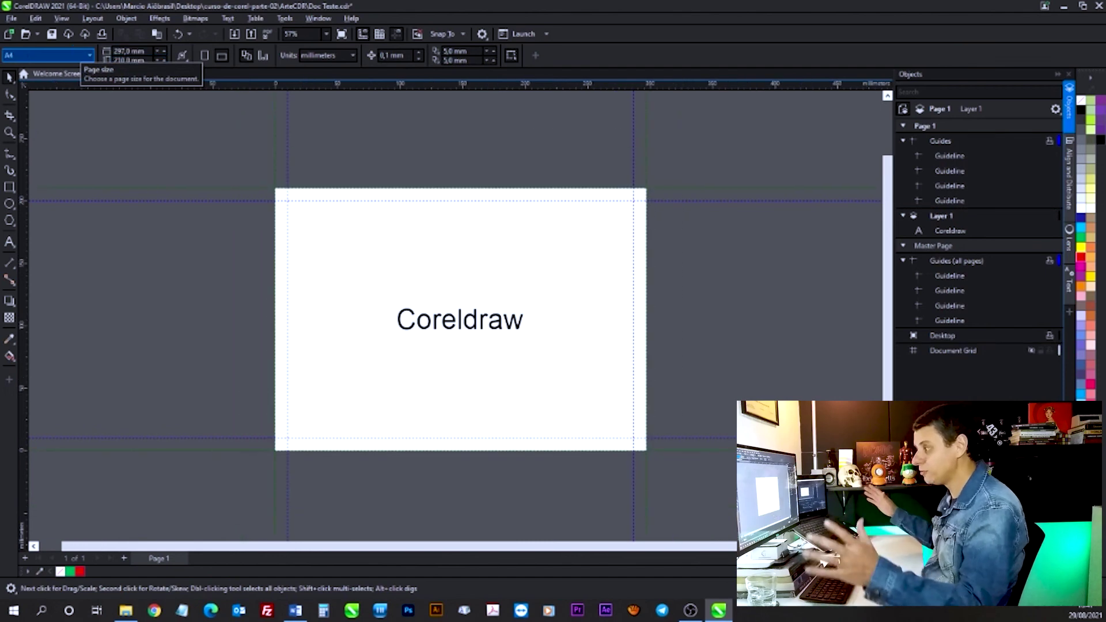